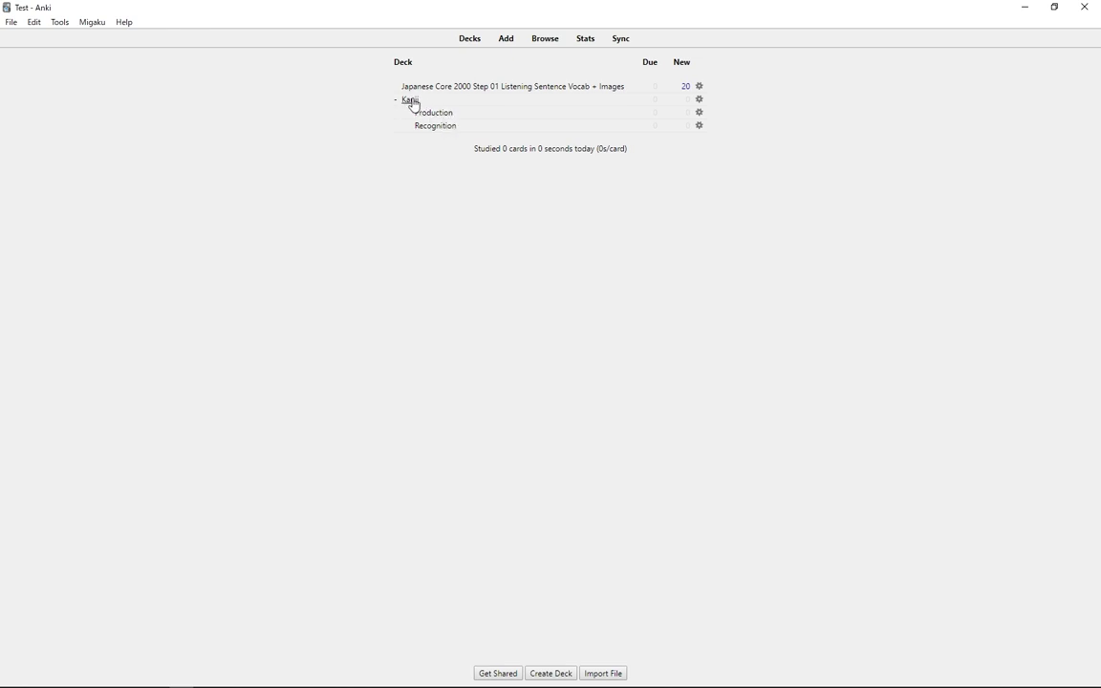
pyautogui.click(395, 101)
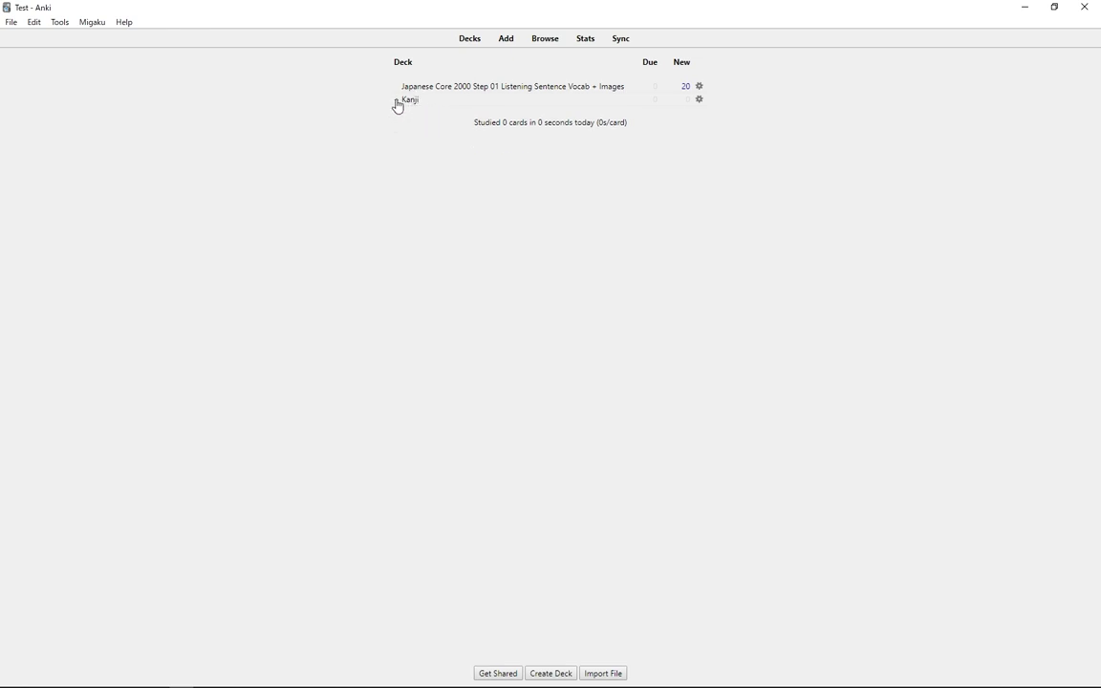
pyautogui.click(395, 102)
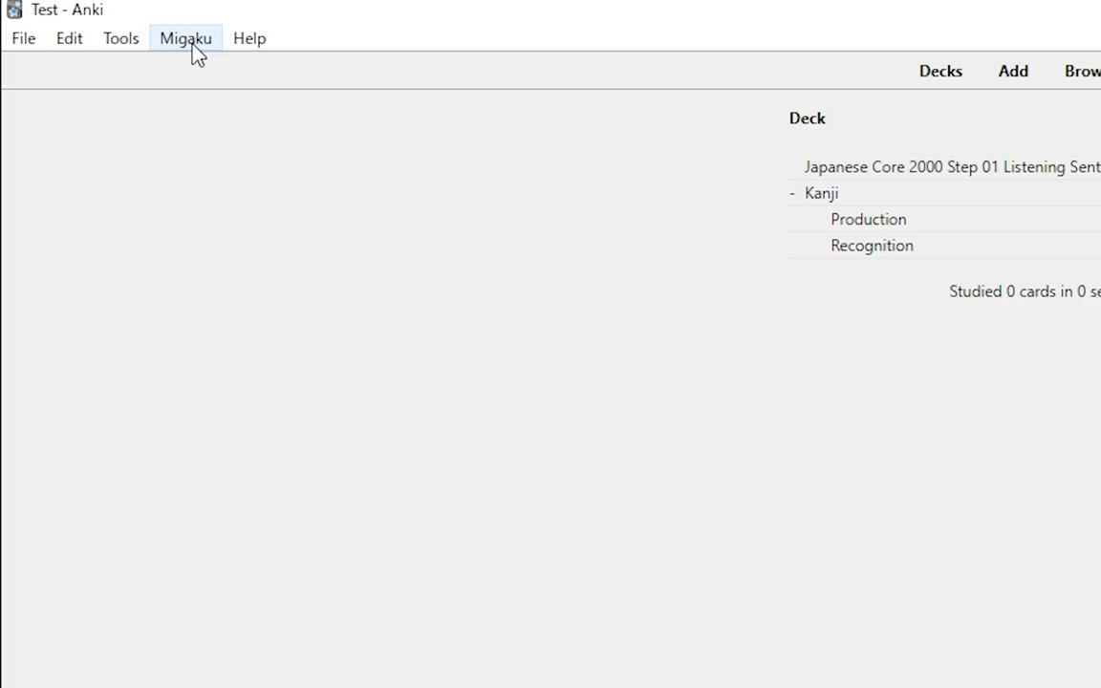
# Step: In the Migaku Kanji settings, set the deck for new recognition cards to Kanji::Recognition
pyautogui.click(192, 46)
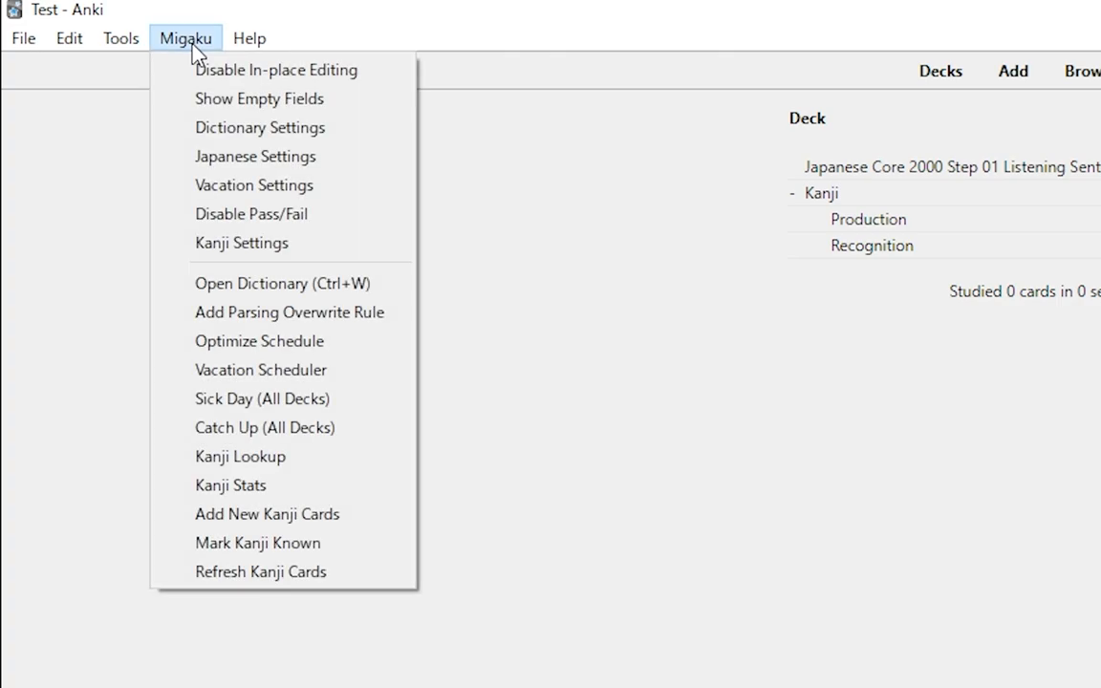
pyautogui.click(239, 247)
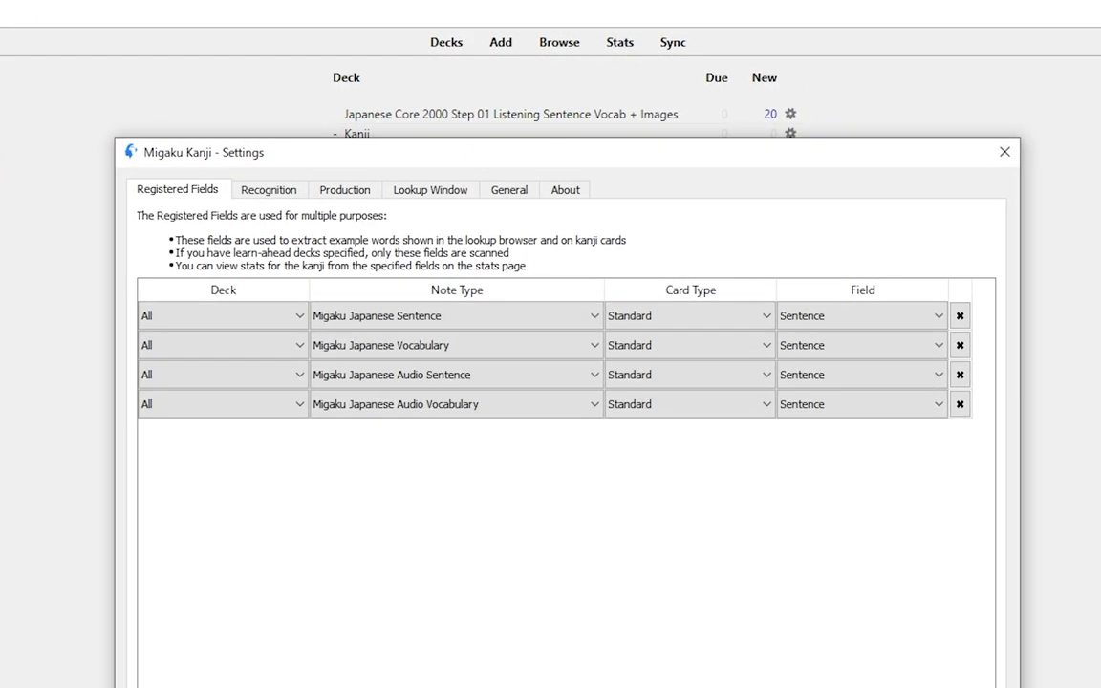
pyautogui.moveTo(318, 159); pyautogui.dragTo(325, 53)
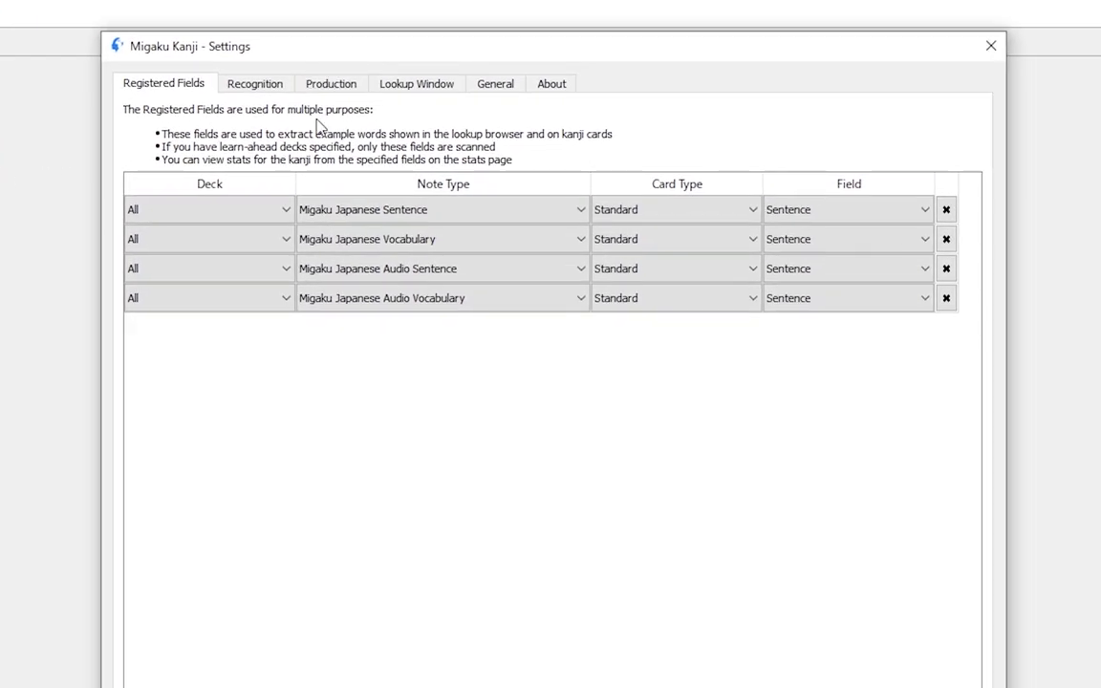
pyautogui.click(270, 88)
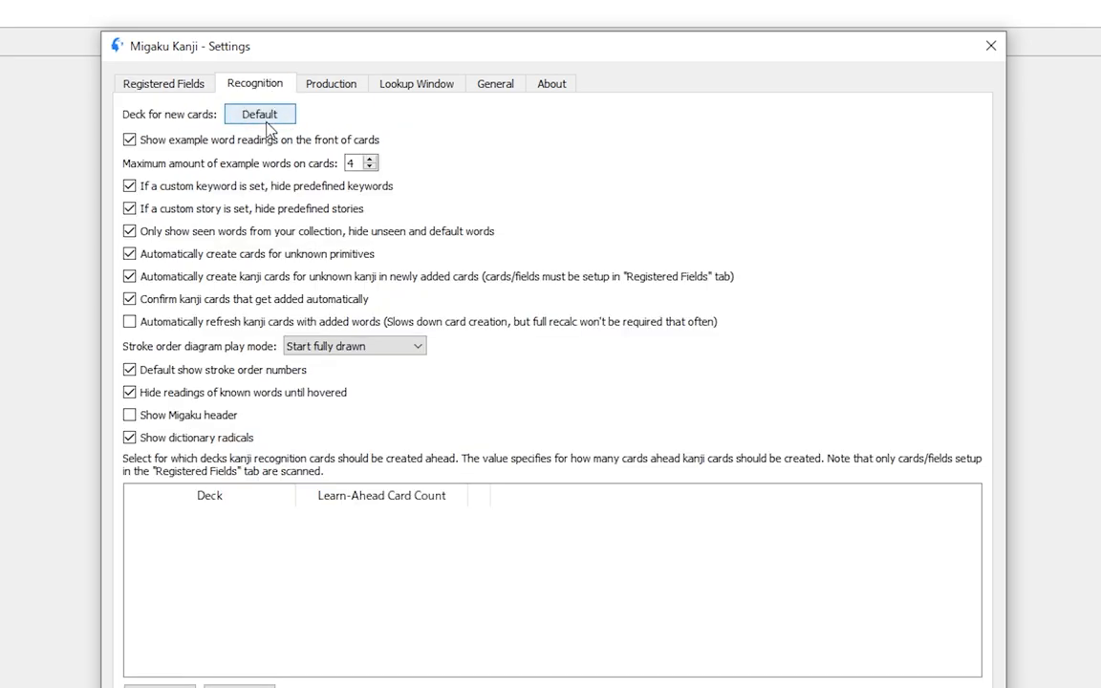
pyautogui.click(274, 121)
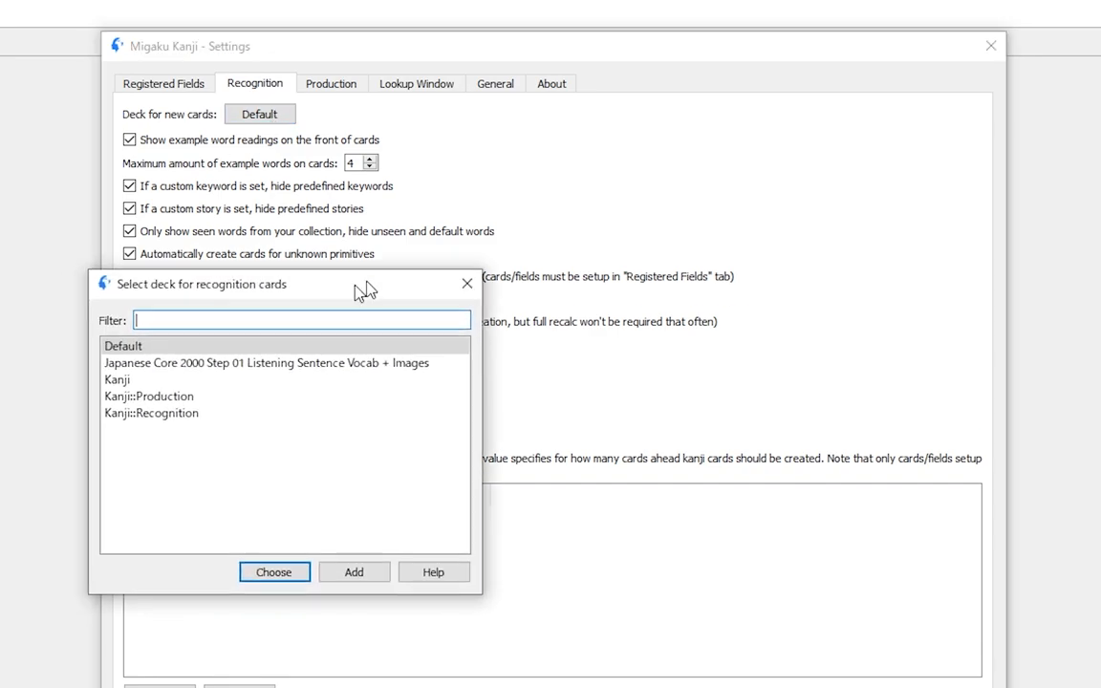
pyautogui.moveTo(402, 224); pyautogui.dragTo(514, 225)
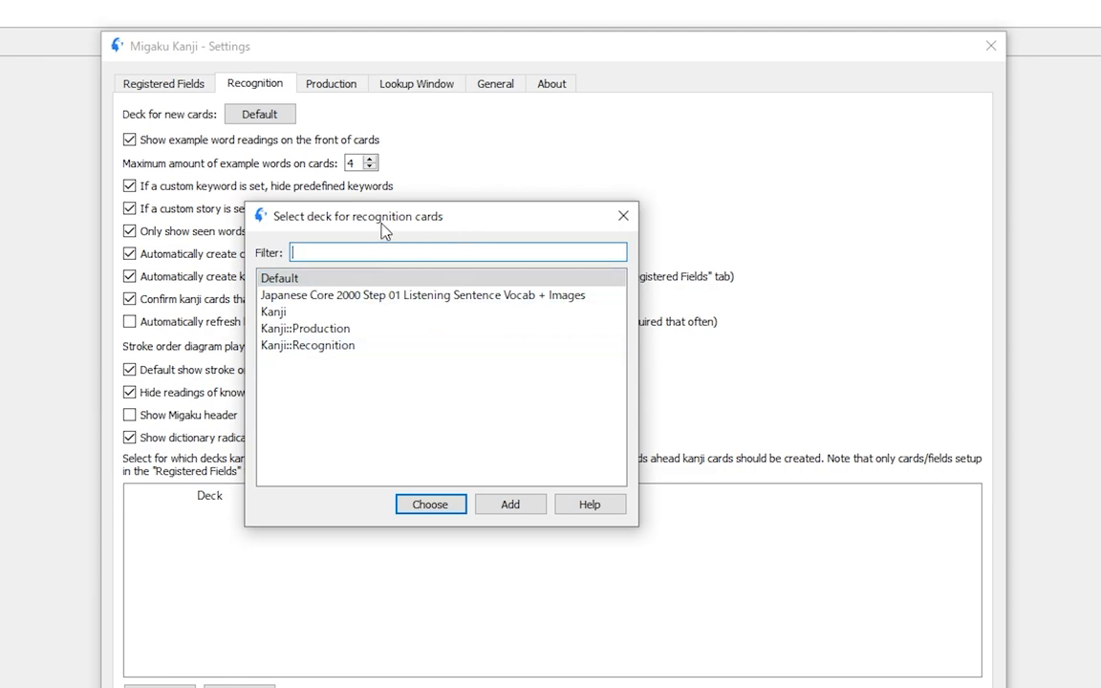
pyautogui.moveTo(382, 229); pyautogui.dragTo(418, 184)
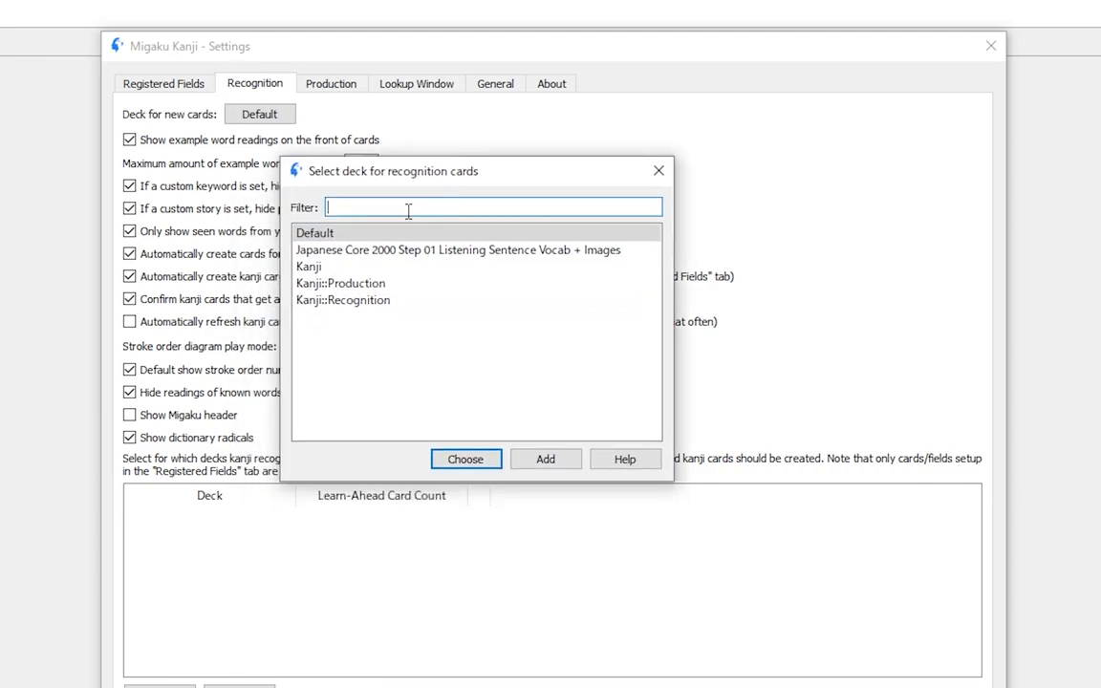
pyautogui.click(397, 304)
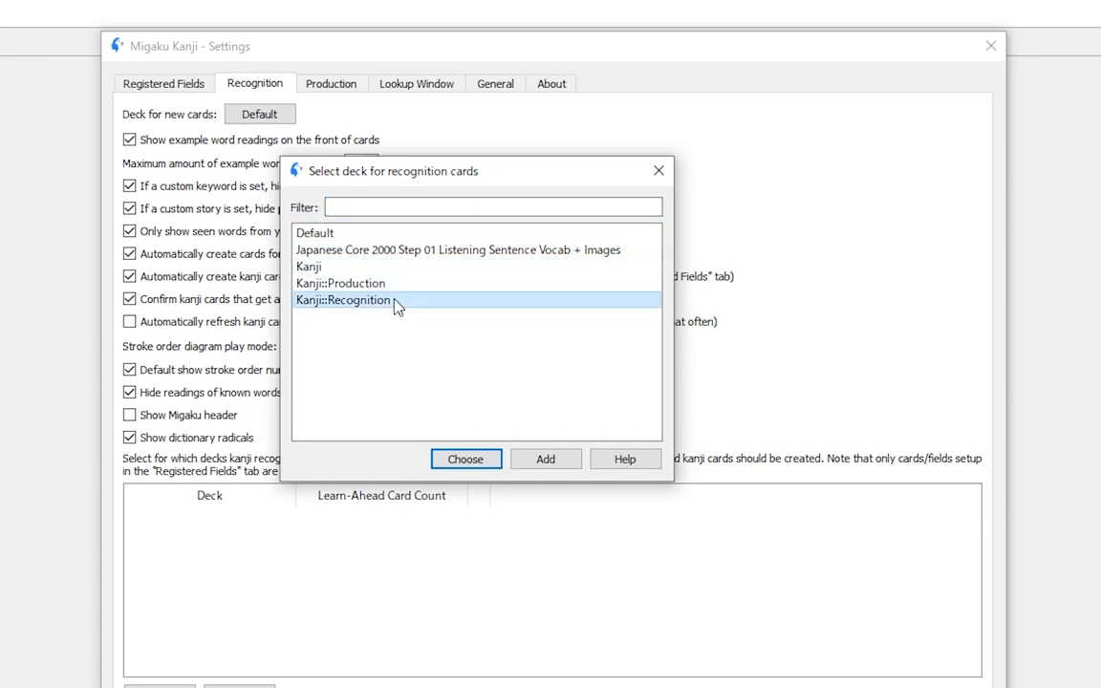
pyautogui.click(463, 457)
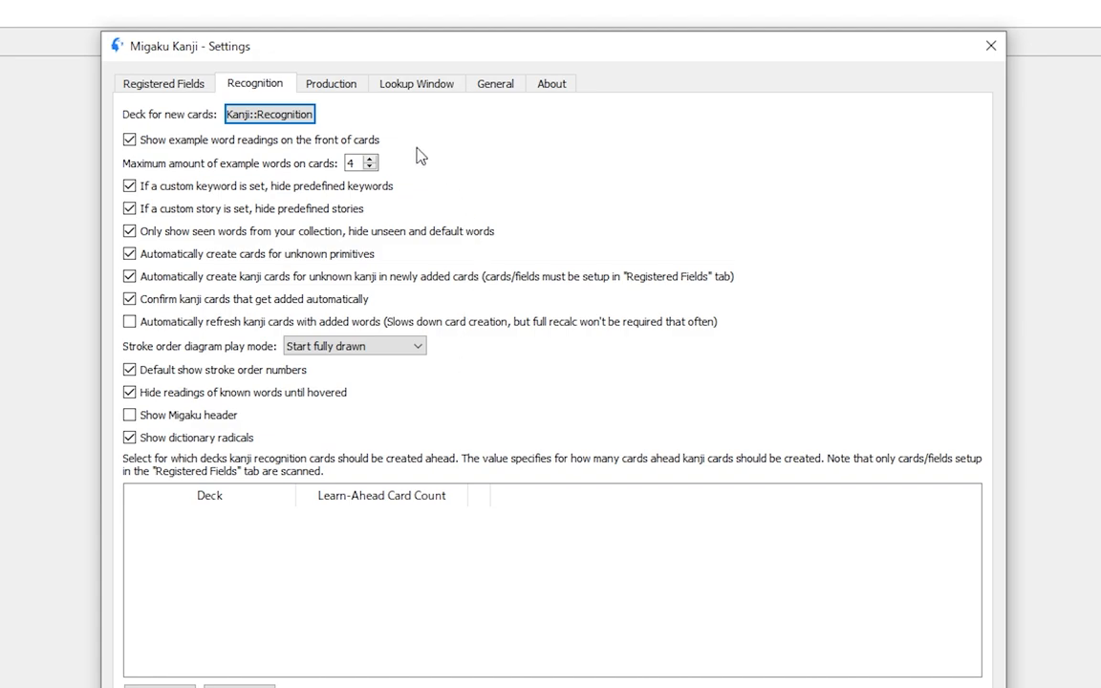
# Step: Set the deck for new production cards to Kanji::Production and close the Migaku Kanji settings
pyautogui.click(331, 87)
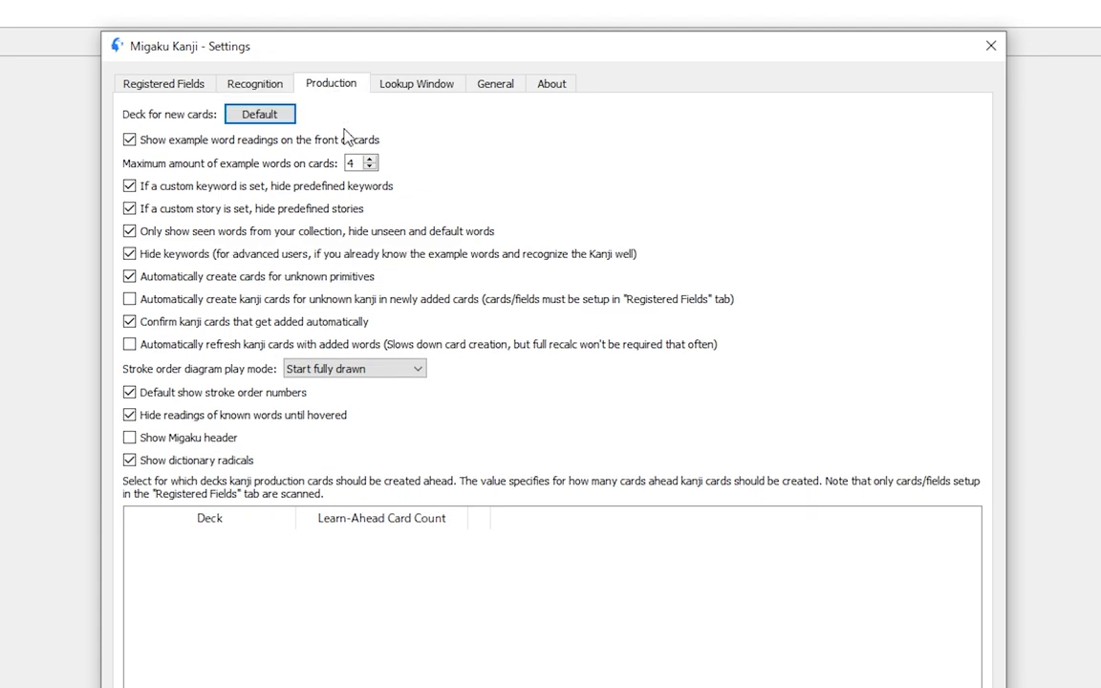
pyautogui.click(250, 122)
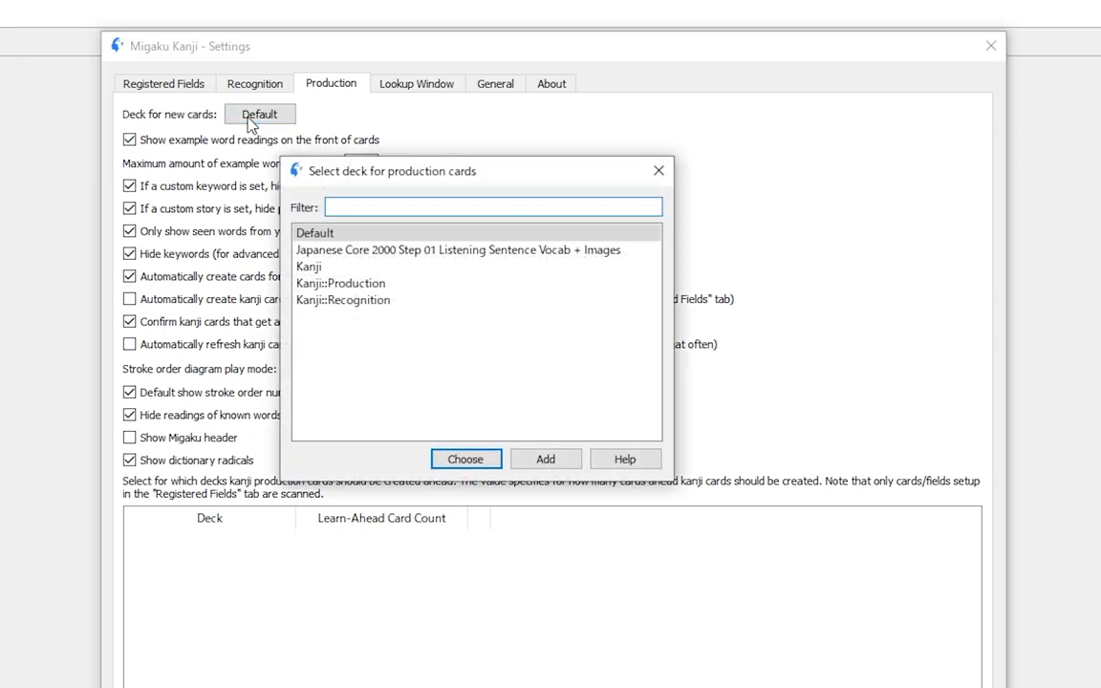
pyautogui.click(413, 299)
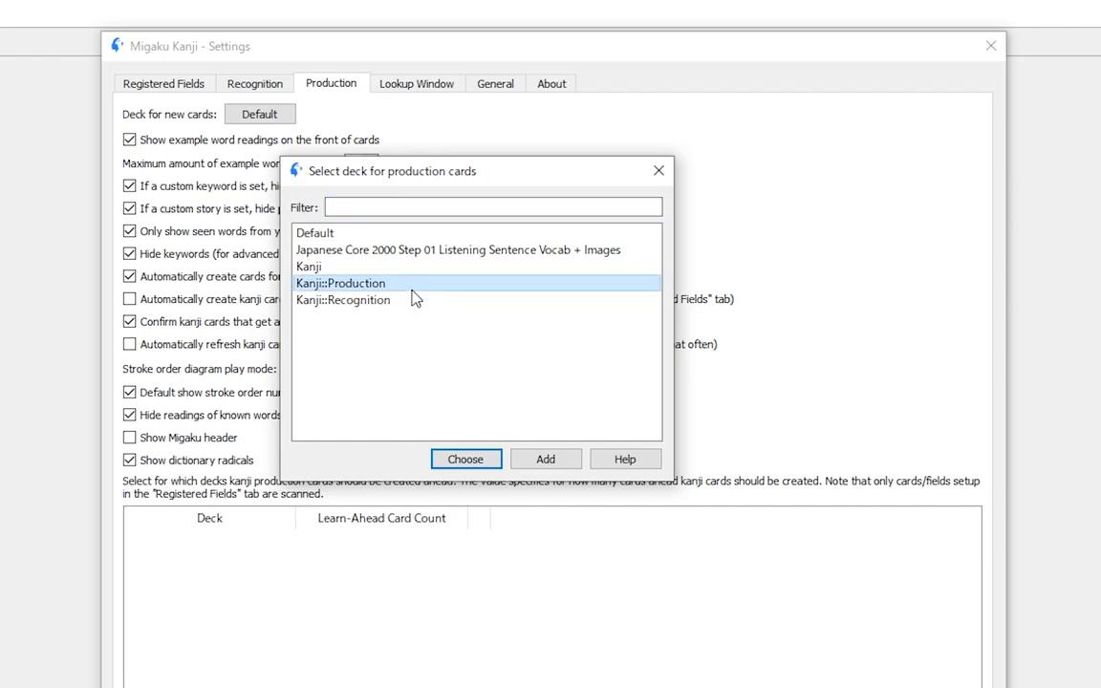
pyautogui.click(461, 462)
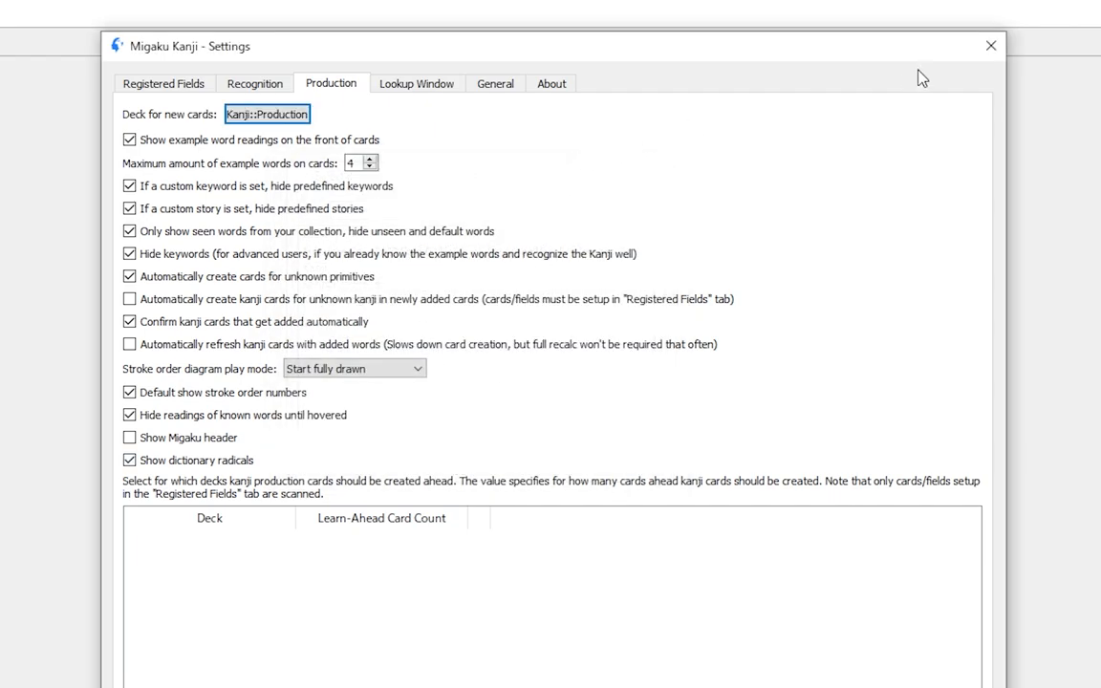
pyautogui.click(991, 47)
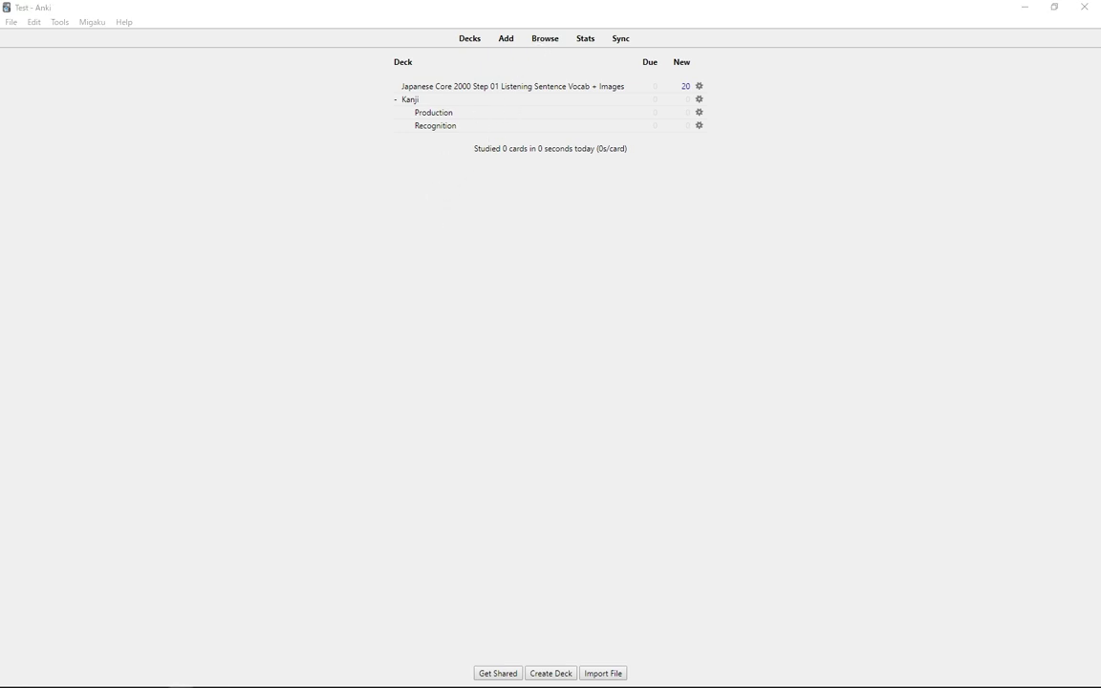
# Step: Browse the cards of the Japanese Core 2000 Step 01 deck and widen the Card column
pyautogui.moveTo(511, 104); pyautogui.dragTo(552, 96)
pyautogui.doubleClick(551, 96)
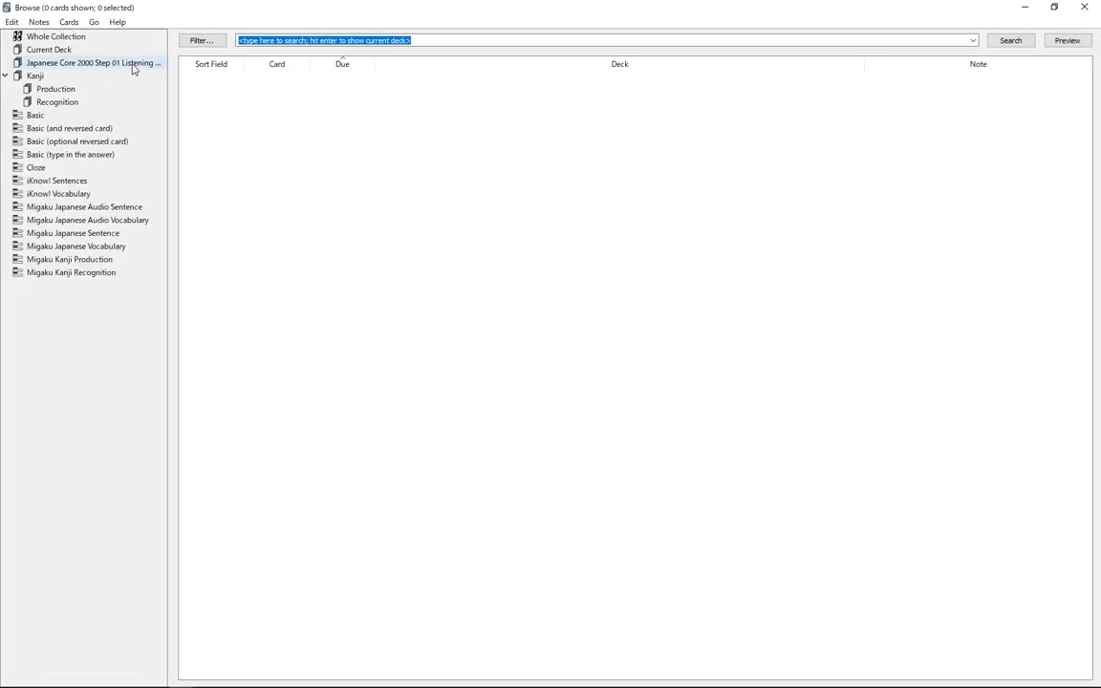
pyautogui.click(133, 64)
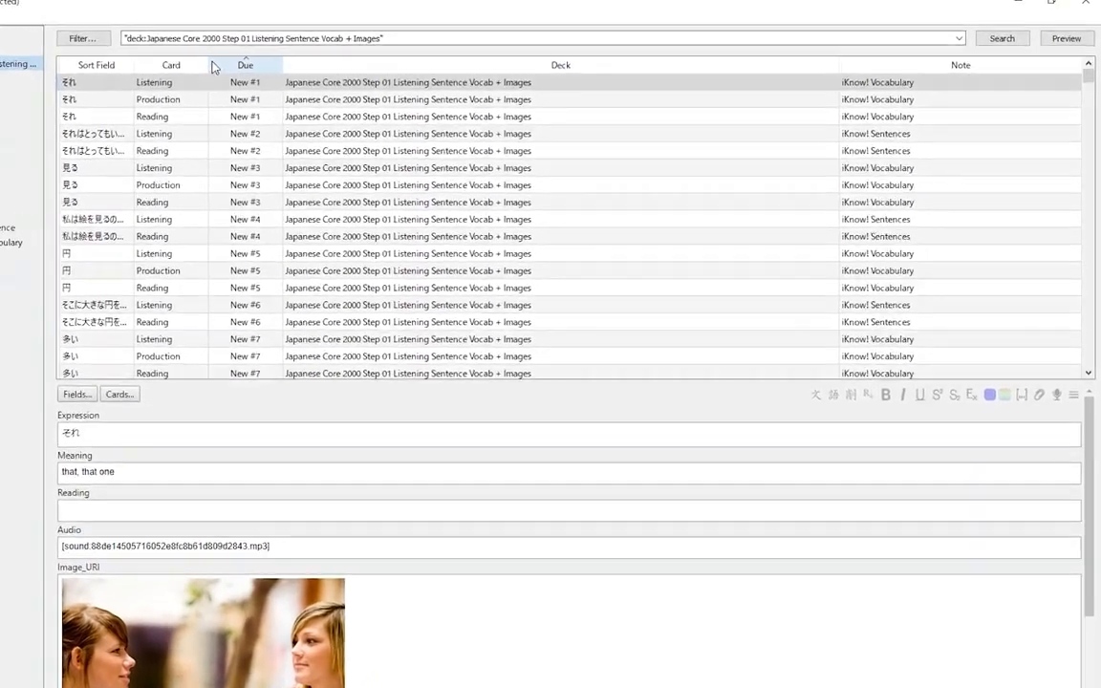
pyautogui.moveTo(208, 65); pyautogui.dragTo(302, 65)
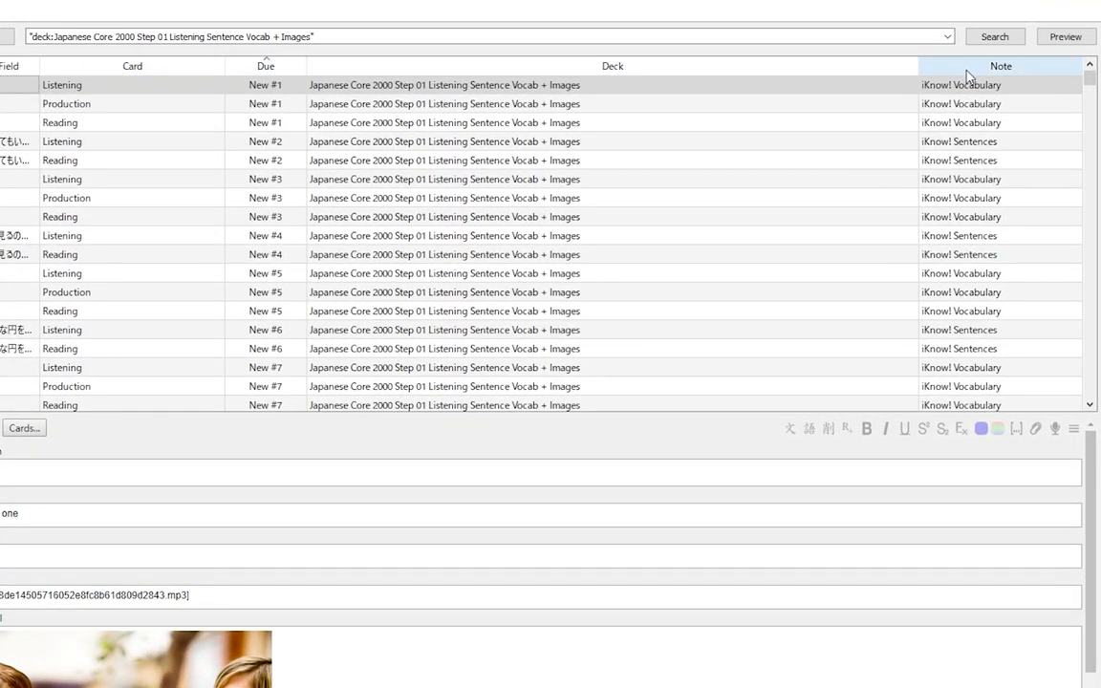
# Step: Examine the deck's note types and card types, and compare the Expression field of the first vocabulary and sentence notes
pyautogui.click(984, 124)
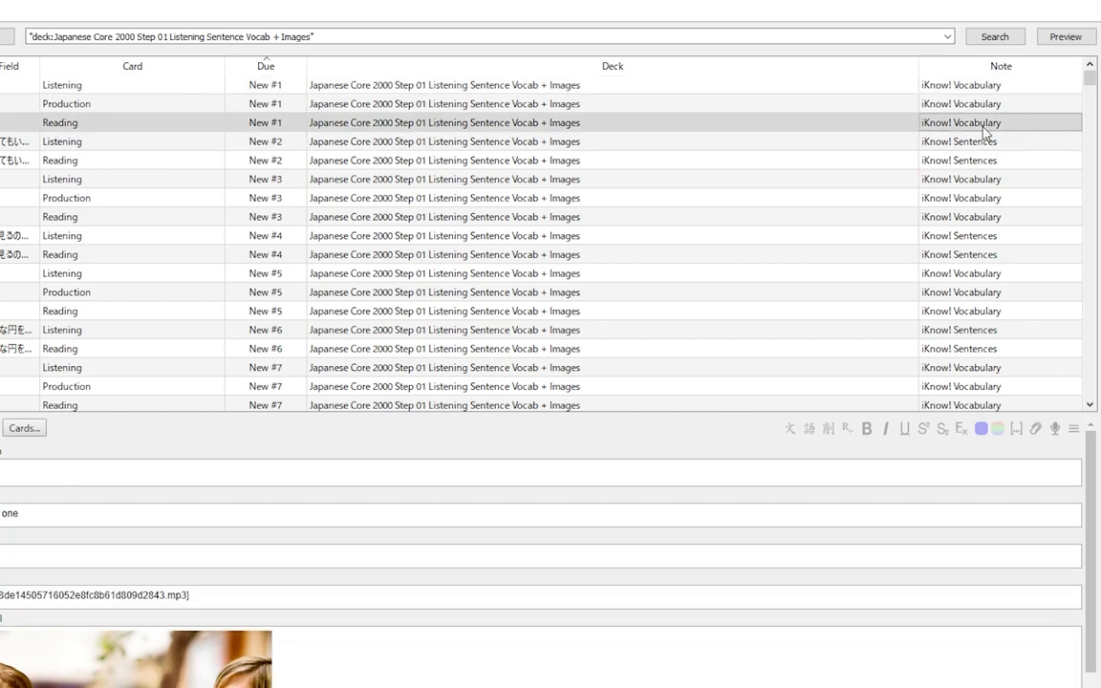
pyautogui.click(77, 88)
pyautogui.press('Down')
pyautogui.press('Down')
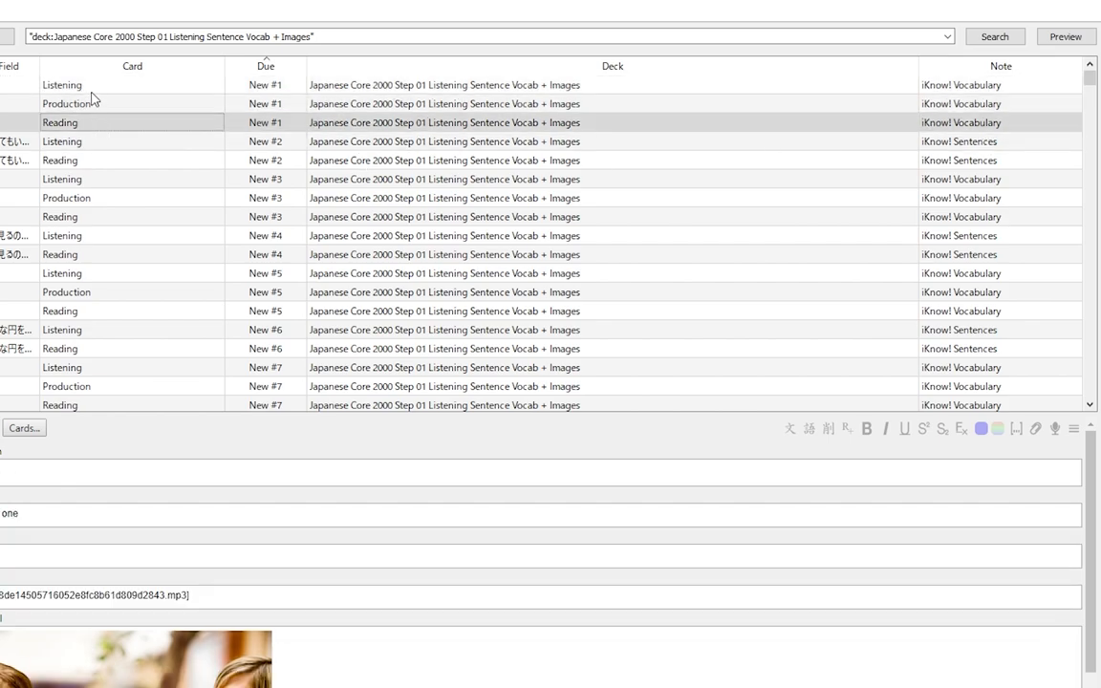
pyautogui.click(91, 88)
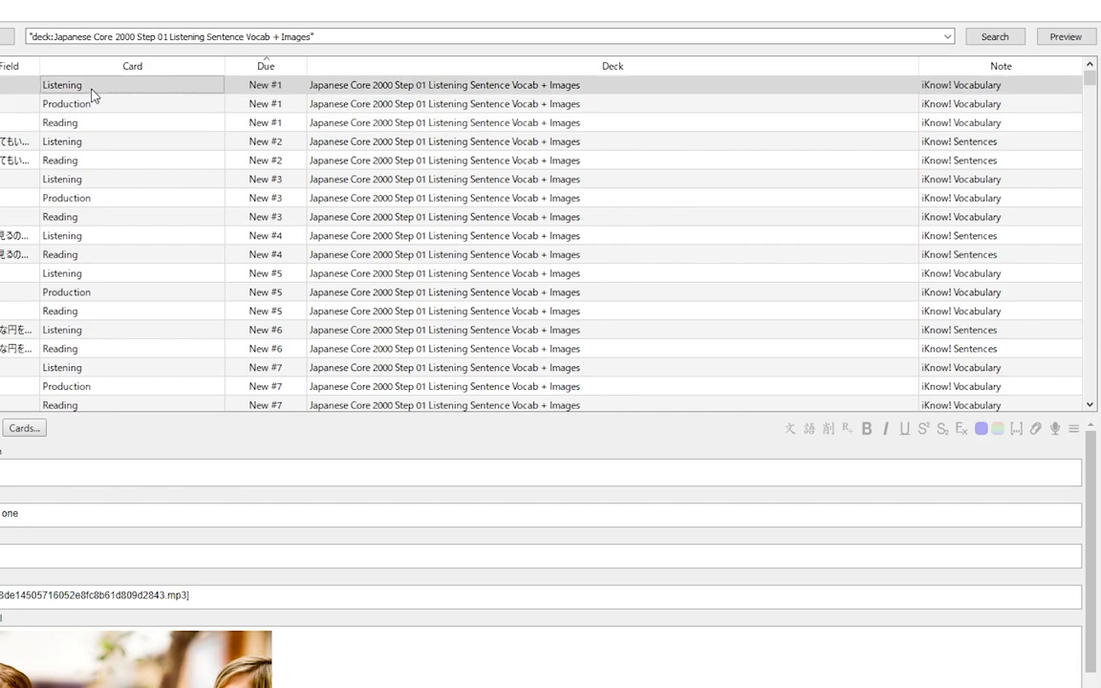
pyautogui.click(93, 122)
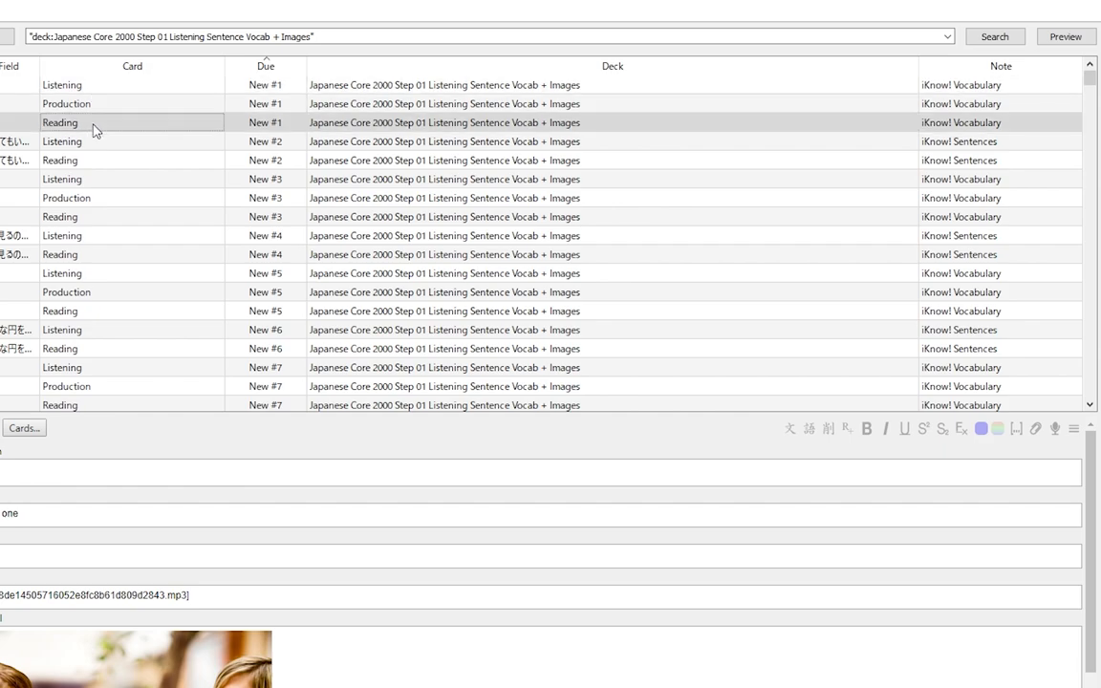
pyautogui.click(94, 142)
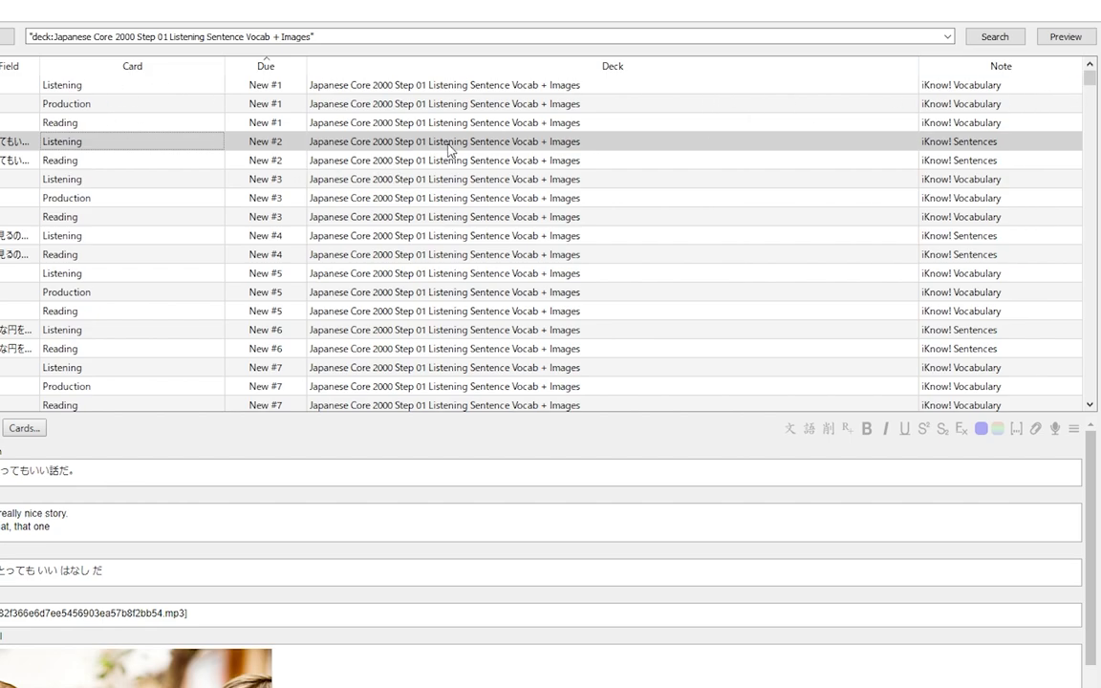
pyautogui.click(67, 86)
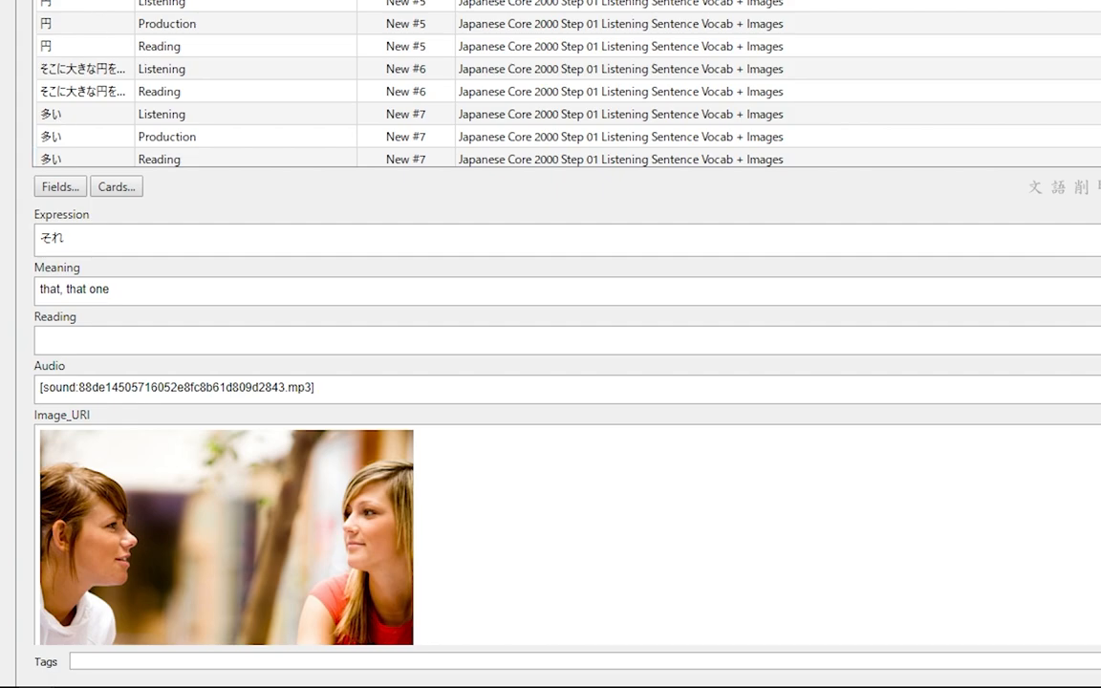
pyautogui.click(144, 0)
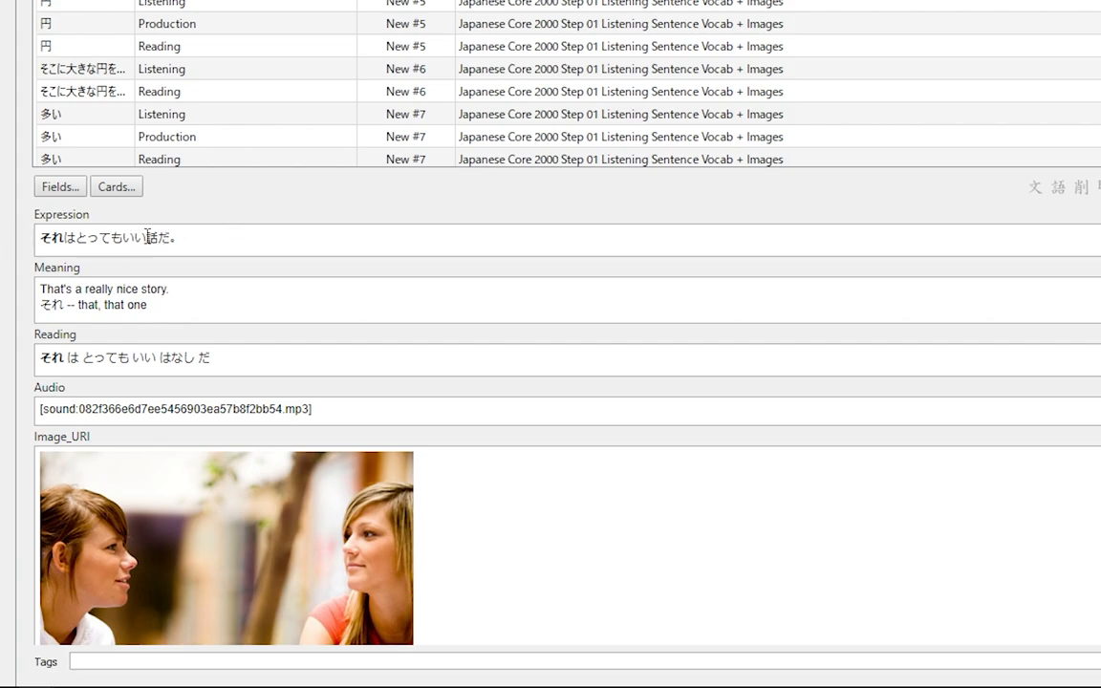
pyautogui.moveTo(149, 237); pyautogui.dragTo(236, 238)
pyautogui.click(236, 238)
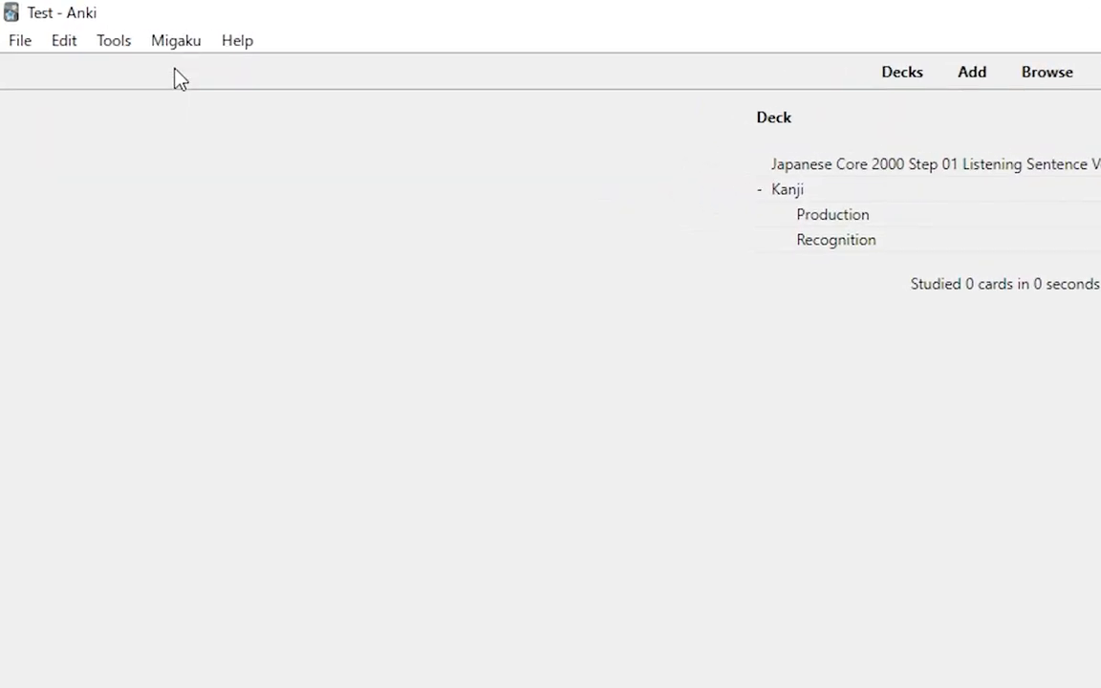
# Step: Add five new rows to the Registered Fields table in the Migaku Kanji settings
pyautogui.click(202, 52)
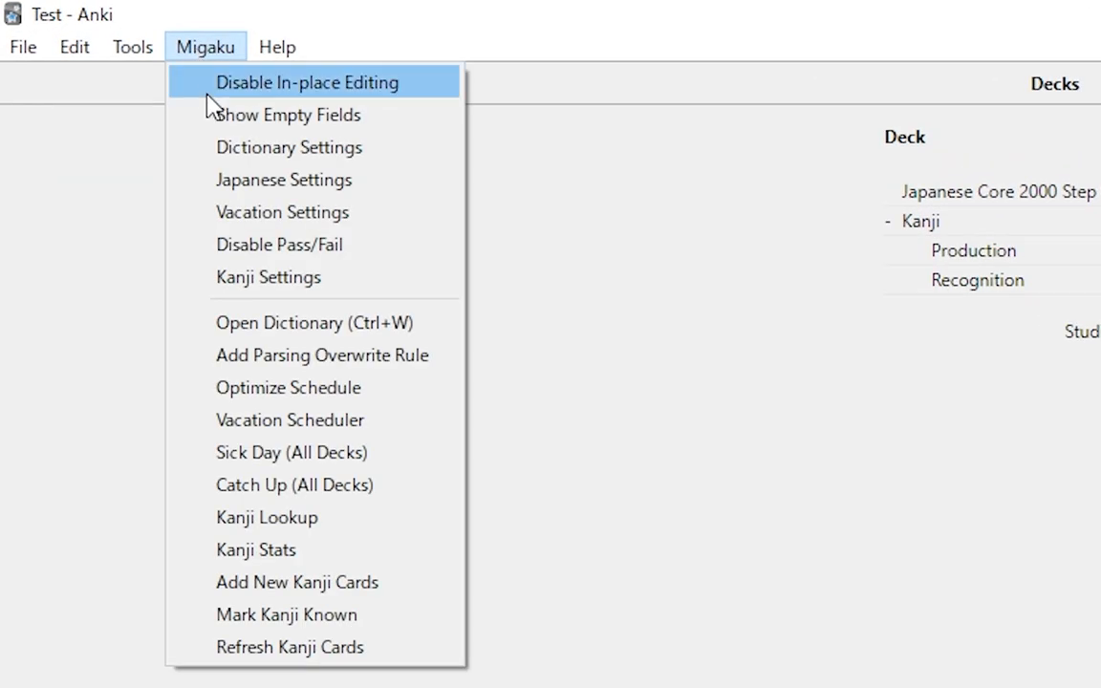
pyautogui.click(234, 278)
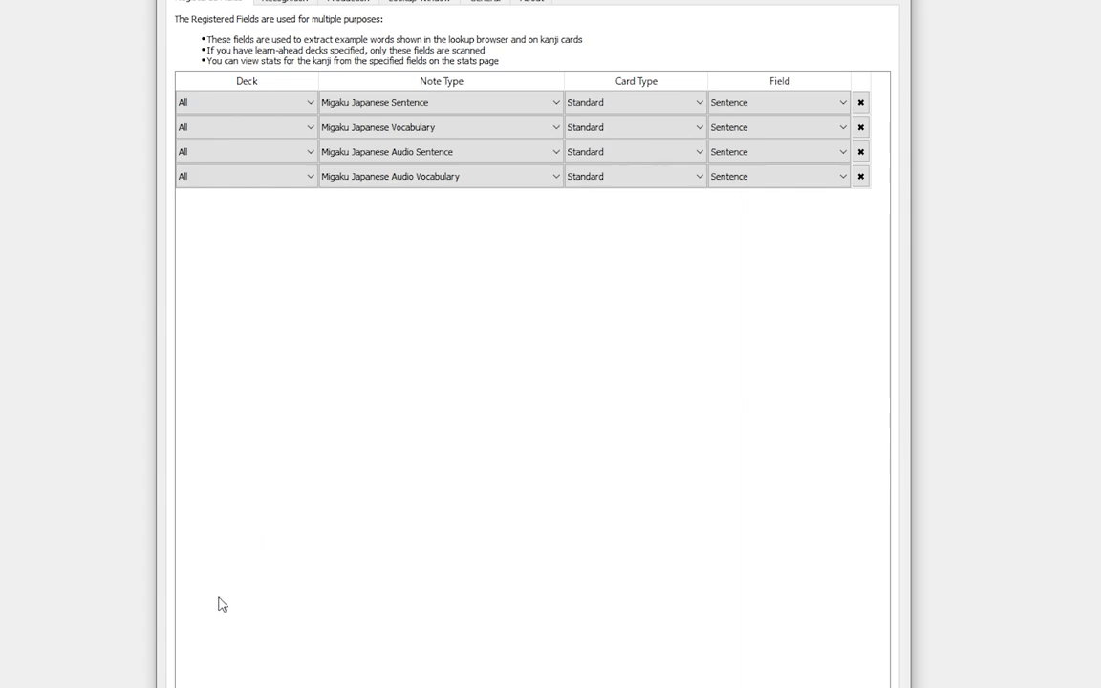
pyautogui.click(159, 663)
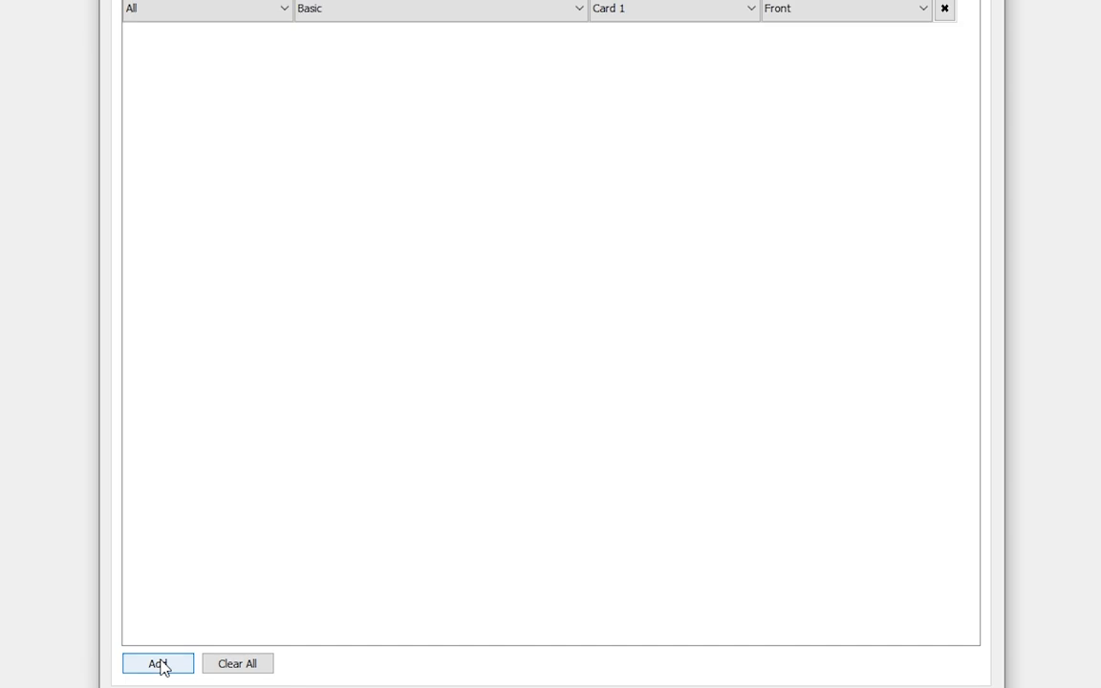
pyautogui.click(158, 663)
pyautogui.click(159, 663)
pyautogui.click(159, 663)
pyautogui.click(159, 663)
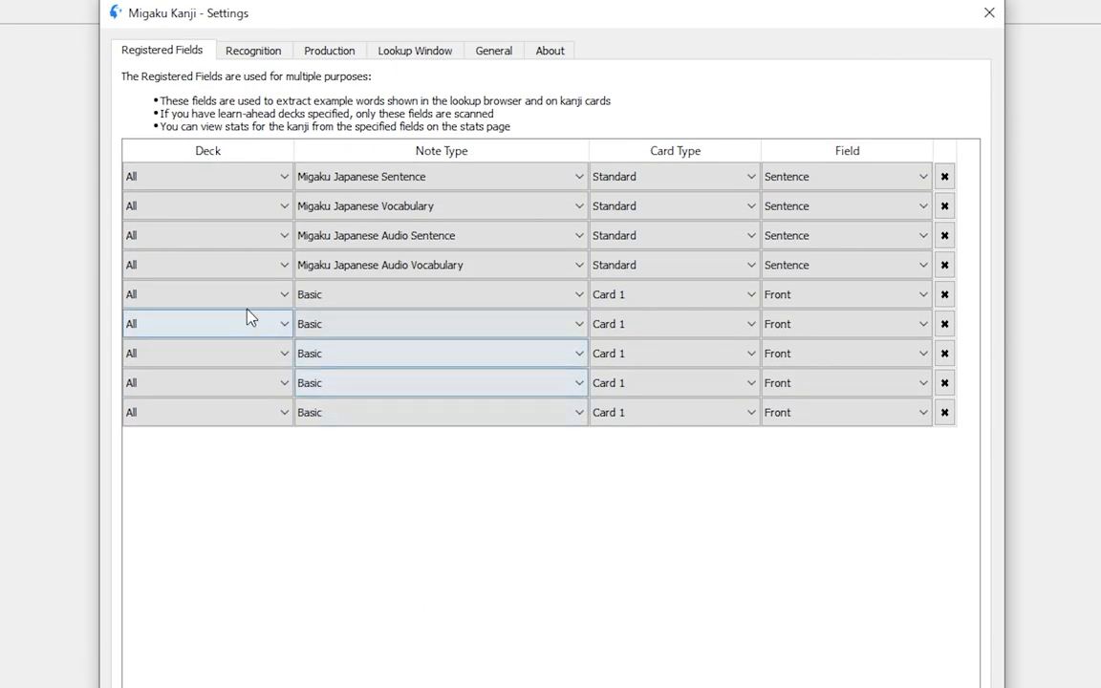
# Step: Set the first new registered row to the iKnow! Sentences note type with the Listening card type
pyautogui.click(441, 300)
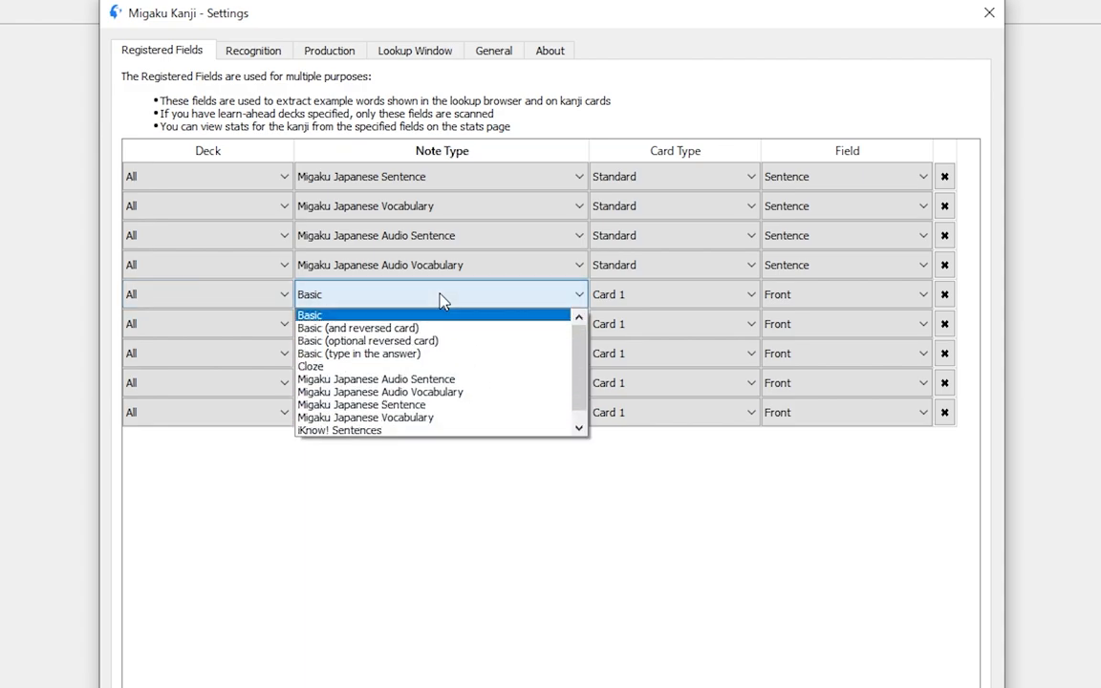
pyautogui.scroll(-1, 442, 358)
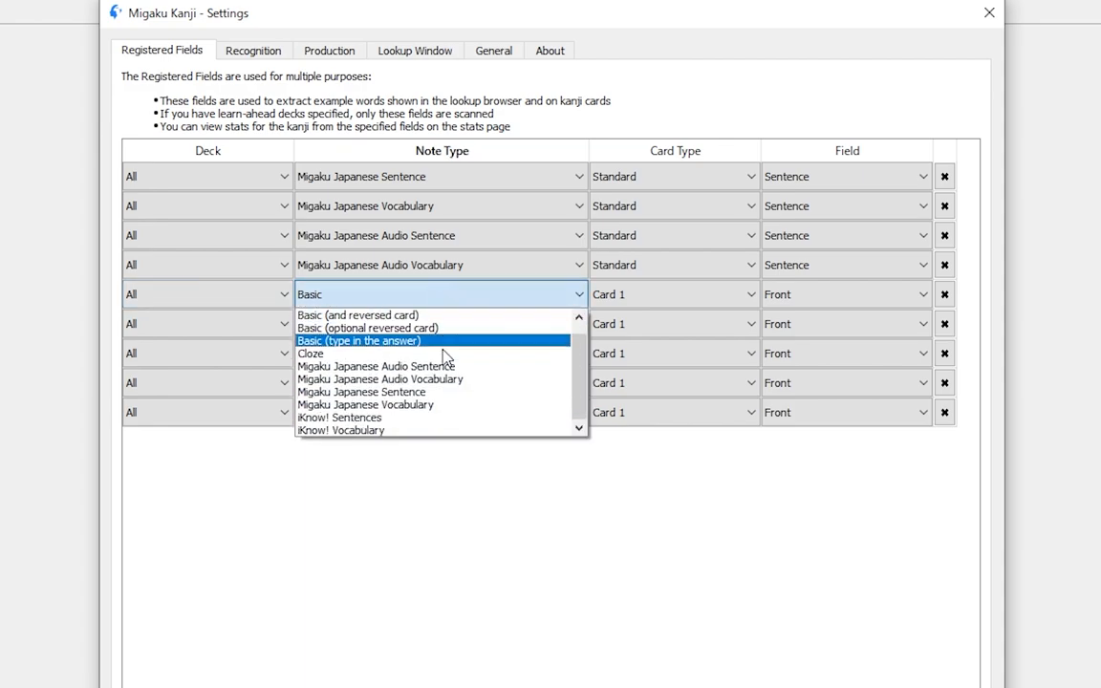
pyautogui.click(449, 418)
pyautogui.click(632, 296)
pyautogui.click(631, 315)
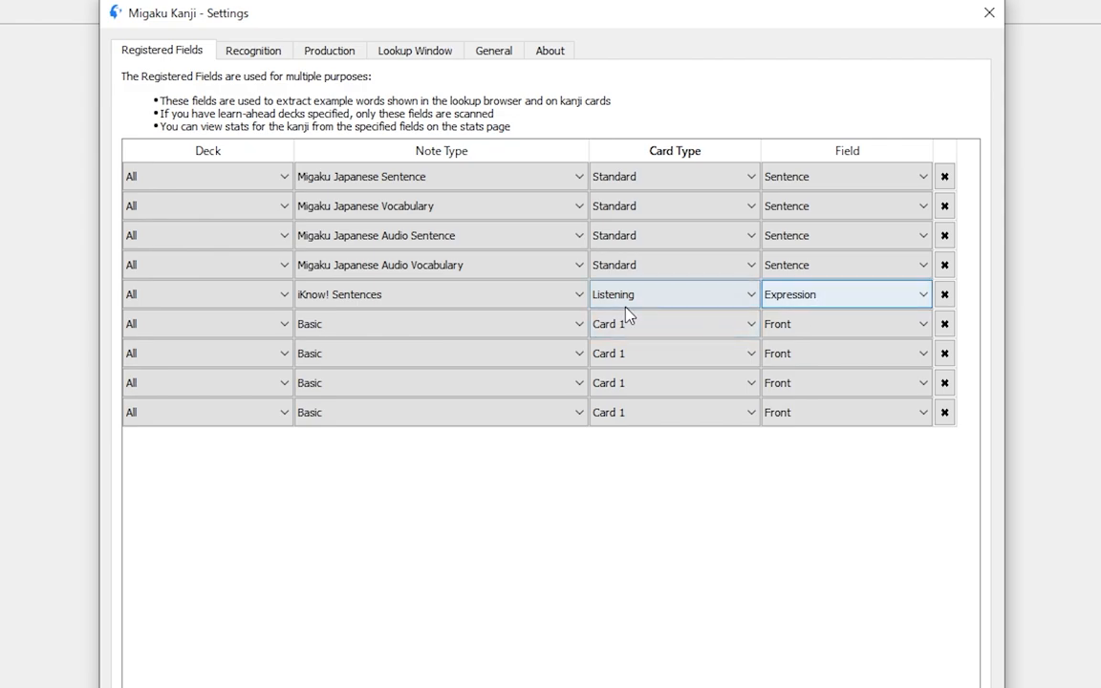
# Step: Set the second new registered row to the iKnow! Sentences note type with the Reading card type
pyautogui.click(440, 324)
pyautogui.scroll(-1, 435, 402)
pyautogui.click(412, 444)
pyautogui.click(639, 326)
pyautogui.click(644, 358)
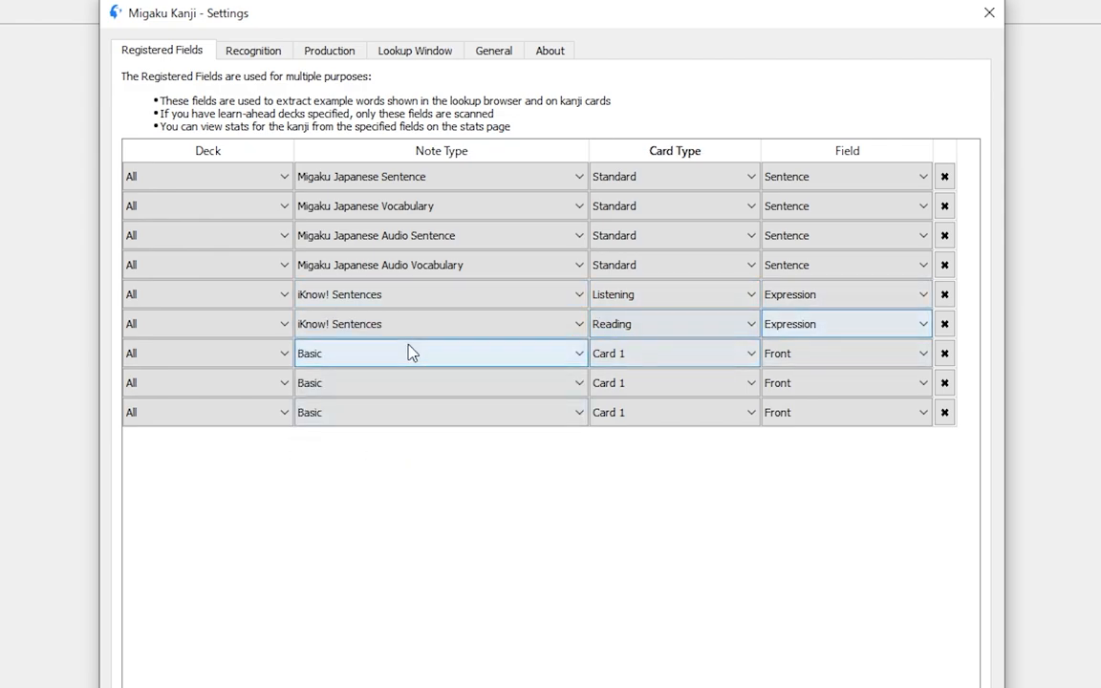
# Step: Set the third new registered row to the iKnow! Vocabulary note type with the Listening card type
pyautogui.click(408, 354)
pyautogui.scroll(-1, 369, 478)
pyautogui.click(368, 489)
# Step: Set the fourth new registered row to the iKnow! Vocabulary note type with the Production card type
pyautogui.click(573, 382)
pyautogui.scroll(-1, 368, 516)
pyautogui.click(368, 521)
pyautogui.click(632, 382)
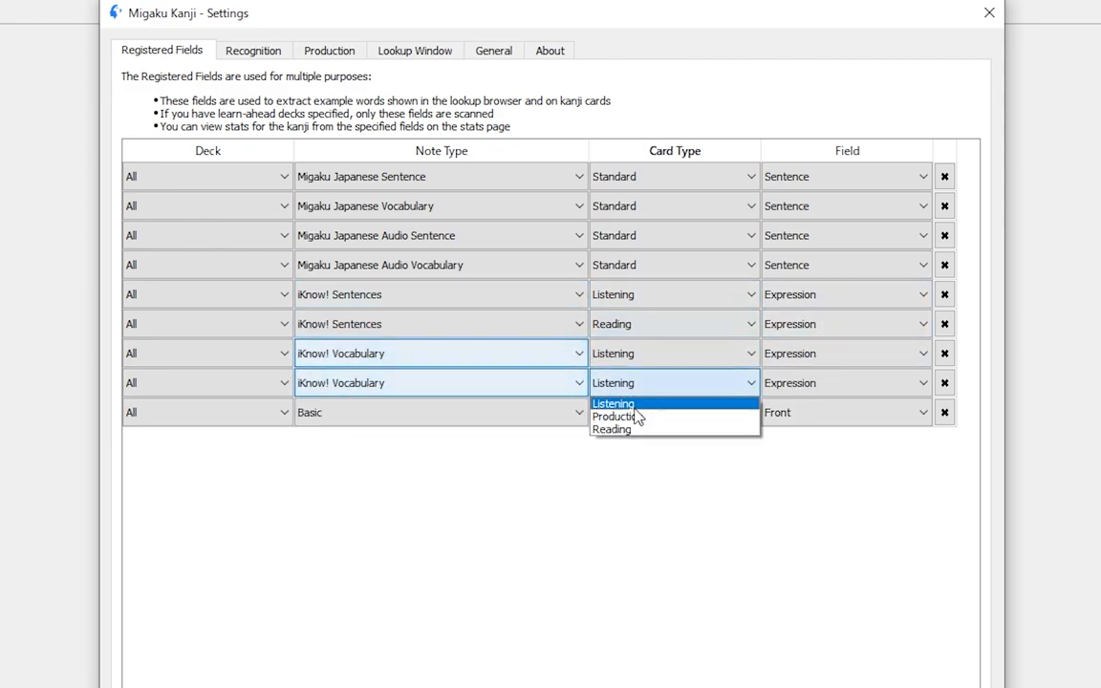
pyautogui.click(637, 416)
# Step: Set the fifth new registered row to the iKnow! Vocabulary note type with the Reading card type
pyautogui.click(425, 412)
pyautogui.scroll(-1, 426, 477)
pyautogui.click(420, 547)
pyautogui.click(626, 412)
pyautogui.click(616, 460)
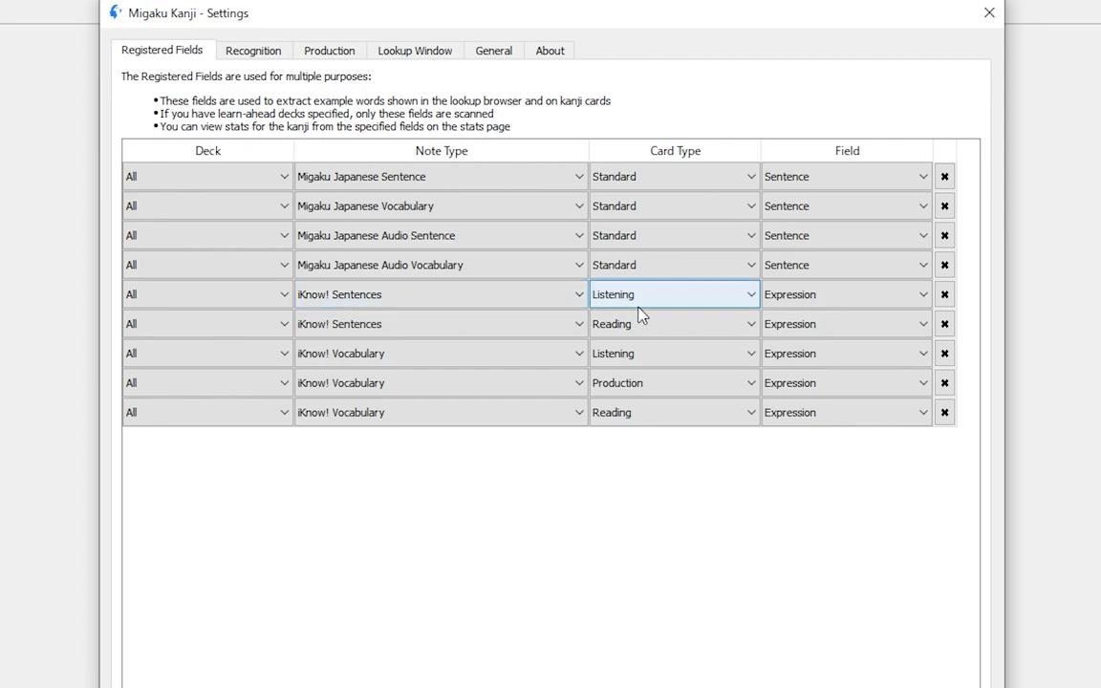
# Step: Compare the option for automatically creating kanji cards from newly added cards in the Recognition and Production settings
pyautogui.click(253, 53)
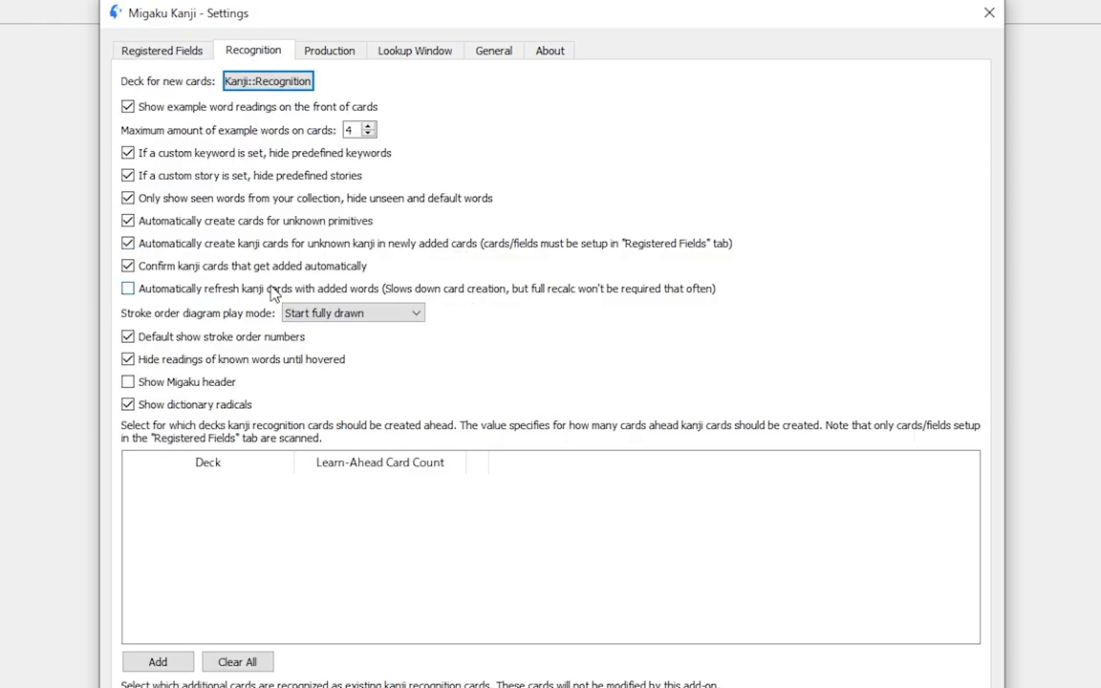
pyautogui.click(126, 240)
pyautogui.click(325, 49)
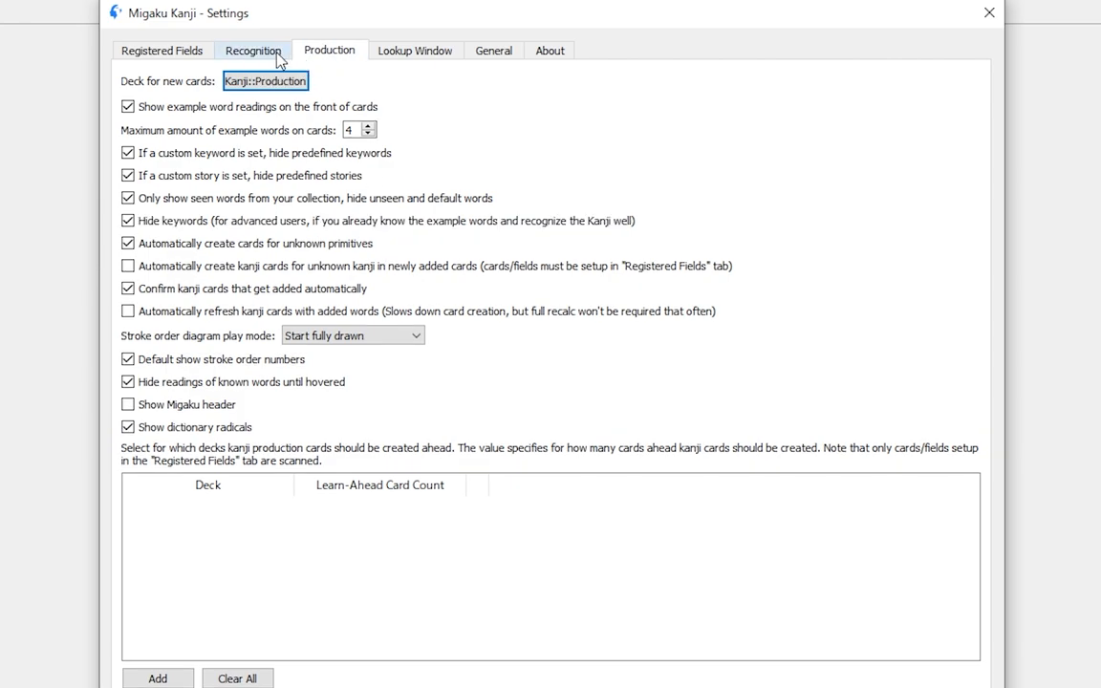
# Step: Add the Japanese Core 2000 deck to the Recognition learn-ahead list with a card count of 25
pyautogui.click(276, 54)
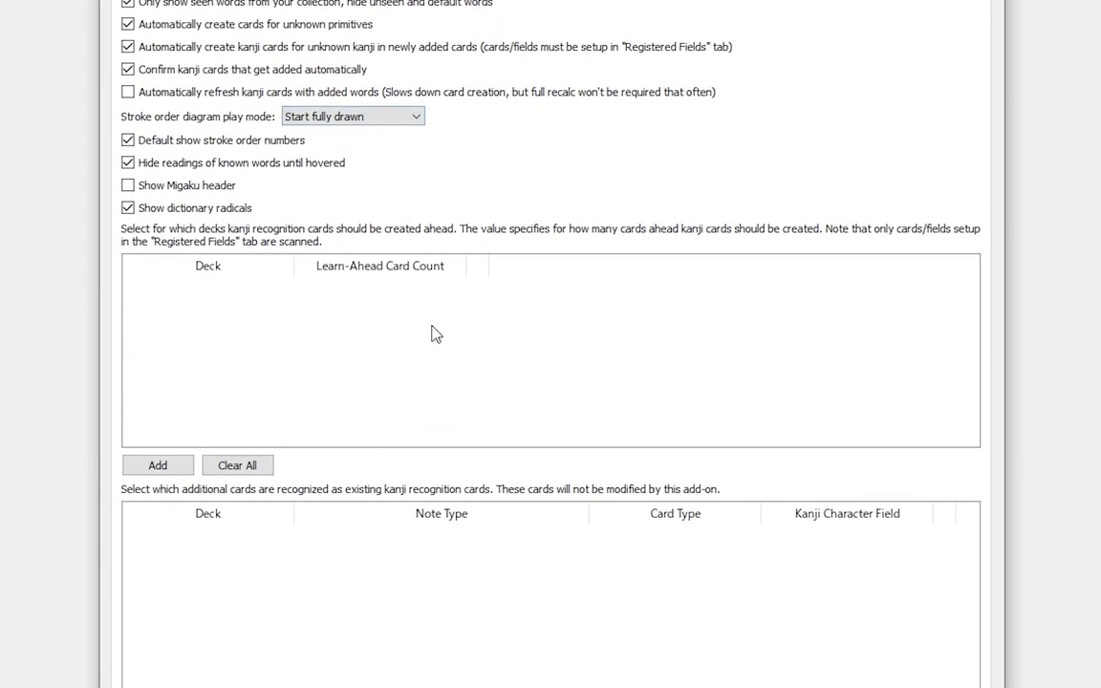
pyautogui.click(175, 473)
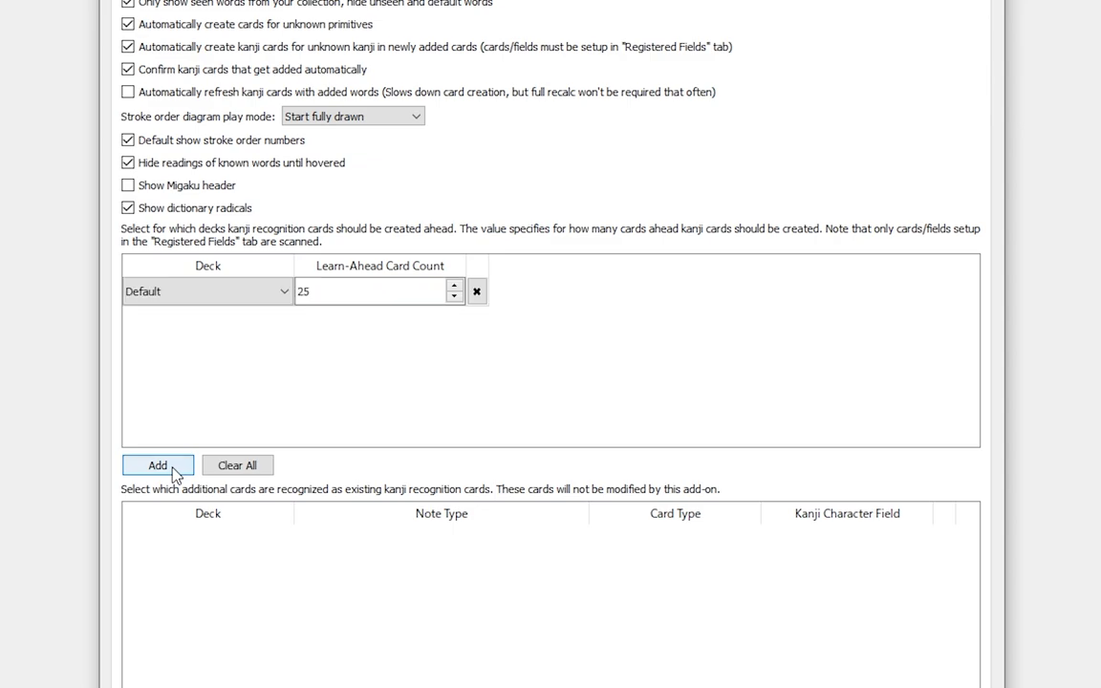
pyautogui.click(256, 292)
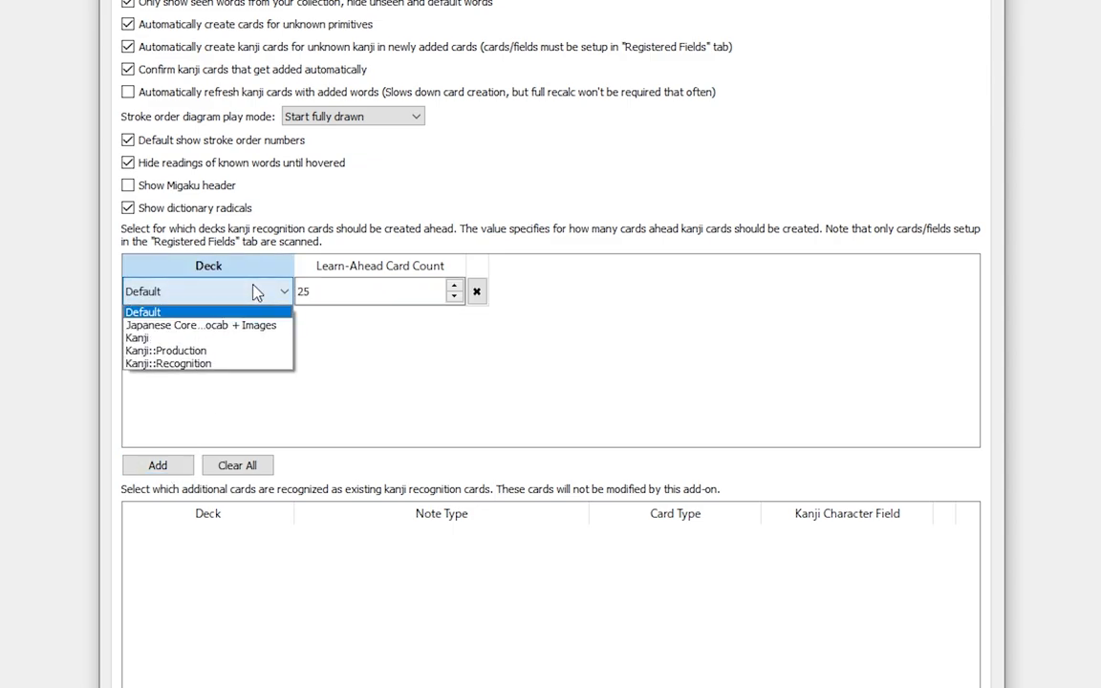
pyautogui.click(226, 328)
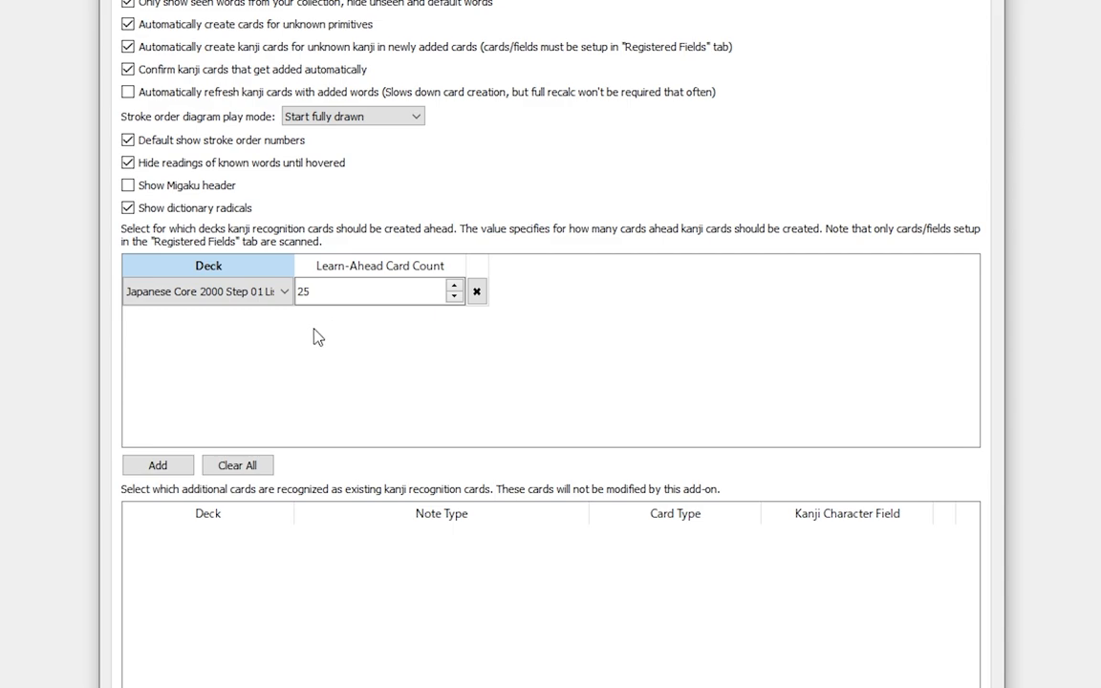
# Step: Add the Japanese Core 2000 deck to the Production learn-ahead list with a card count of 25, and close the settings
pyautogui.click(205, 1)
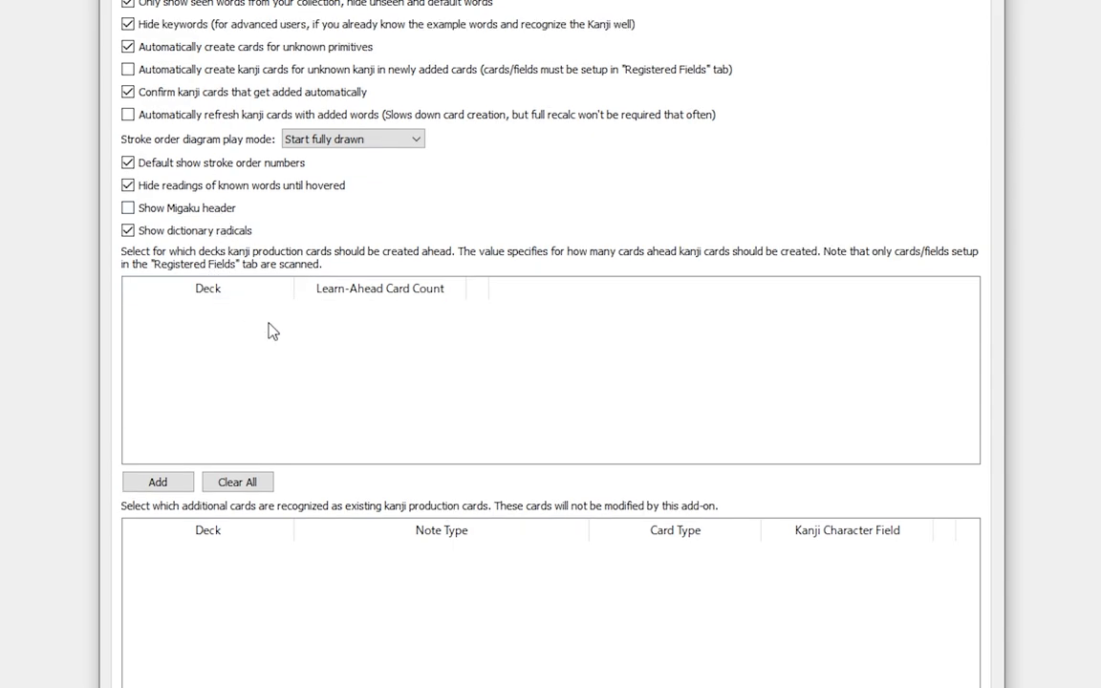
pyautogui.click(156, 481)
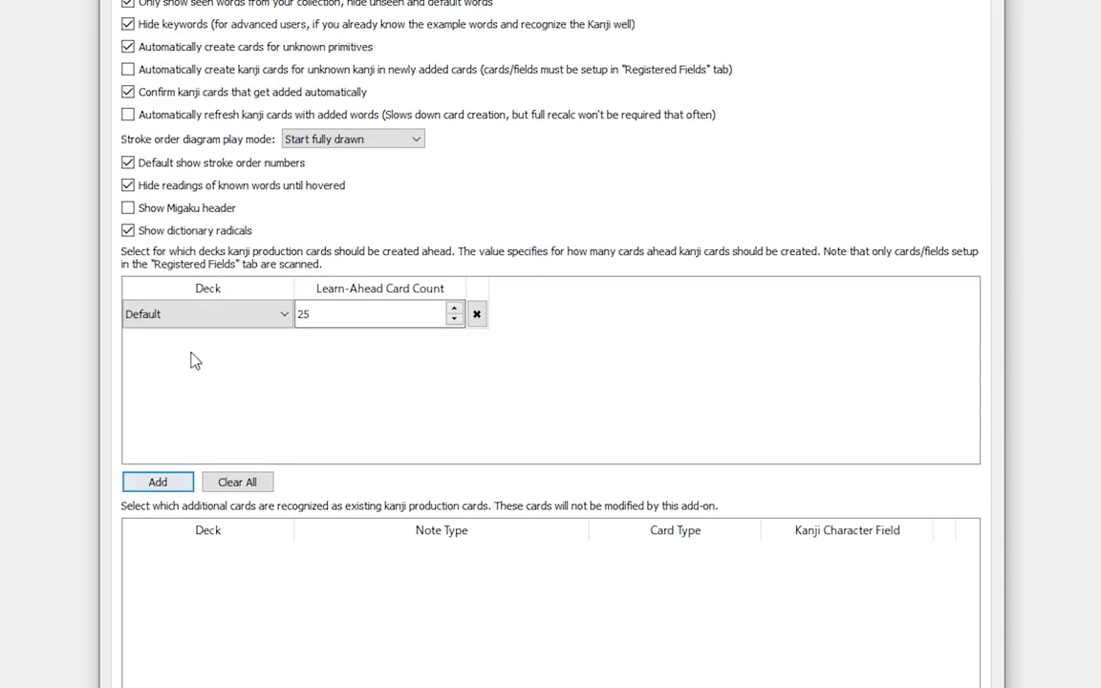
pyautogui.click(201, 316)
pyautogui.click(185, 349)
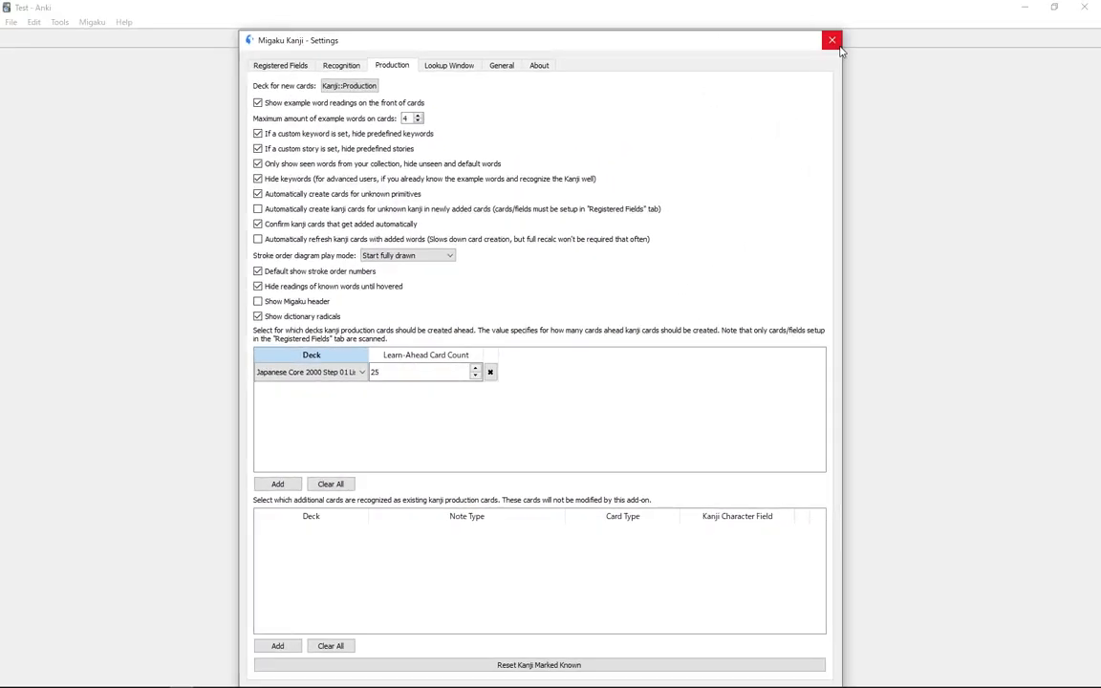
pyautogui.click(831, 42)
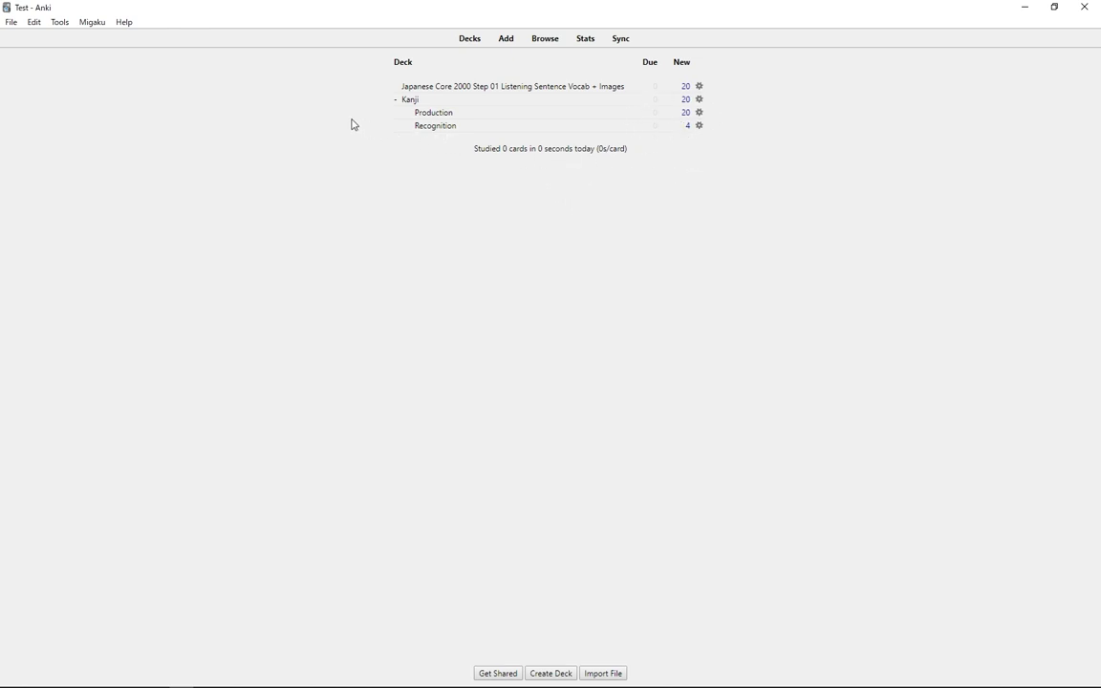
# Step: View the registered fields in the Kanji settings, and close the settings
pyautogui.click(90, 24)
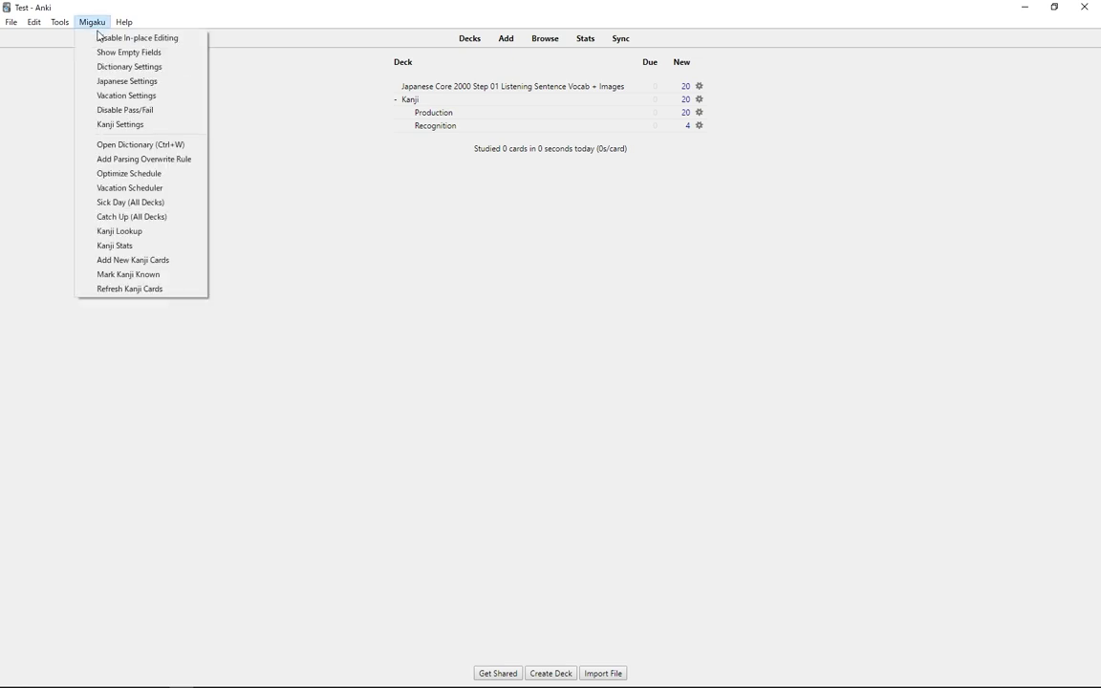
pyautogui.click(131, 124)
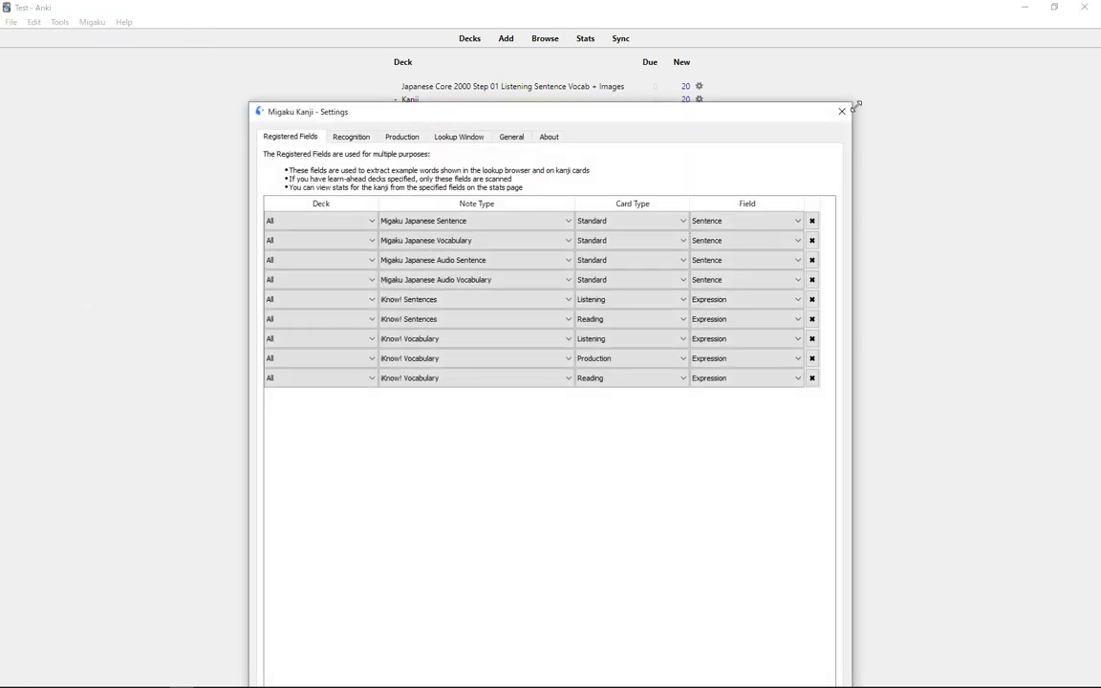
pyautogui.press('Escape')
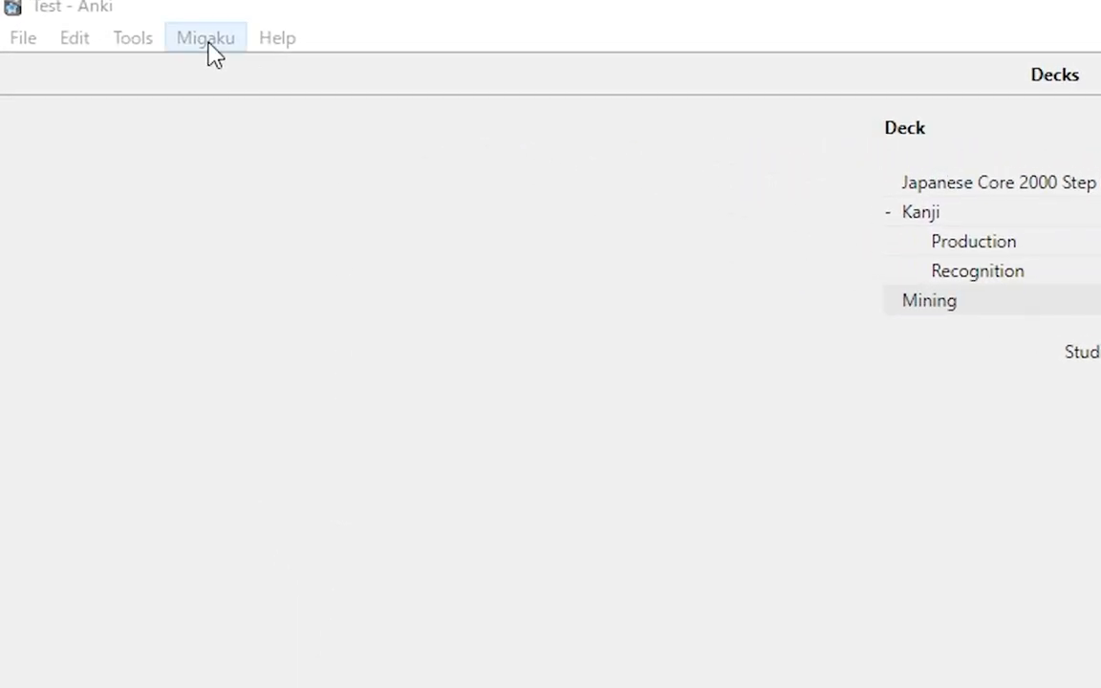
# Step: In the Kanji settings, remove the iKnow! rows from the registered fields and add a row for the Basic note type's Front field
pyautogui.click(210, 46)
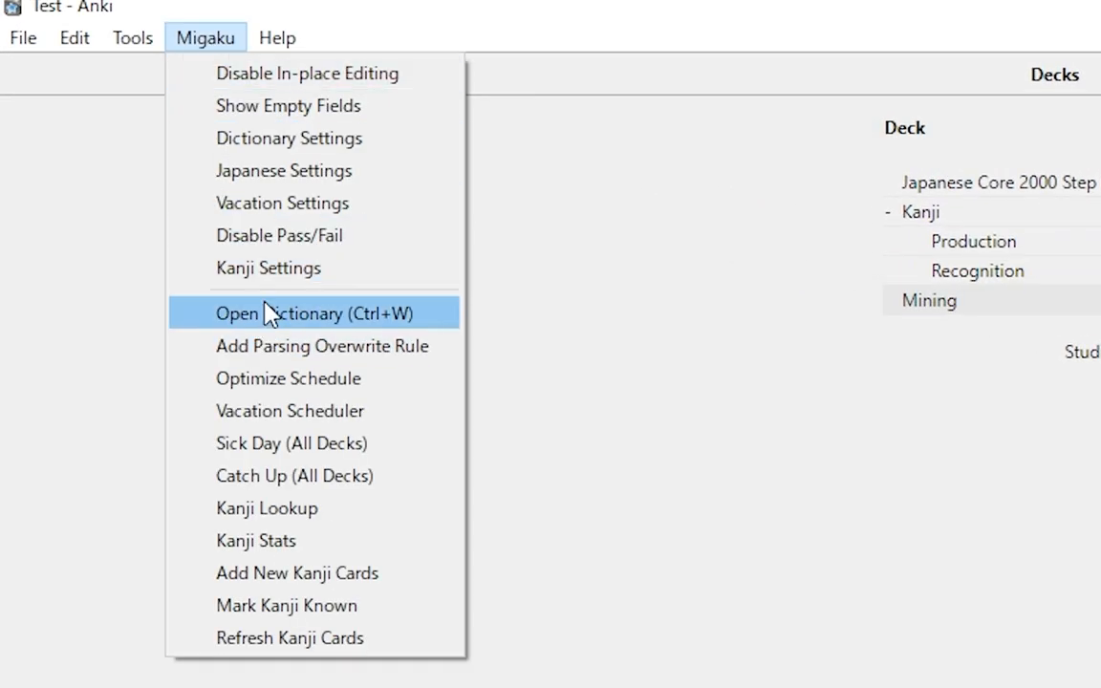
pyautogui.click(335, 279)
pyautogui.click(949, 444)
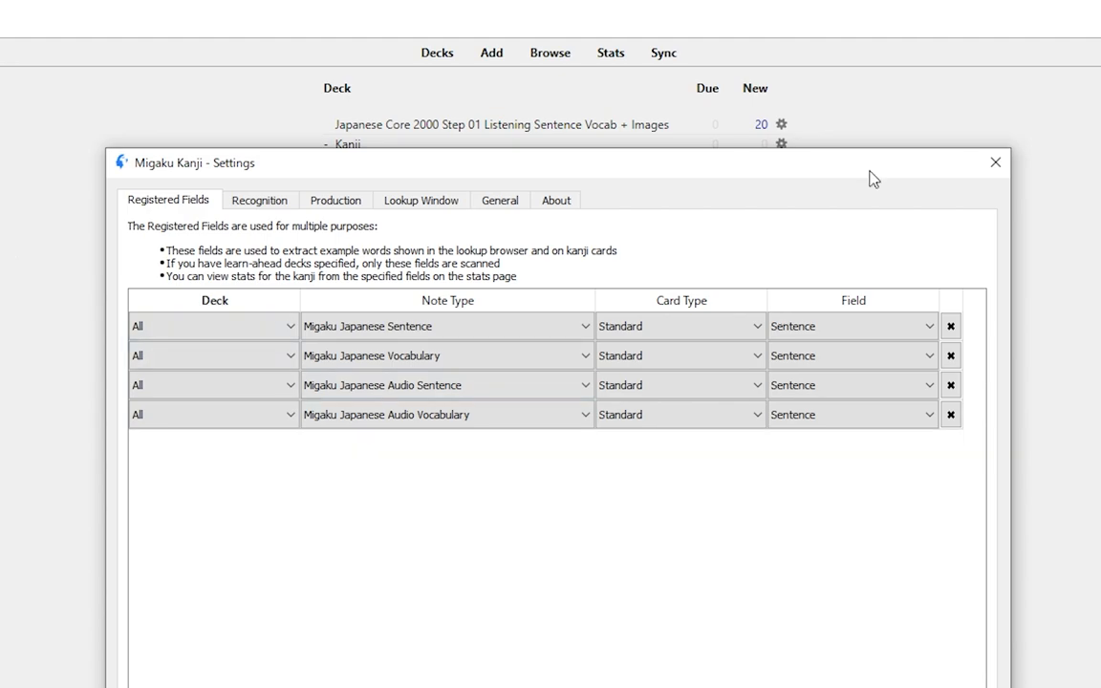
pyautogui.moveTo(870, 176); pyautogui.dragTo(880, 64)
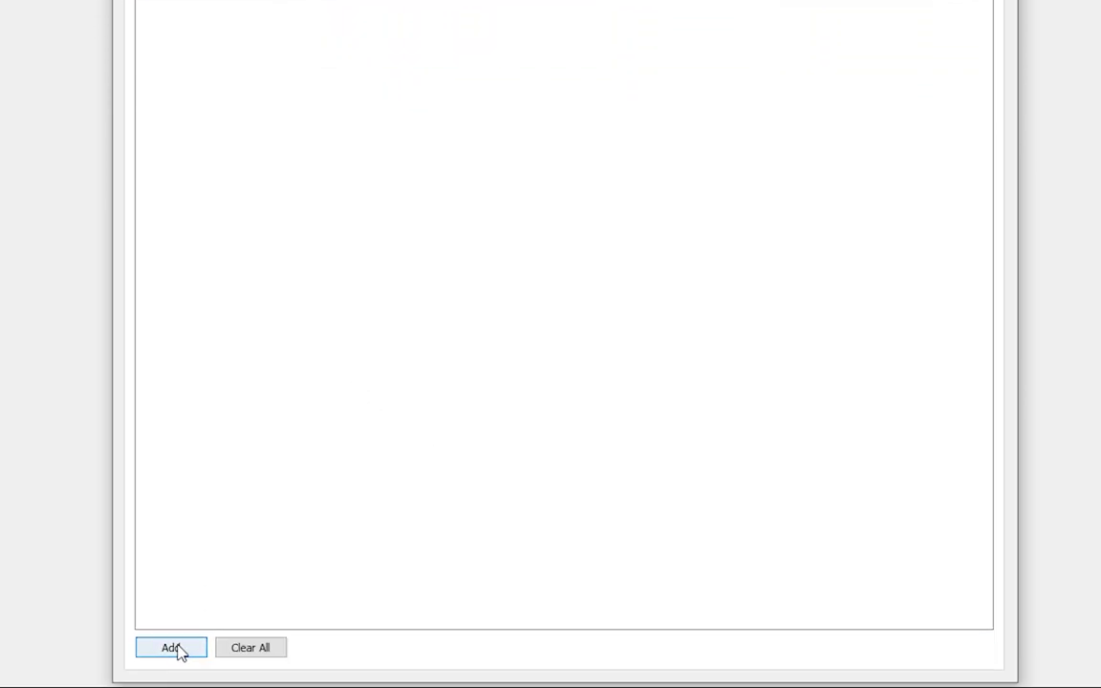
pyautogui.click(174, 648)
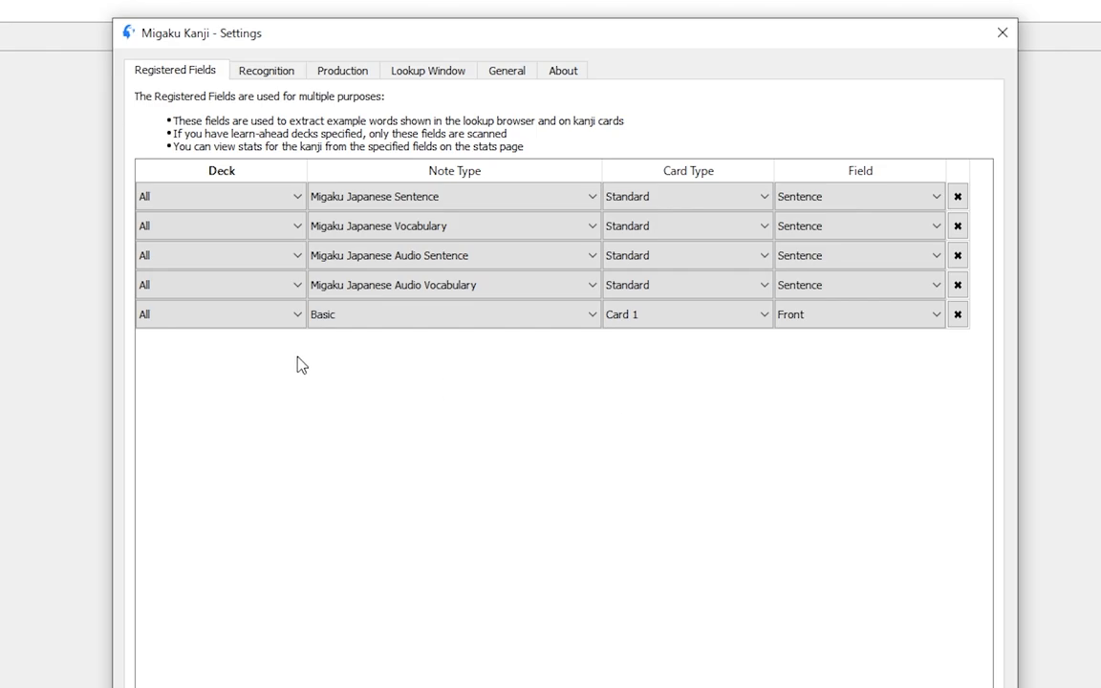
# Step: Check the automatic card creation and confirmation options for recognition and production cards, and close the Kanji settings
pyautogui.click(275, 71)
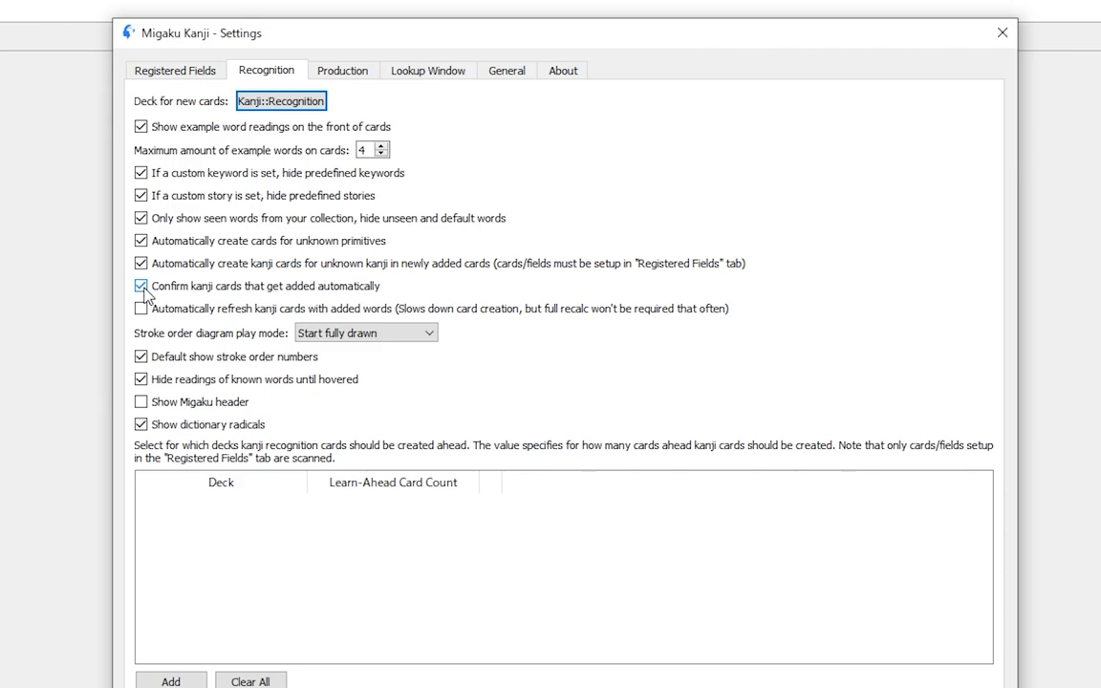
pyautogui.click(354, 73)
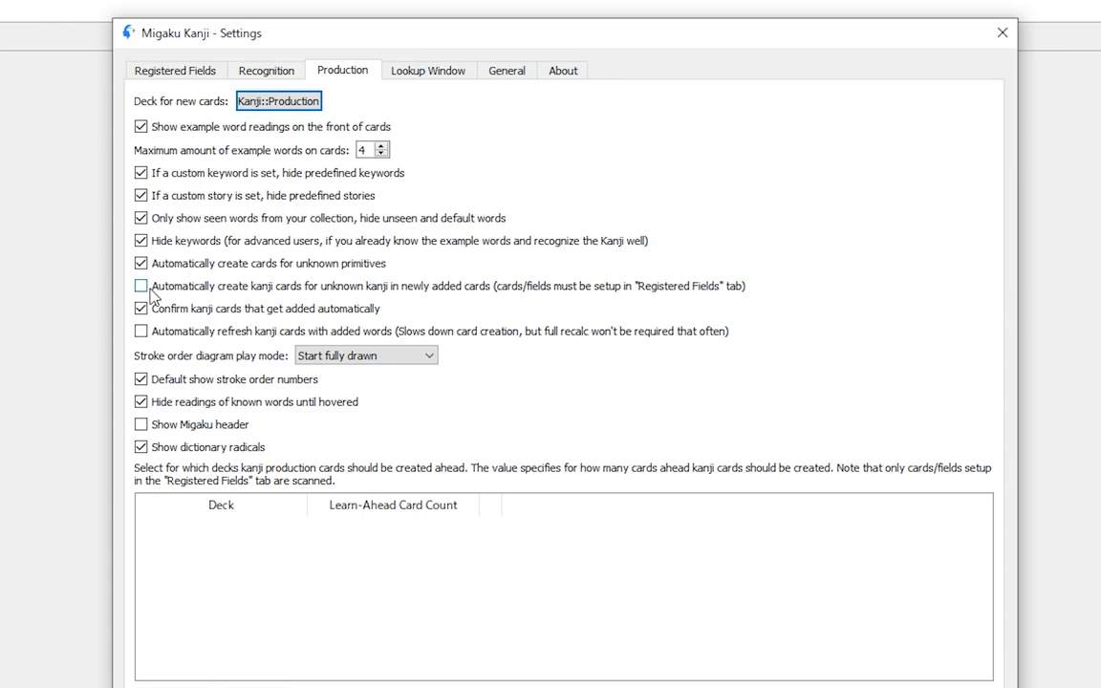
pyautogui.click(1001, 33)
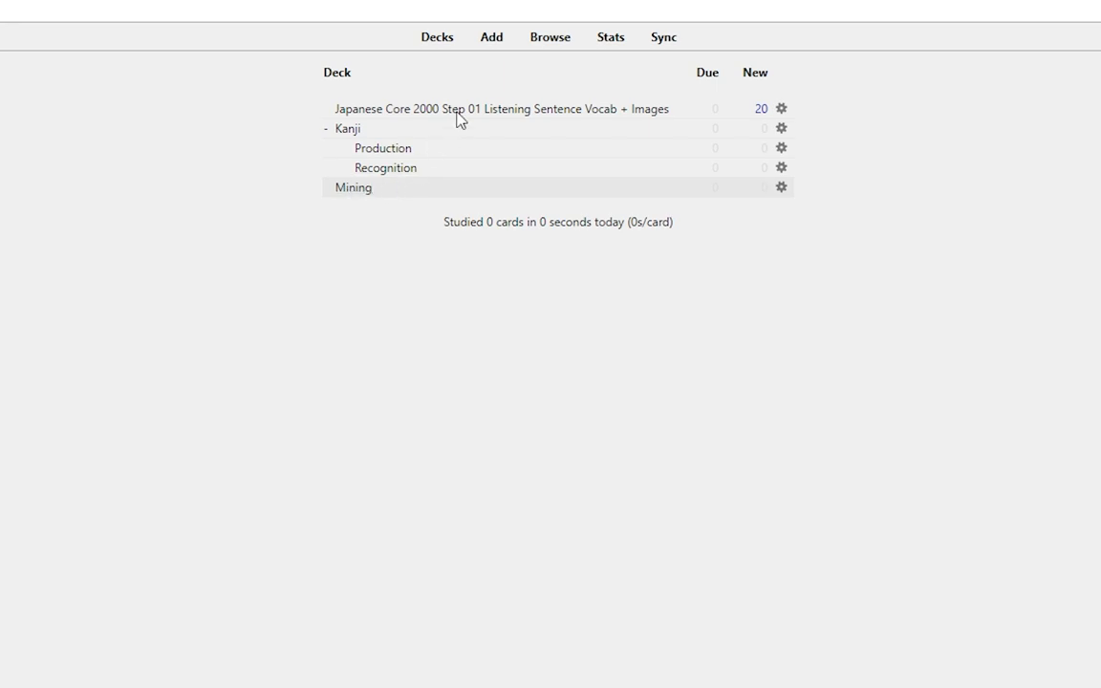
# Step: Add a Basic note with 話 on the front to the Mining deck
pyautogui.click(353, 1)
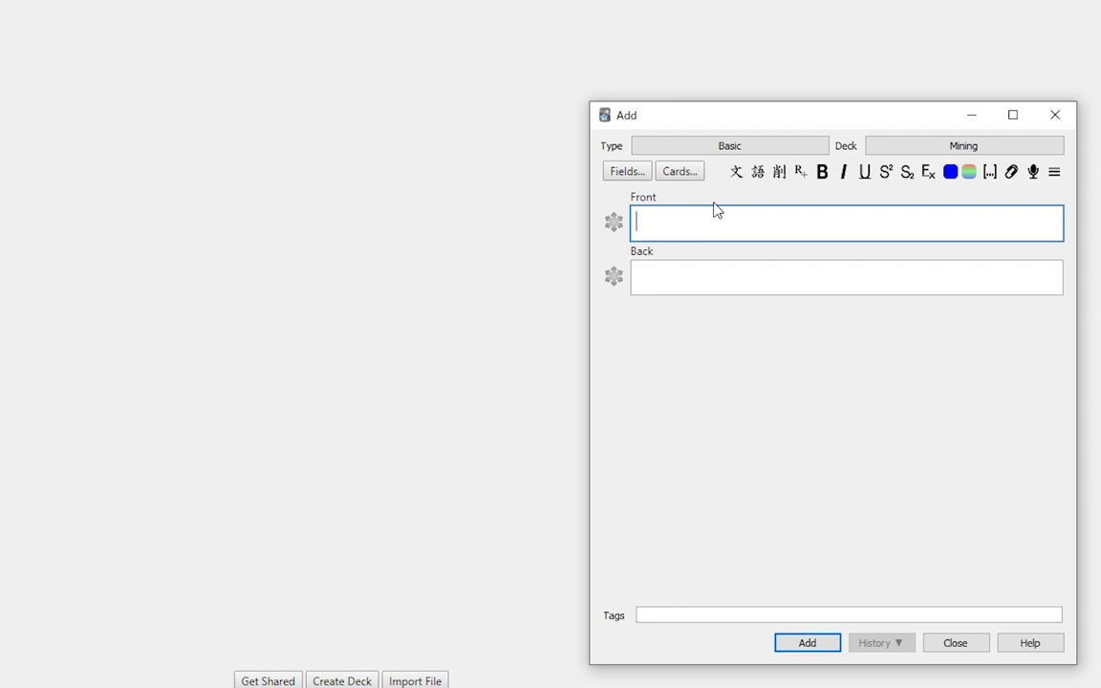
pyautogui.write('hanashi')
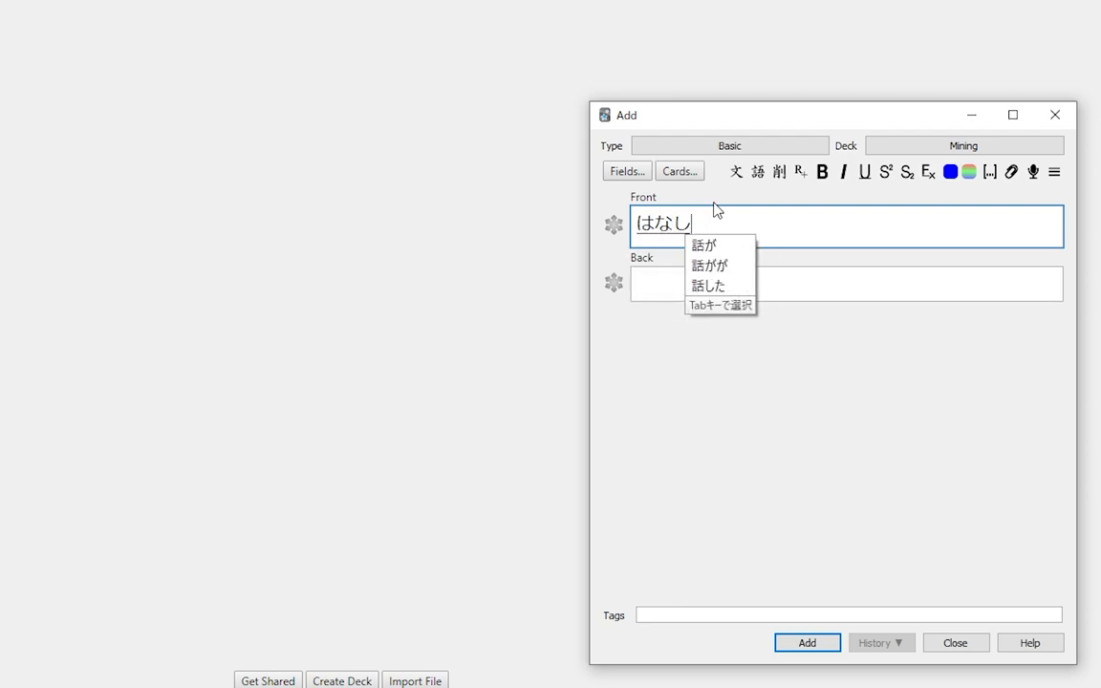
pyautogui.press('space')
pyautogui.press('Return')
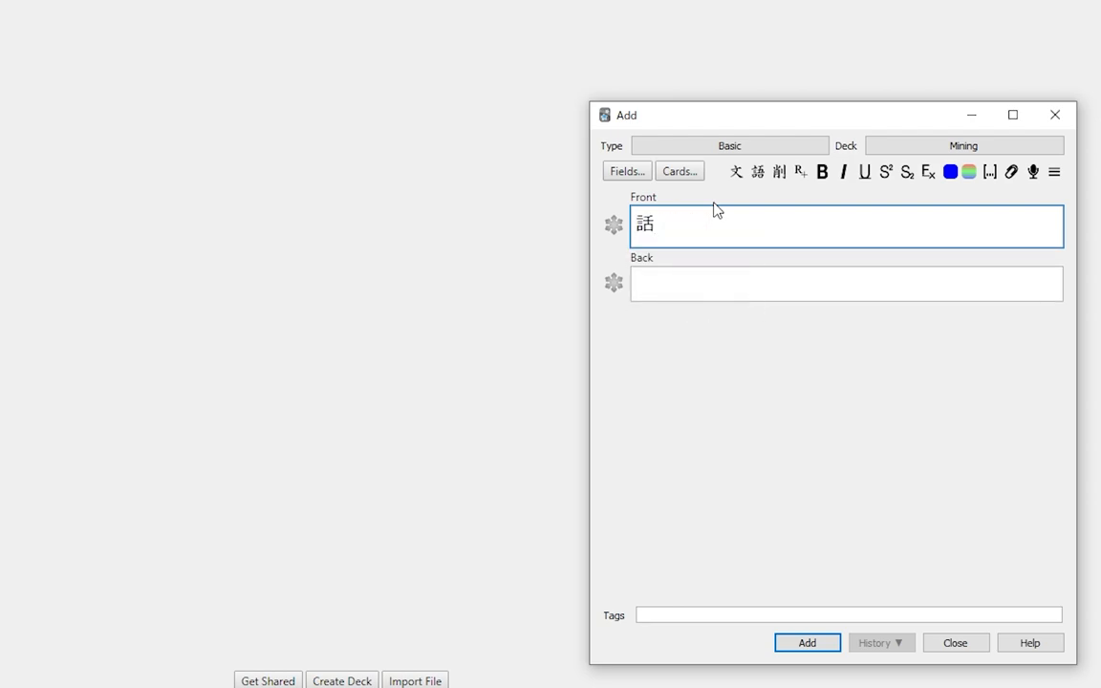
pyautogui.click(810, 647)
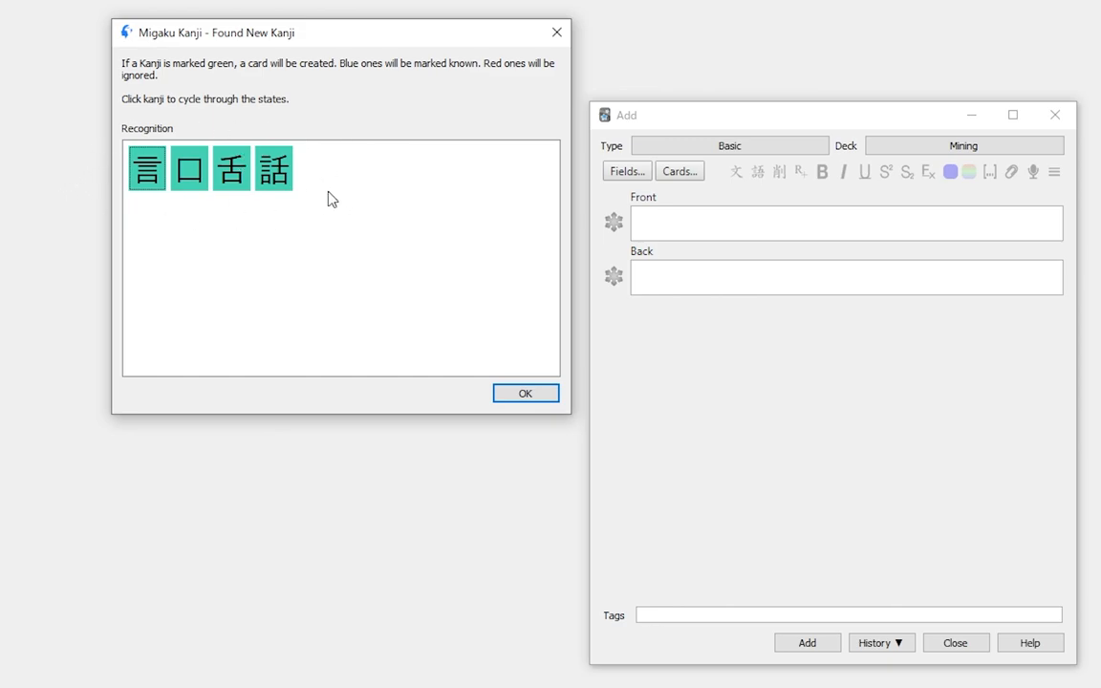
# Step: Mark the four found kanji 言, 口, 舌 and 話 as known for recognition
pyautogui.click(282, 175)
pyautogui.click(234, 175)
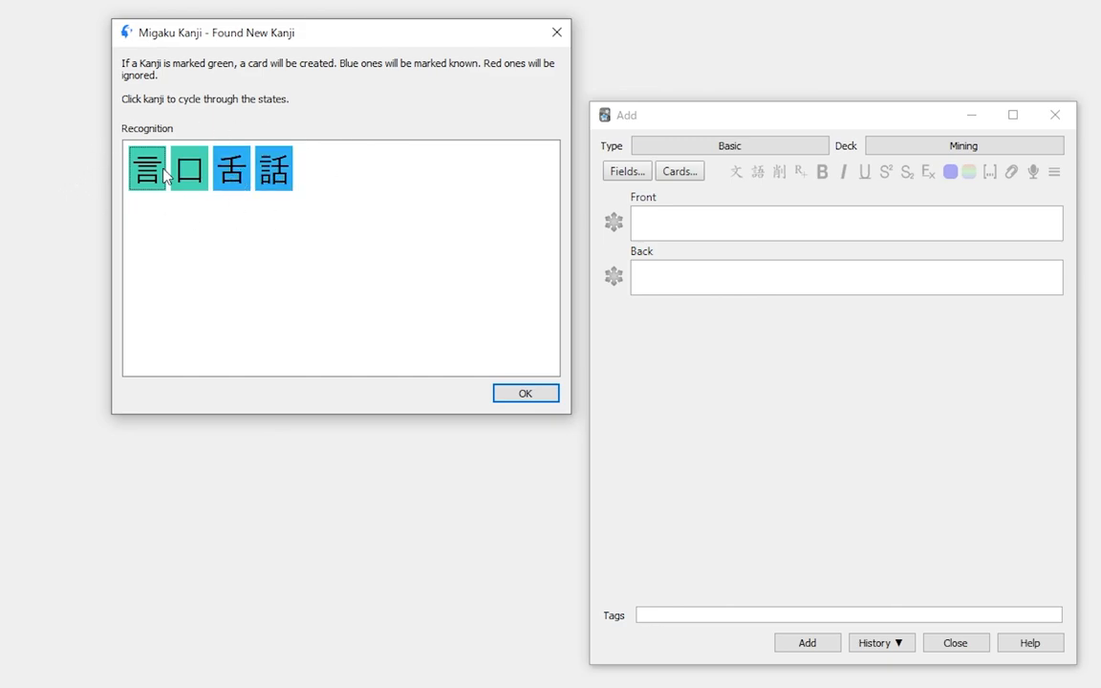
pyautogui.click(182, 172)
pyautogui.click(148, 175)
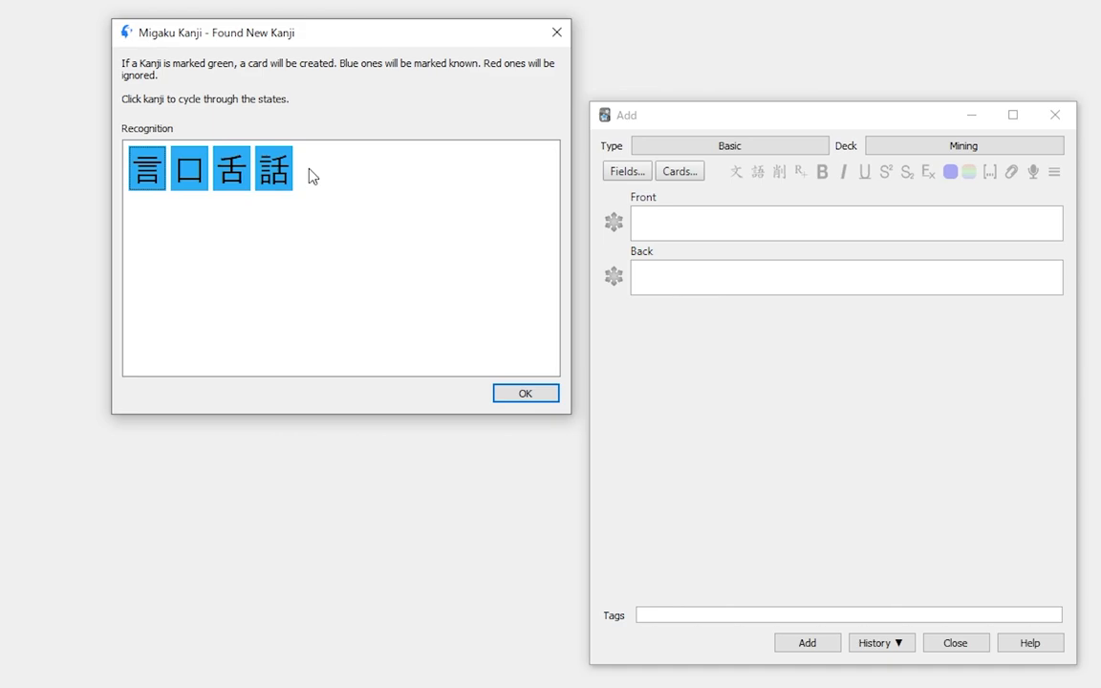
# Step: Switch the four found kanji from known to ignored
pyautogui.click(277, 179)
pyautogui.click(233, 172)
pyautogui.click(189, 172)
pyautogui.click(147, 173)
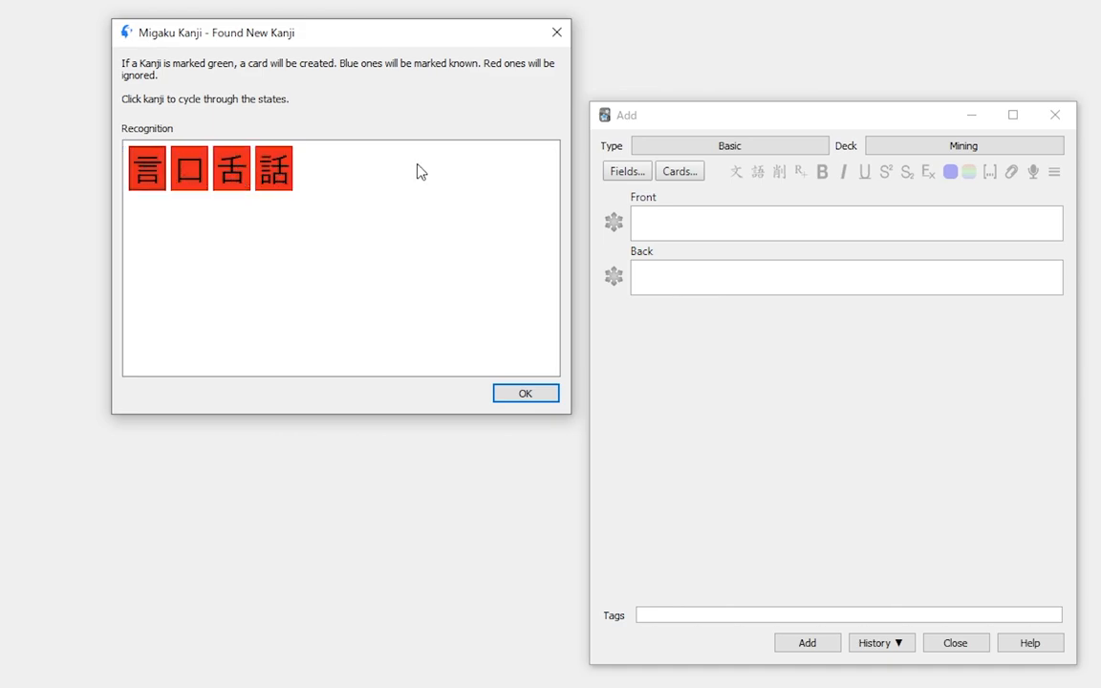
# Step: Switch the four ignored kanji back to card creation
pyautogui.click(282, 178)
pyautogui.click(232, 172)
pyautogui.click(191, 172)
pyautogui.click(148, 172)
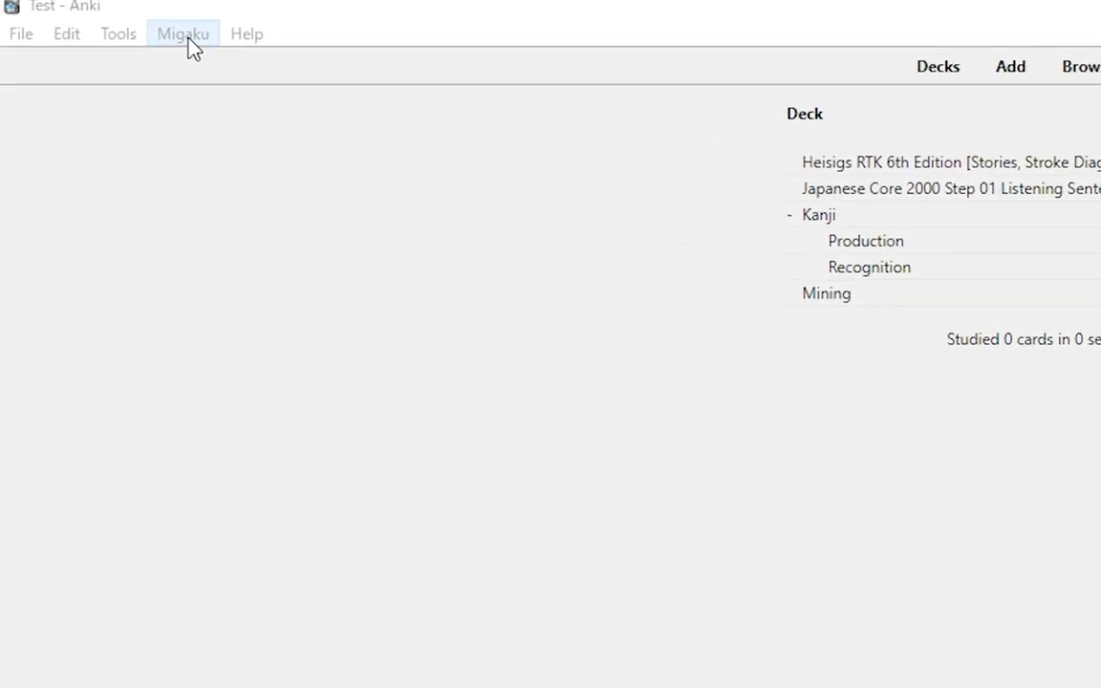
# Step: Load the JLPT preset for levels 5 to 5 into the list of recognition kanji to mark known
pyautogui.click(189, 42)
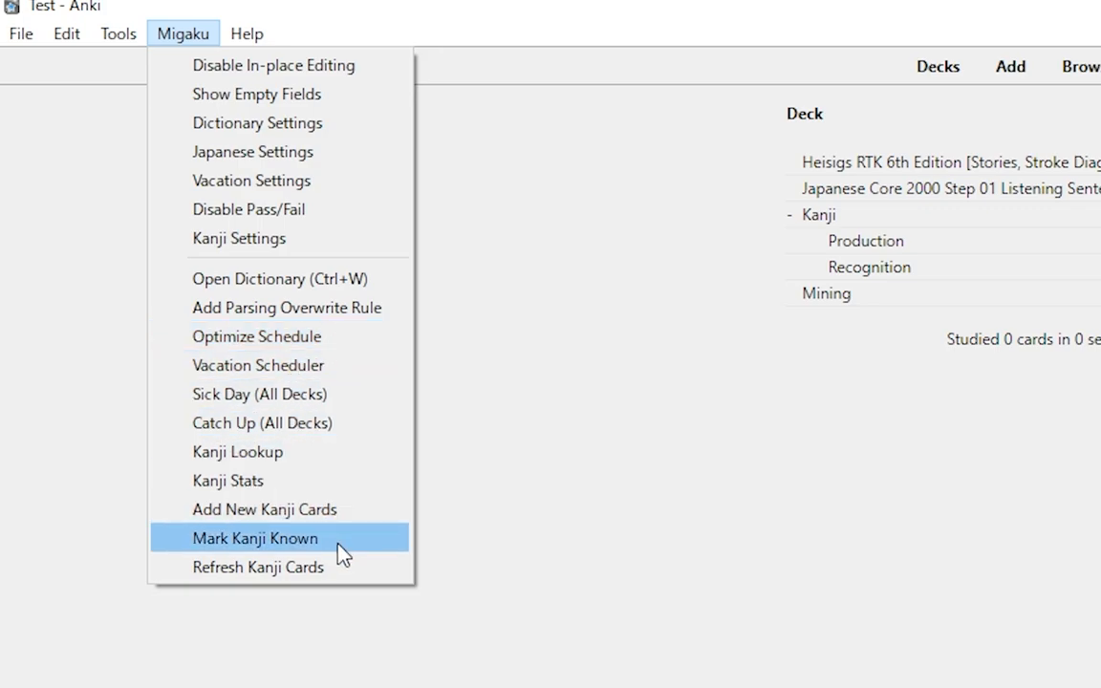
pyautogui.click(251, 539)
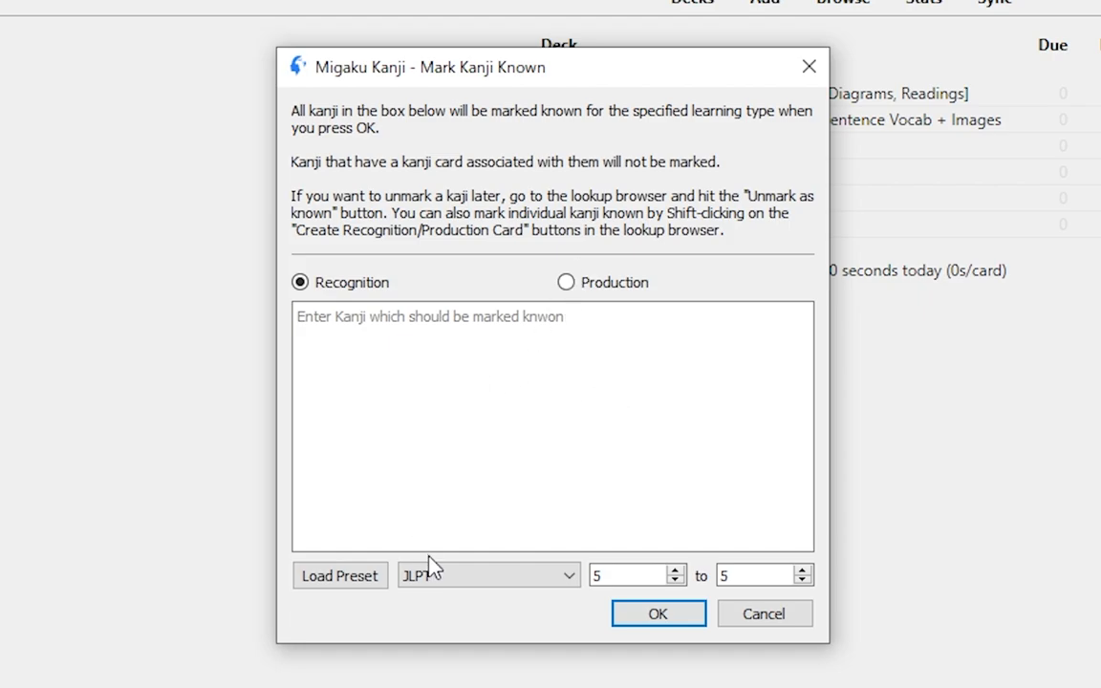
pyautogui.click(570, 580)
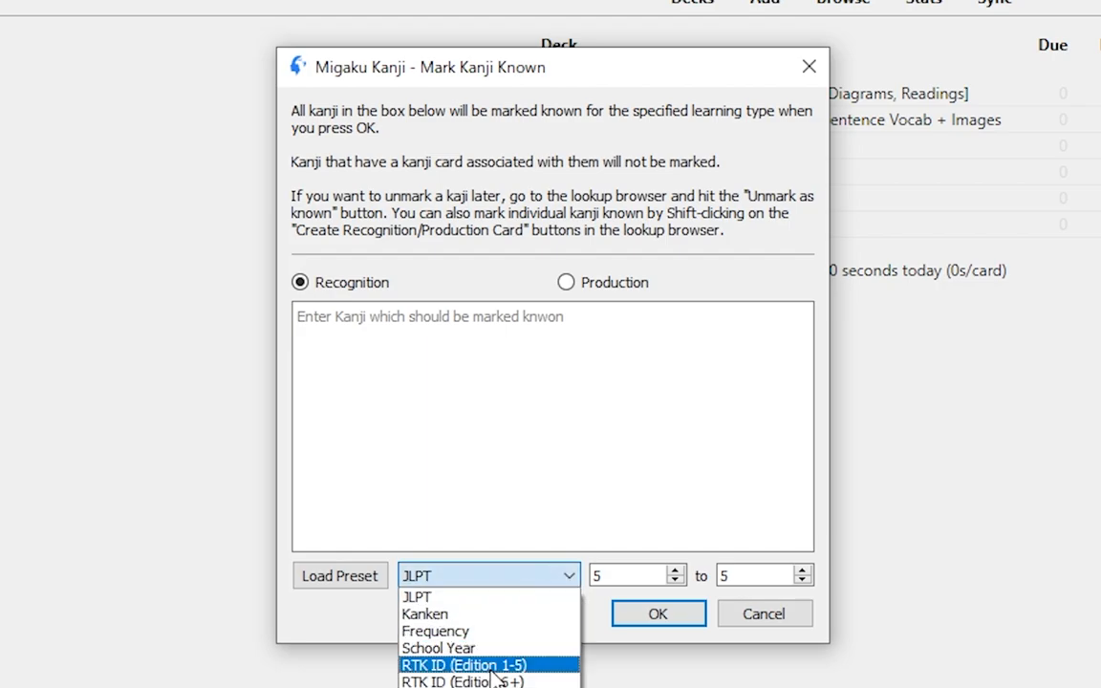
pyautogui.click(431, 597)
pyautogui.moveTo(612, 575); pyautogui.dragTo(514, 563)
pyautogui.click(760, 574)
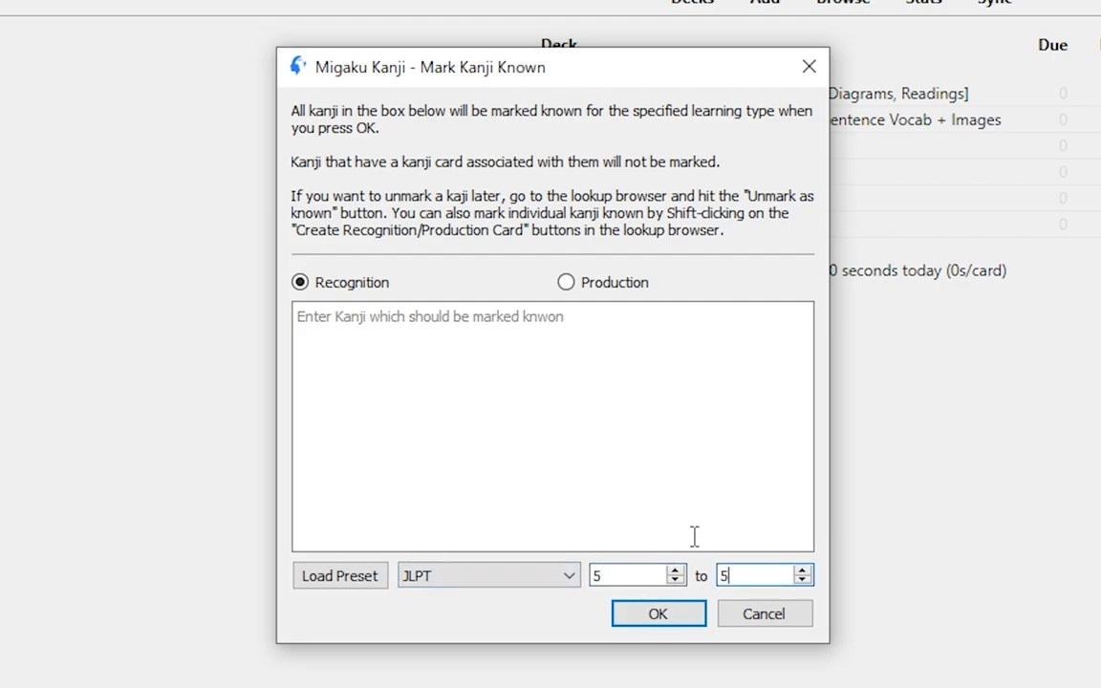
pyautogui.click(336, 576)
pyautogui.click(750, 573)
pyautogui.click(337, 576)
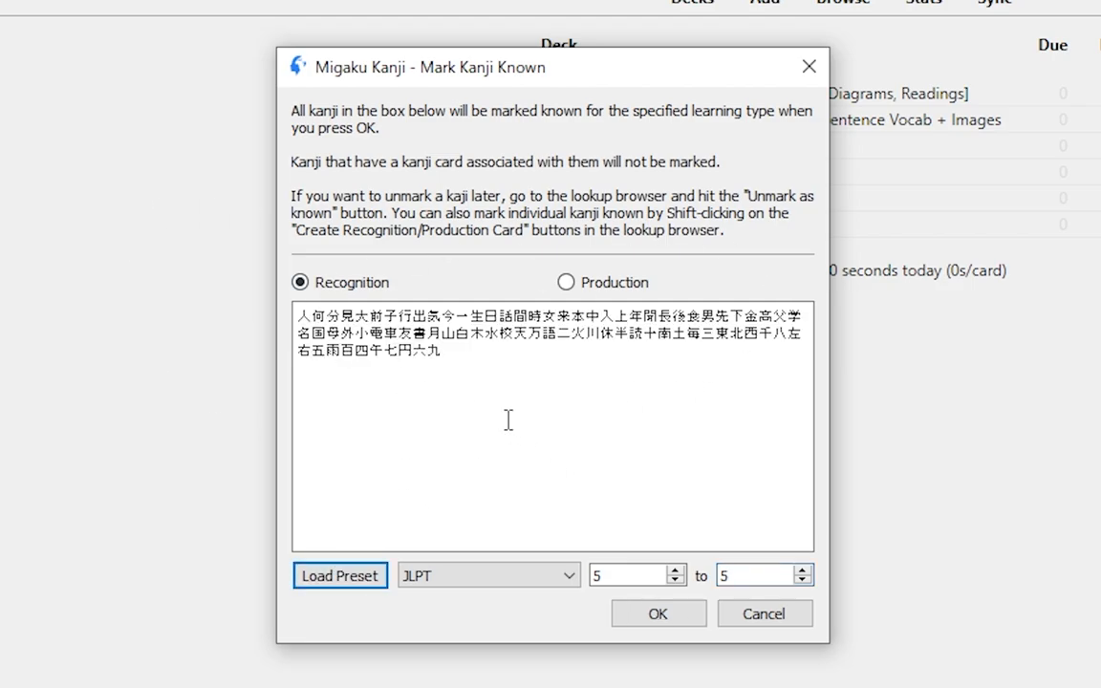
# Step: Load the JLPT preset for levels 5 to 3 into the recognition list and close it without marking the kanji known
pyautogui.click(803, 579)
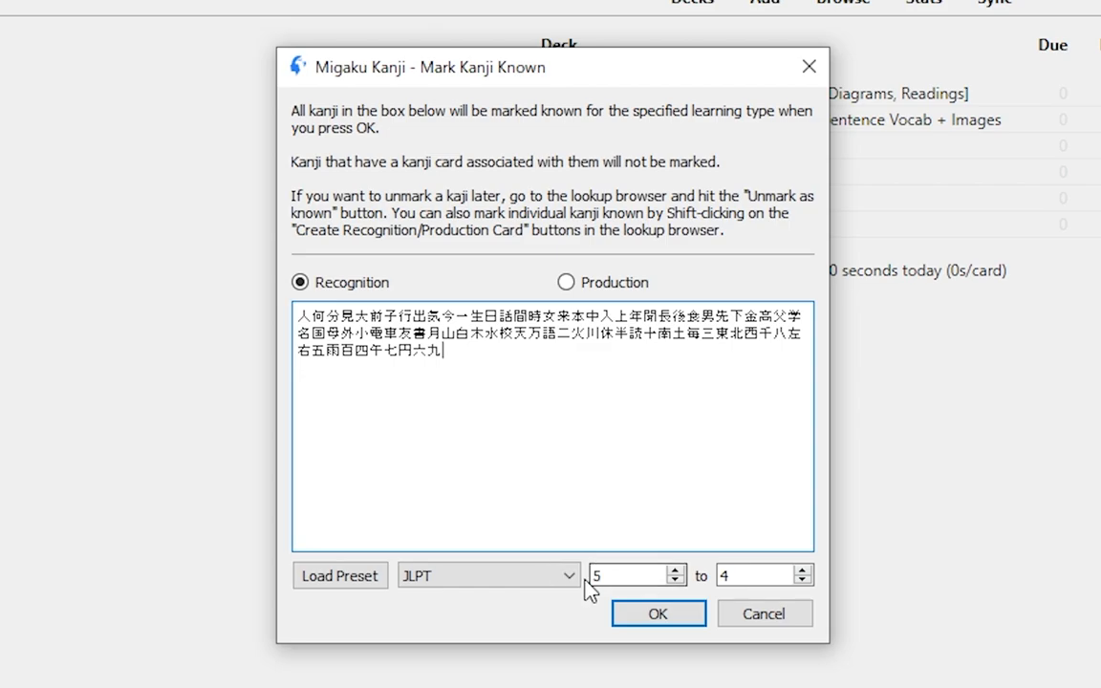
pyautogui.click(801, 580)
pyautogui.click(387, 541)
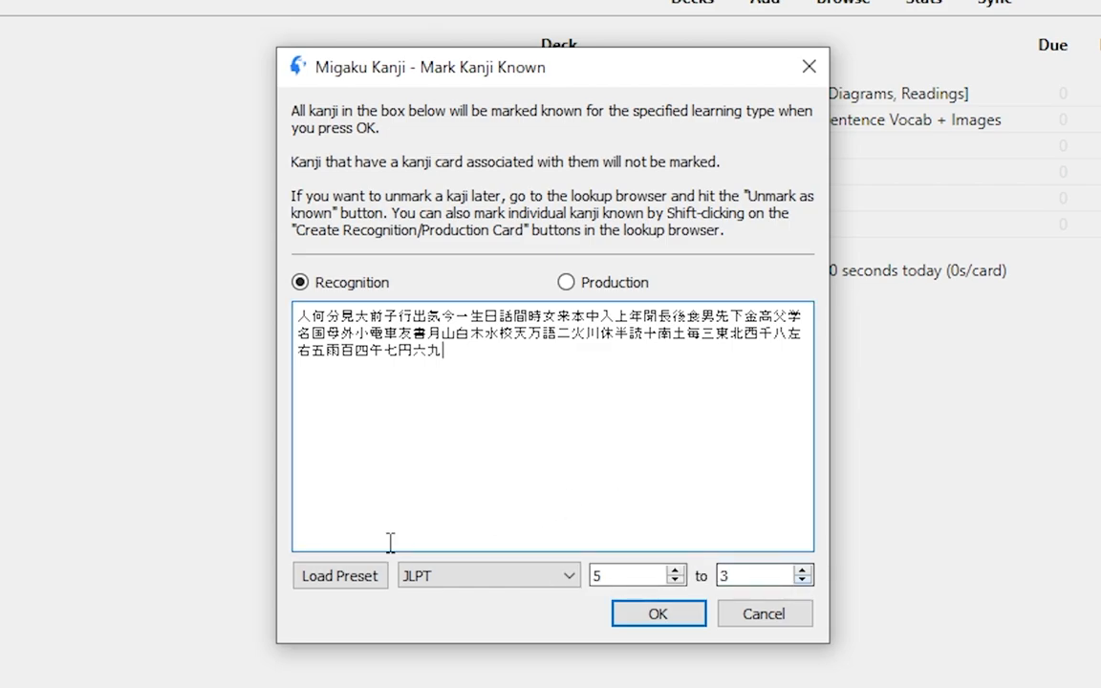
pyautogui.click(351, 575)
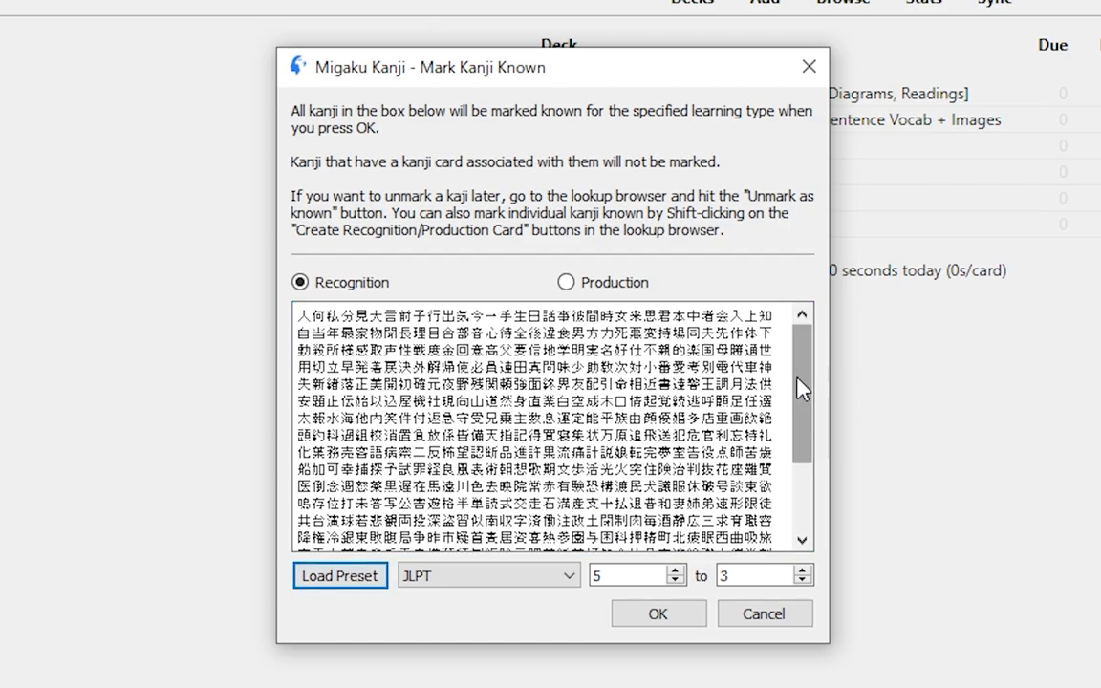
pyautogui.moveTo(801, 385); pyautogui.dragTo(807, 293)
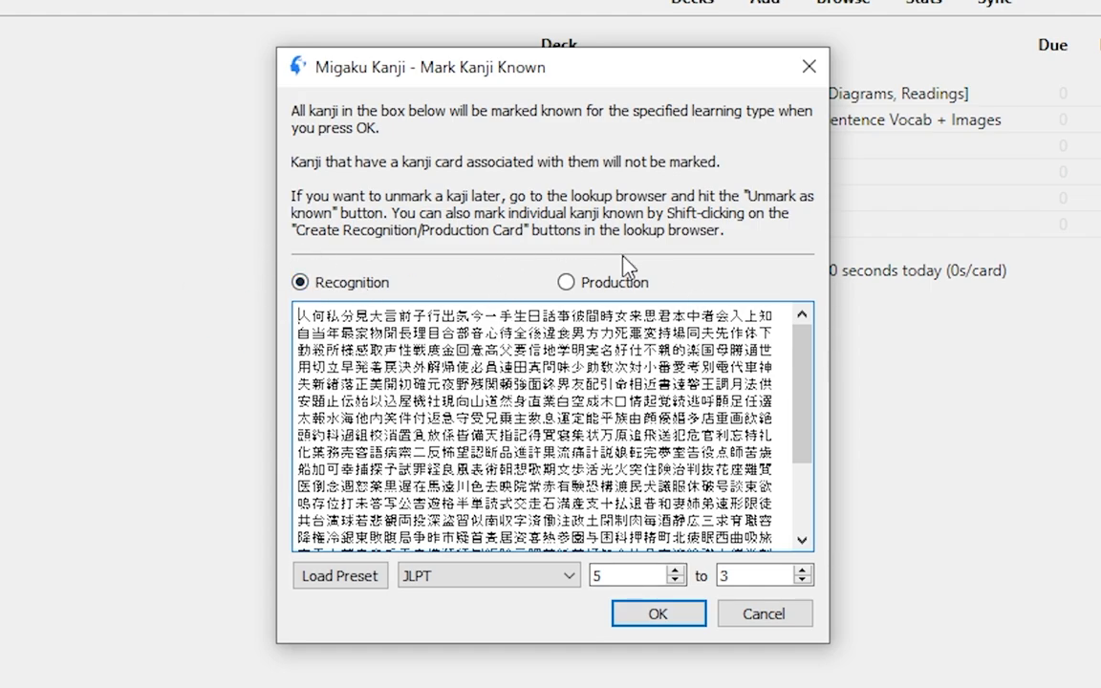
pyautogui.click(809, 67)
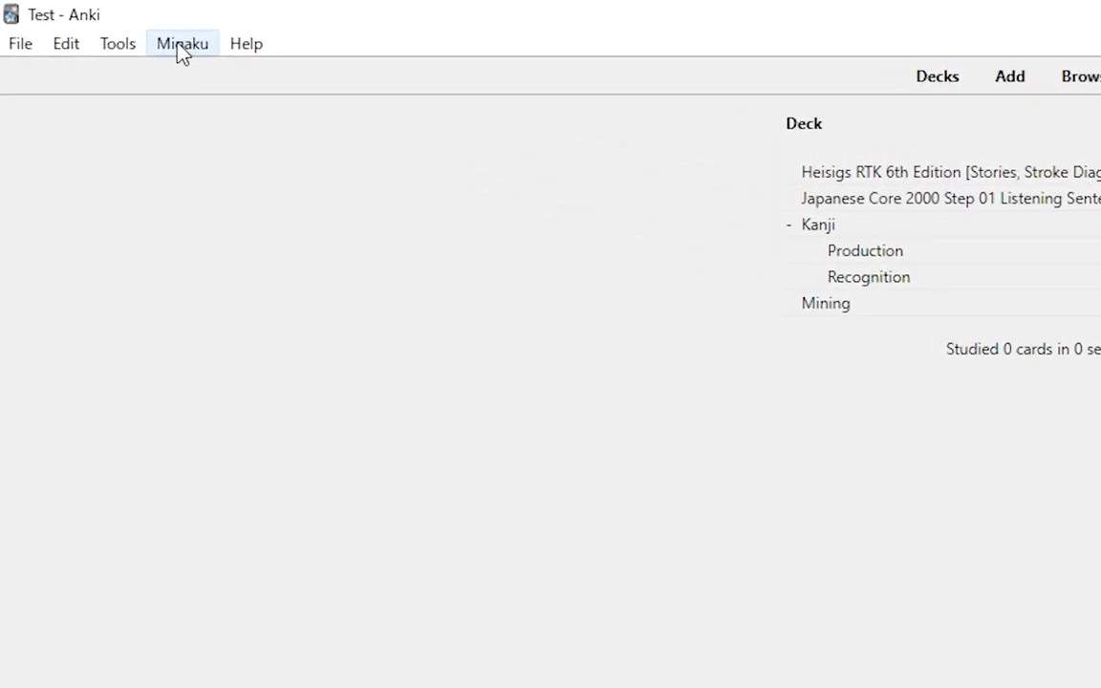
# Step: Examine the kanji recognition stats across JLPT levels N5, N4 and N3
pyautogui.click(182, 48)
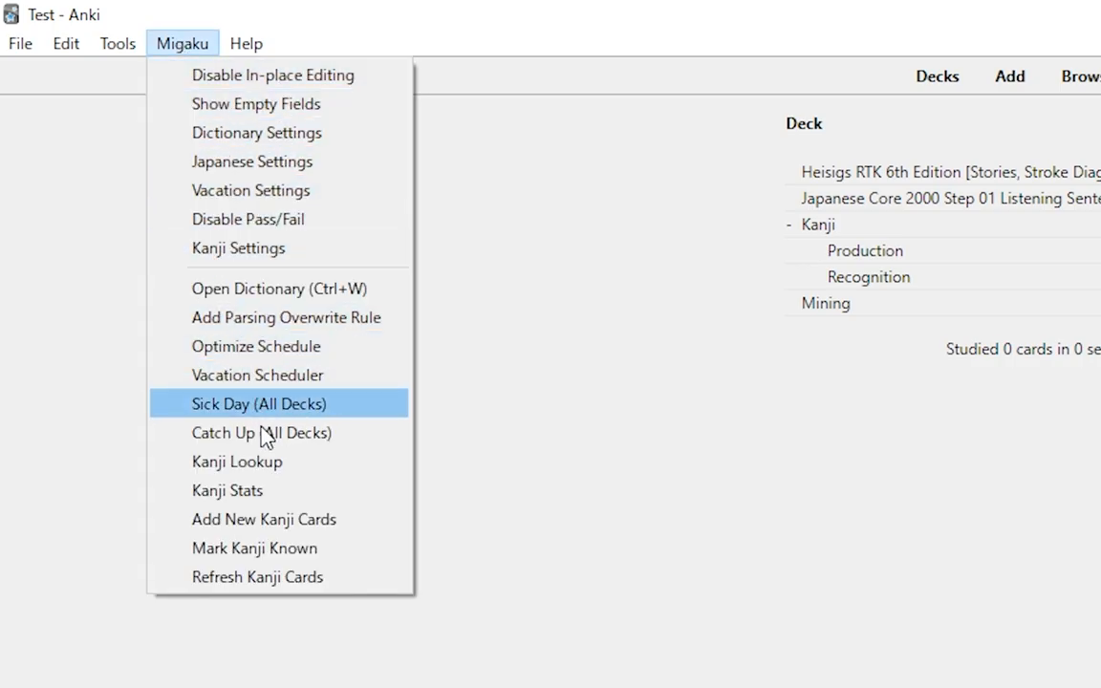
pyautogui.click(275, 492)
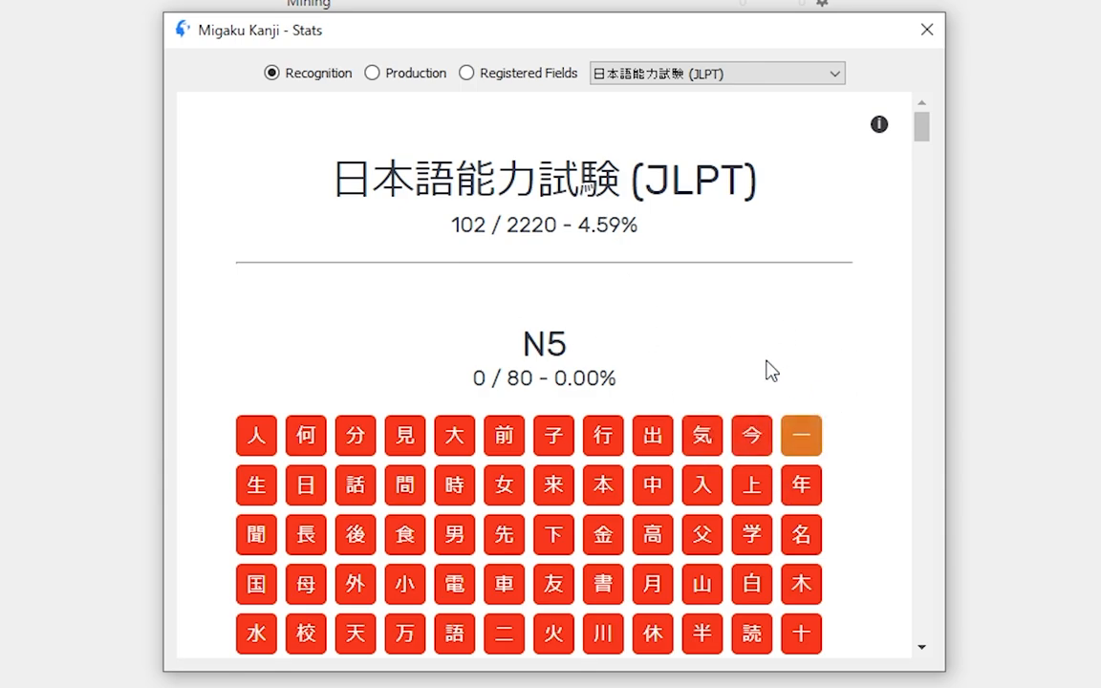
pyautogui.scroll(-3, 346, 292)
pyautogui.scroll(2, 347, 291)
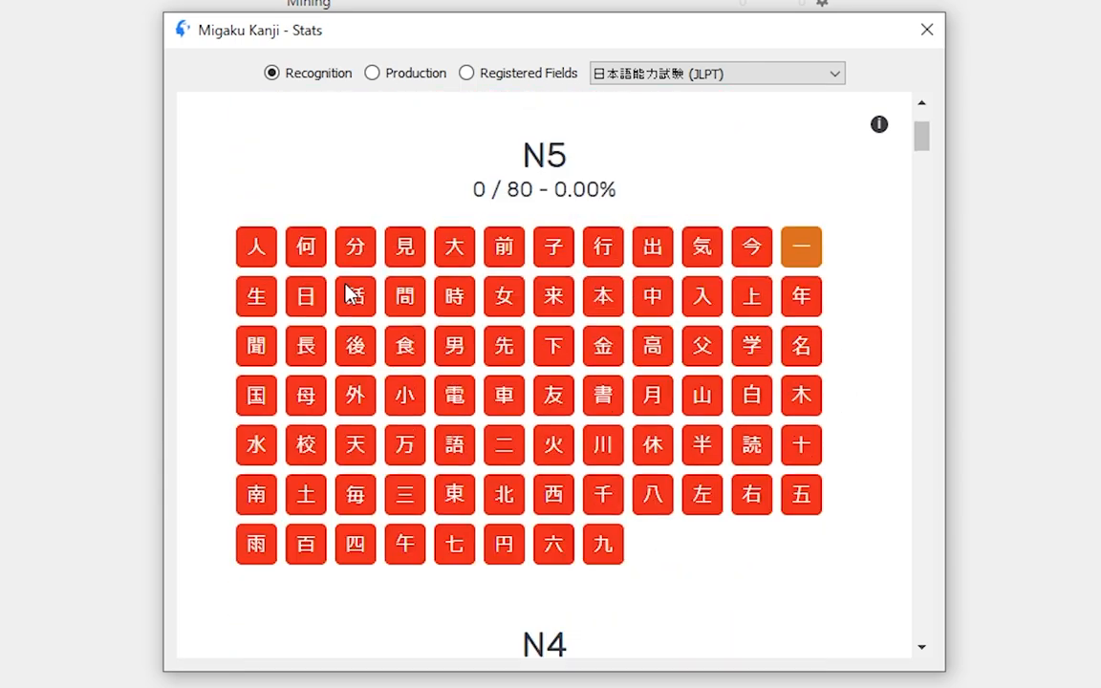
pyautogui.scroll(-8, 348, 292)
pyautogui.scroll(-3, 346, 292)
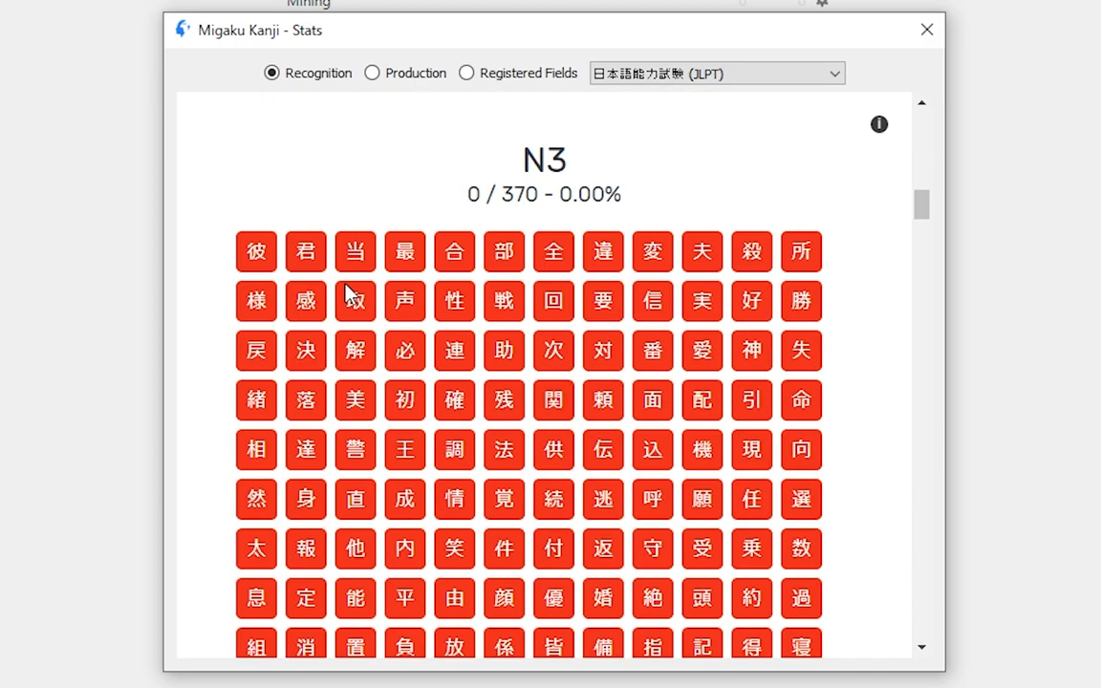
pyautogui.scroll(12, 346, 291)
pyautogui.scroll(1, 346, 297)
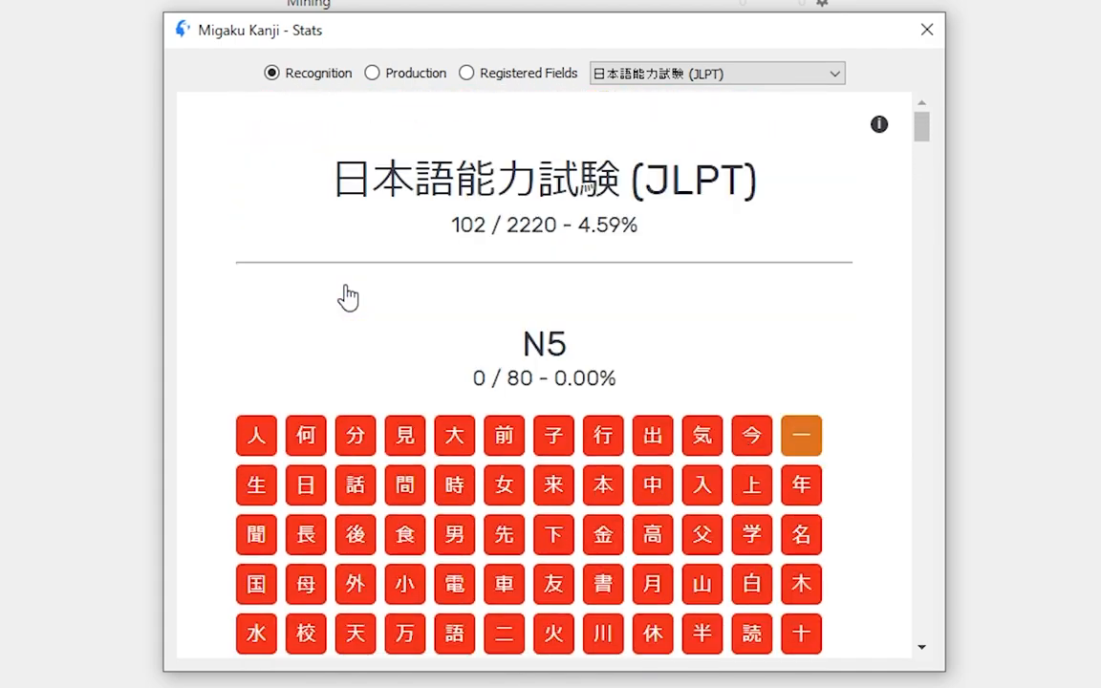
pyautogui.scroll(-5, 454, 229)
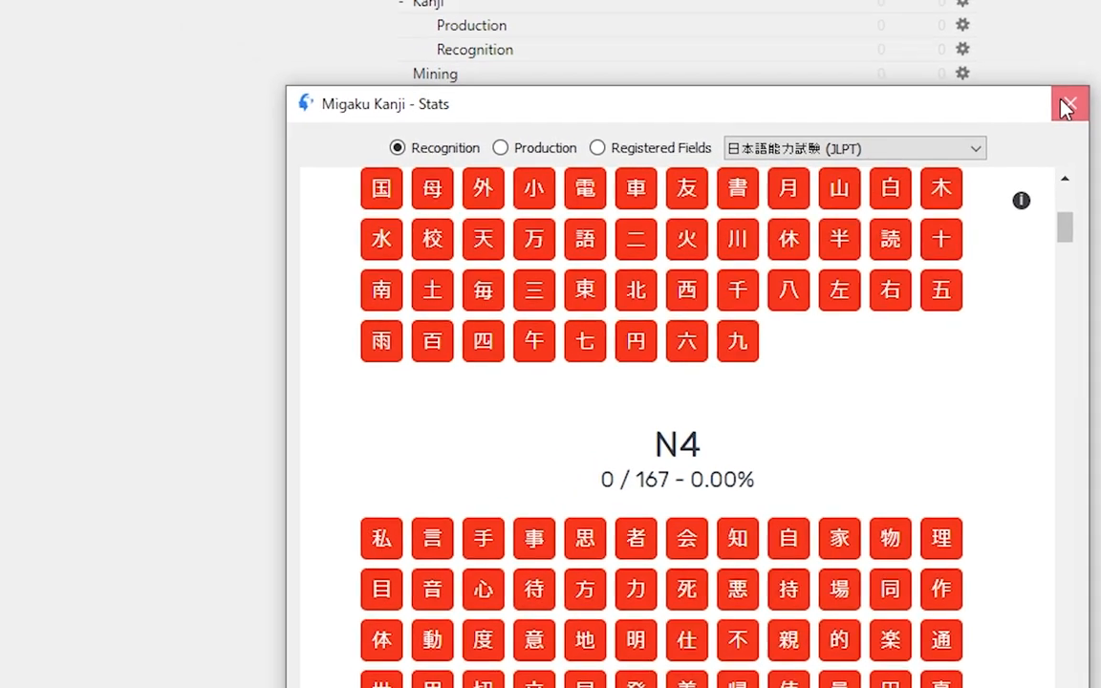
pyautogui.click(925, 30)
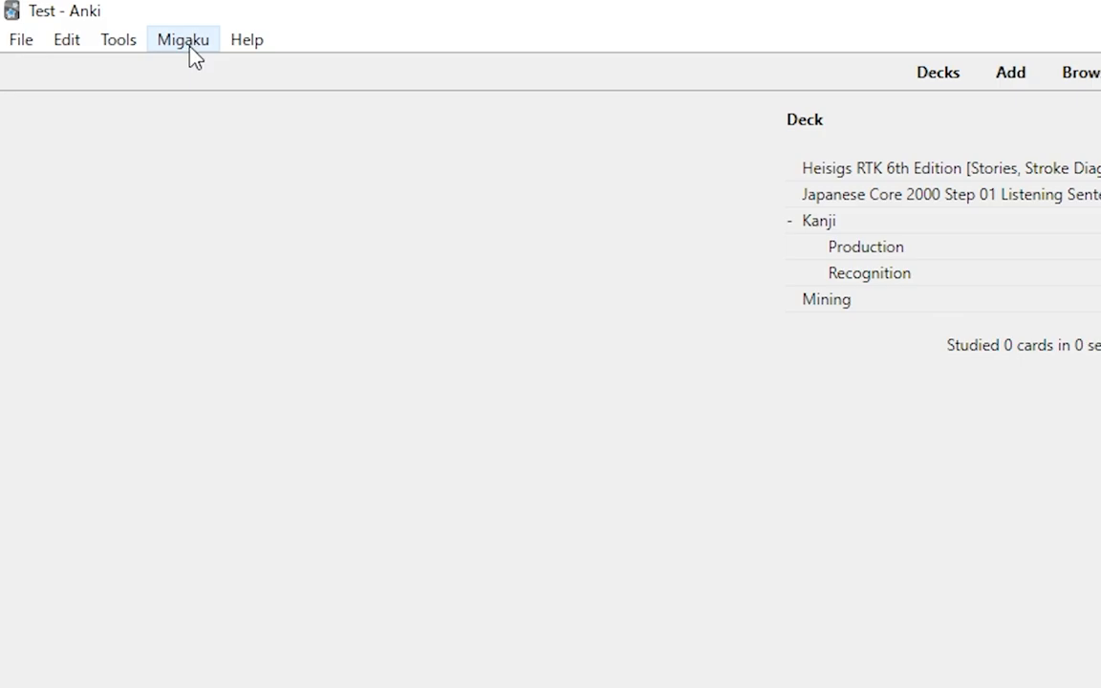
# Step: In the Kanji recognition settings, add an existing-card entry for all decks with the note type Heisigs RTK 6th Best
pyautogui.click(191, 52)
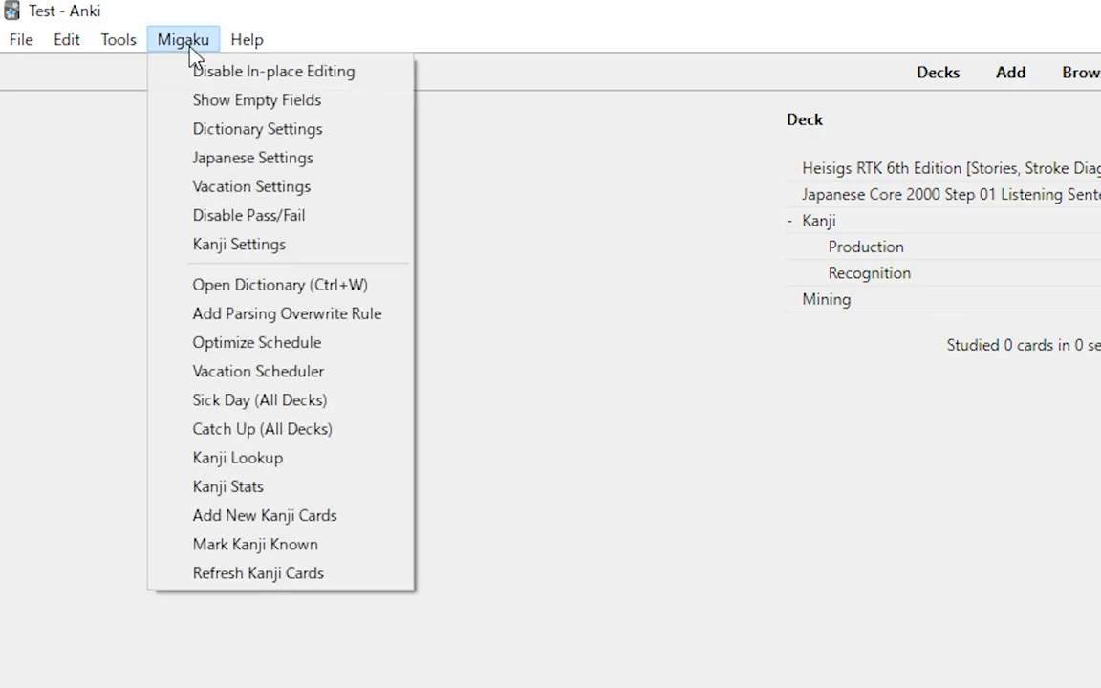
pyautogui.click(289, 262)
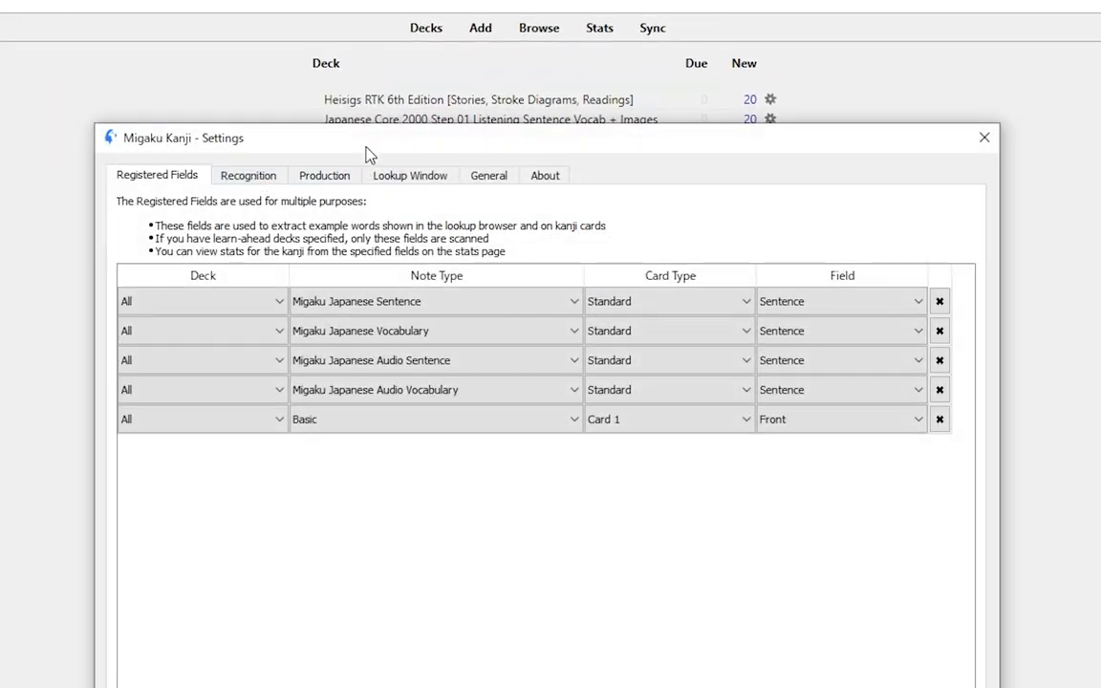
pyautogui.moveTo(368, 152); pyautogui.dragTo(373, 27)
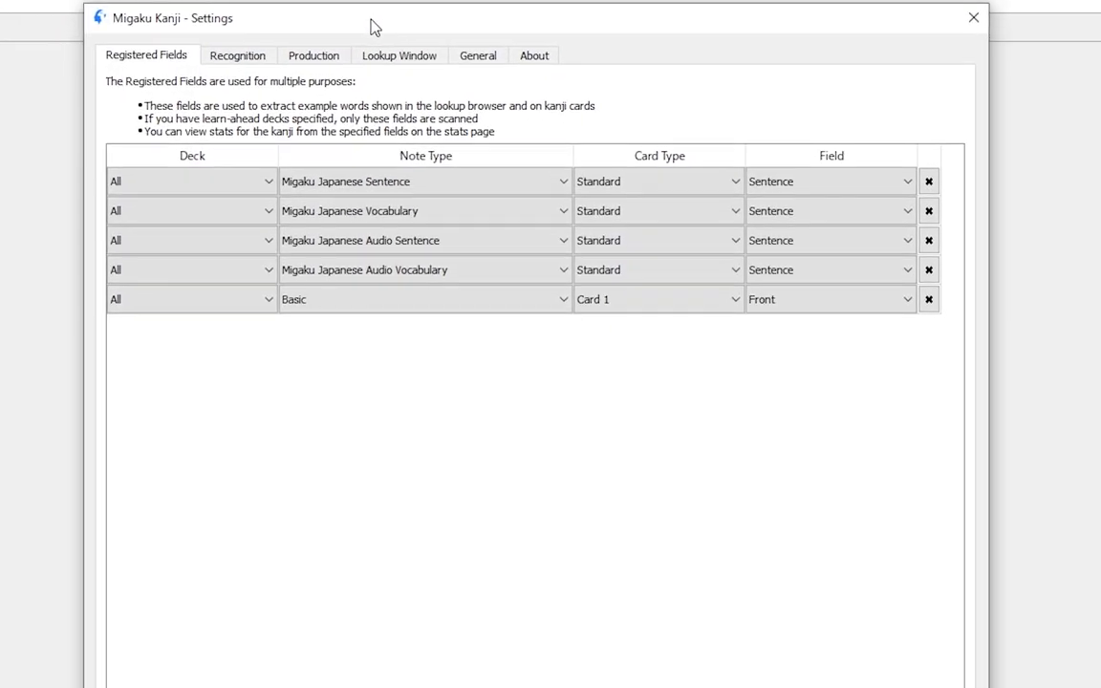
pyautogui.click(234, 57)
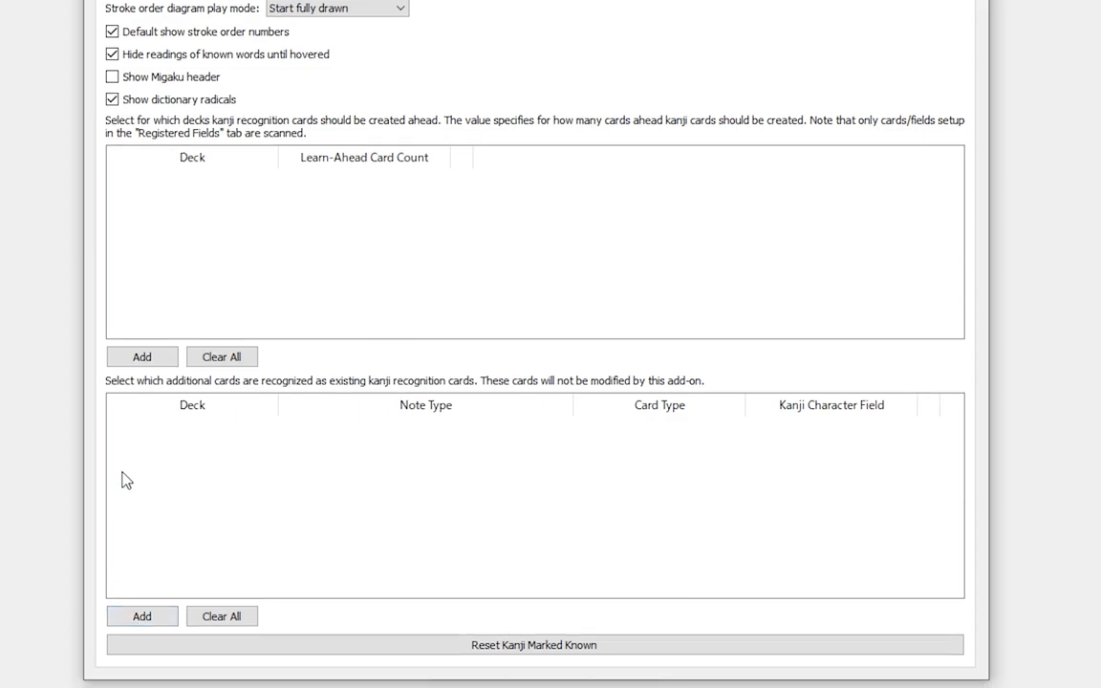
pyautogui.click(140, 617)
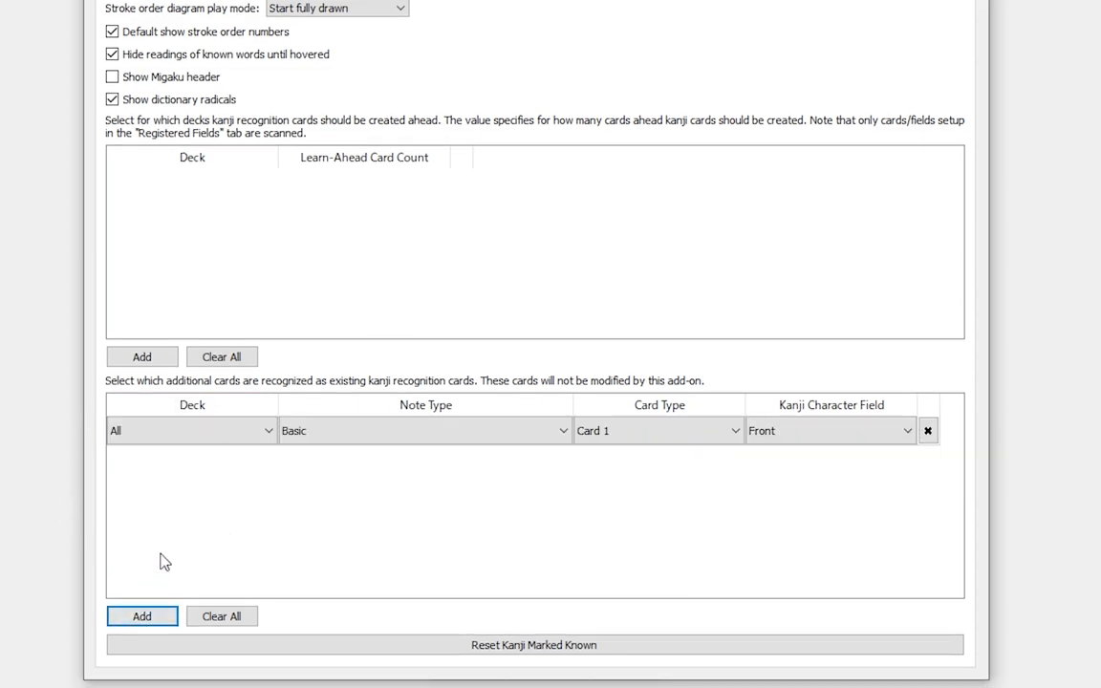
pyautogui.click(442, 432)
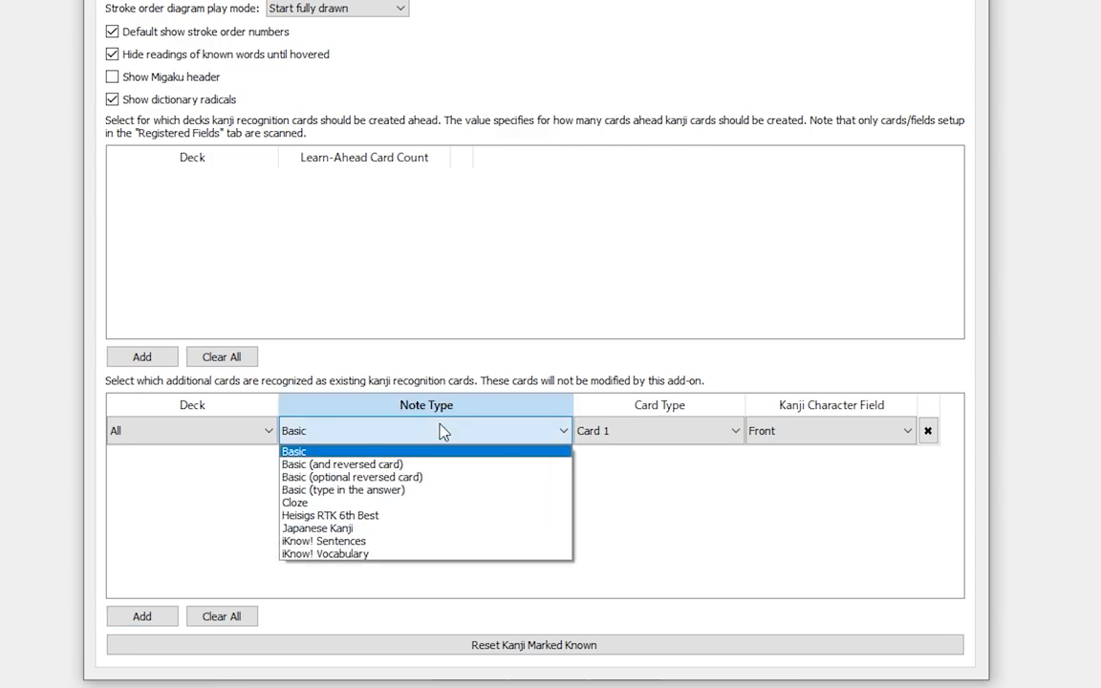
pyautogui.click(418, 518)
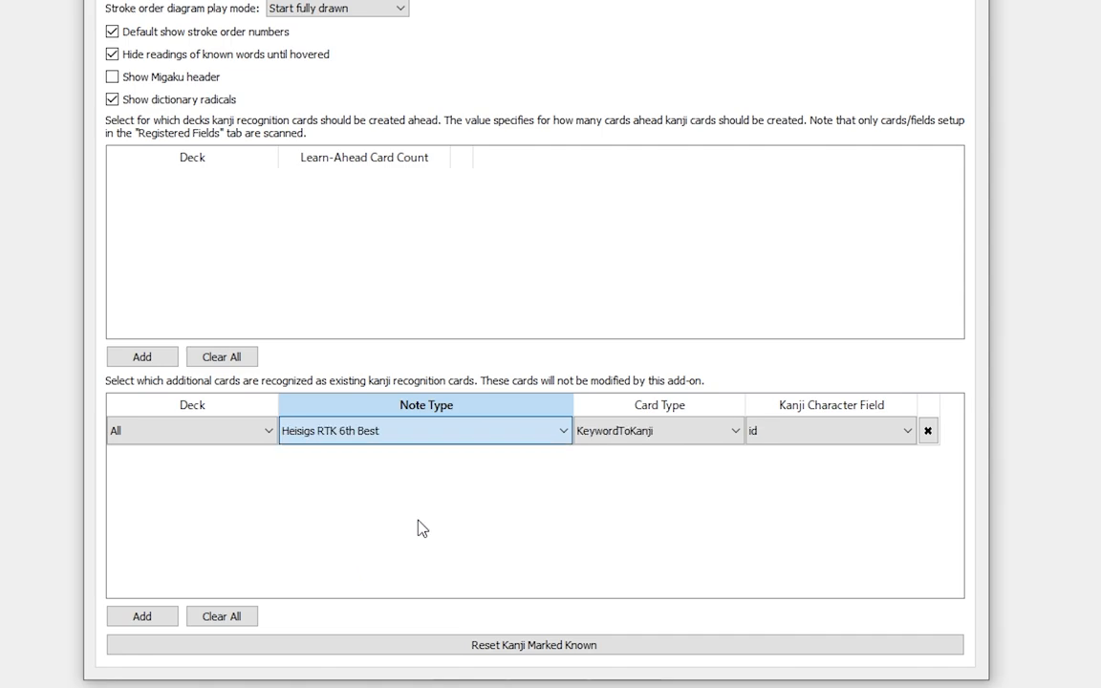
# Step: Keep the entry's card type as KeywordToKanji, set its kanji character field to kanji, and close the settings
pyautogui.click(696, 444)
pyautogui.click(697, 449)
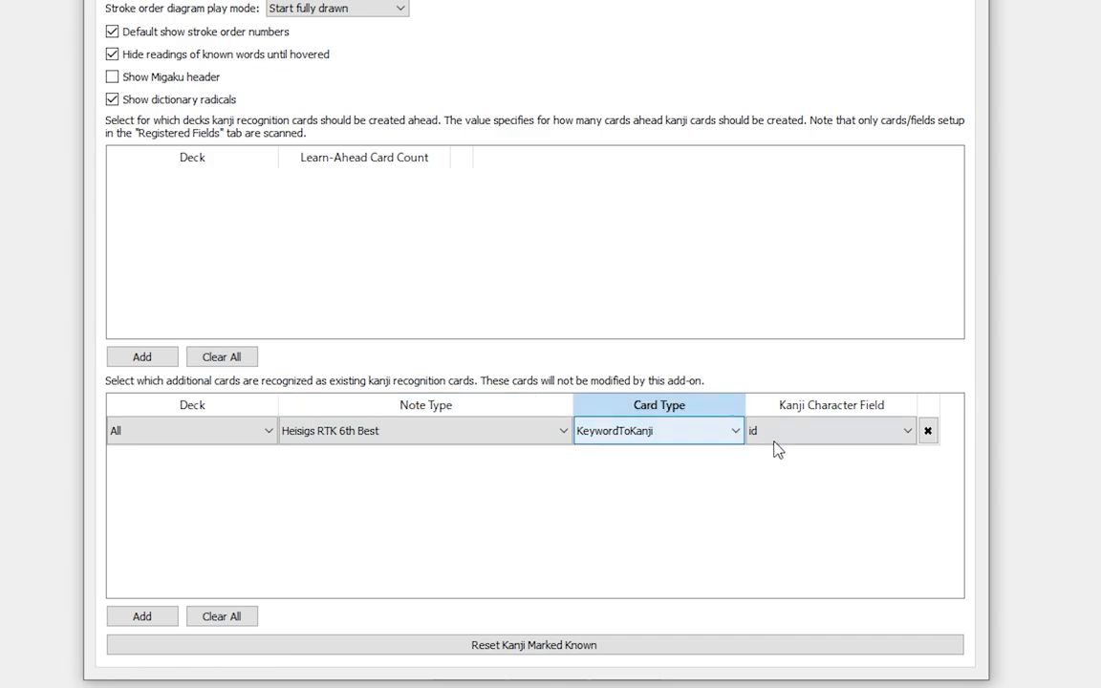
pyautogui.click(851, 436)
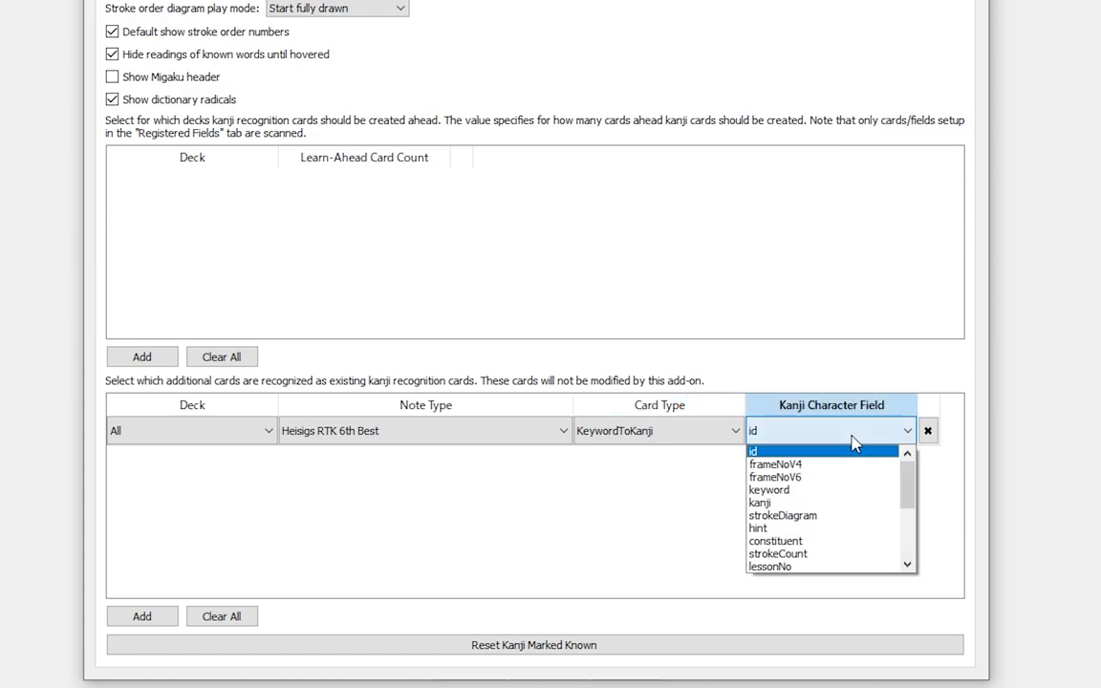
pyautogui.click(823, 506)
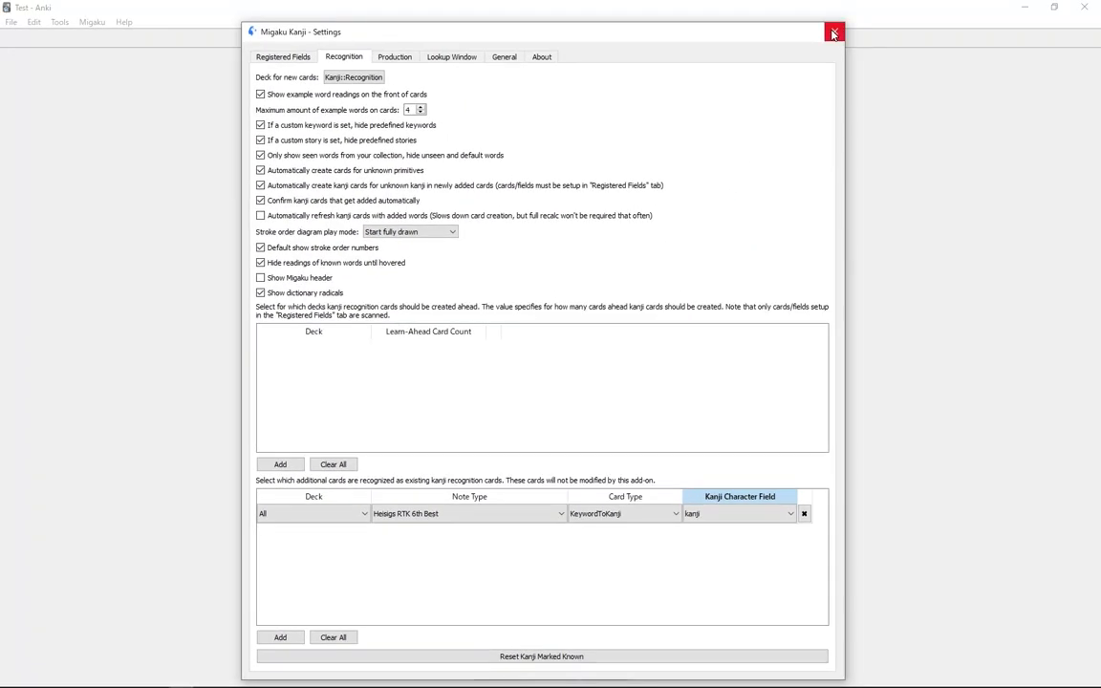
pyautogui.click(832, 34)
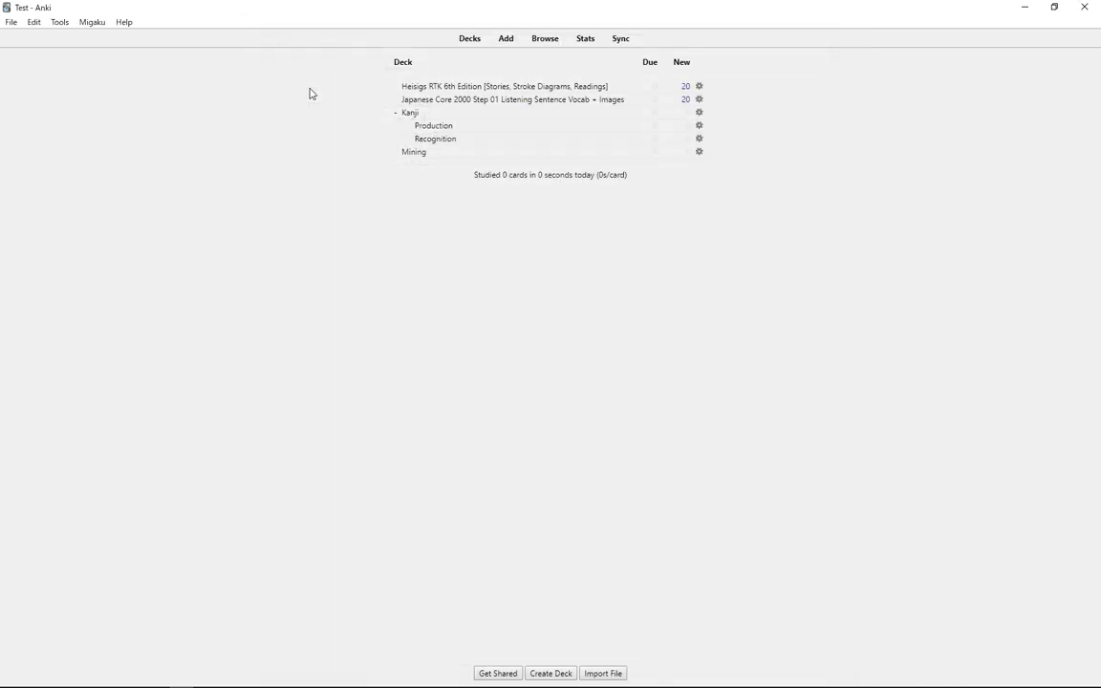
# Step: Check the recognition stats for the JLPT N5 and N4 kanji and consult the stats information
pyautogui.click(96, 23)
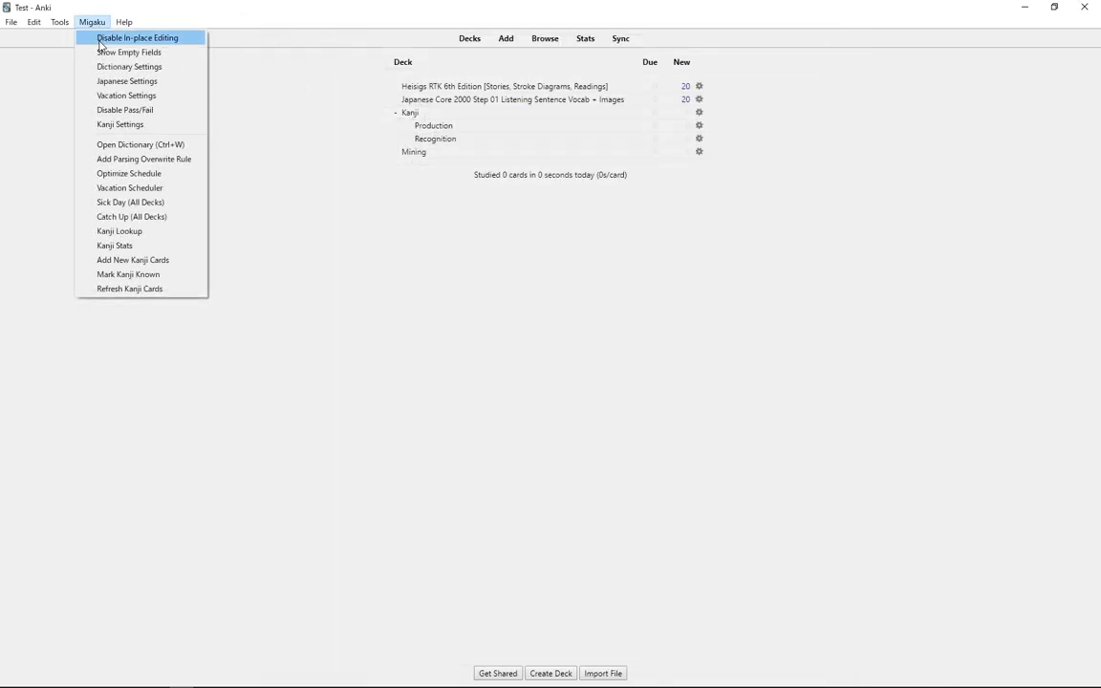
pyautogui.click(136, 247)
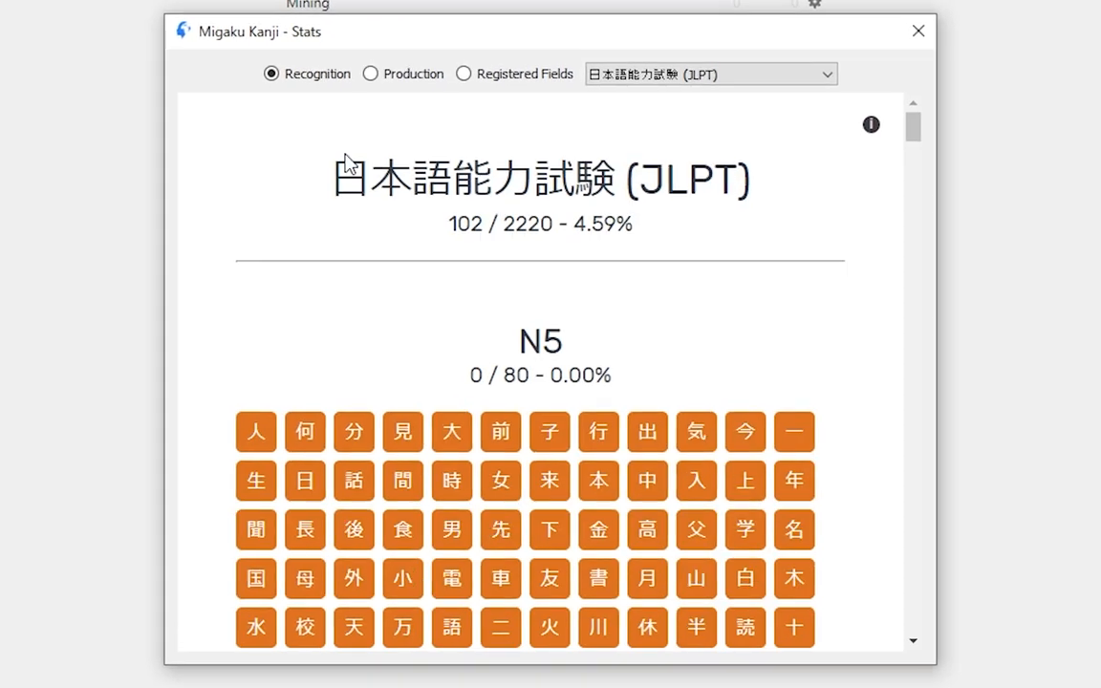
pyautogui.scroll(-6, 430, 386)
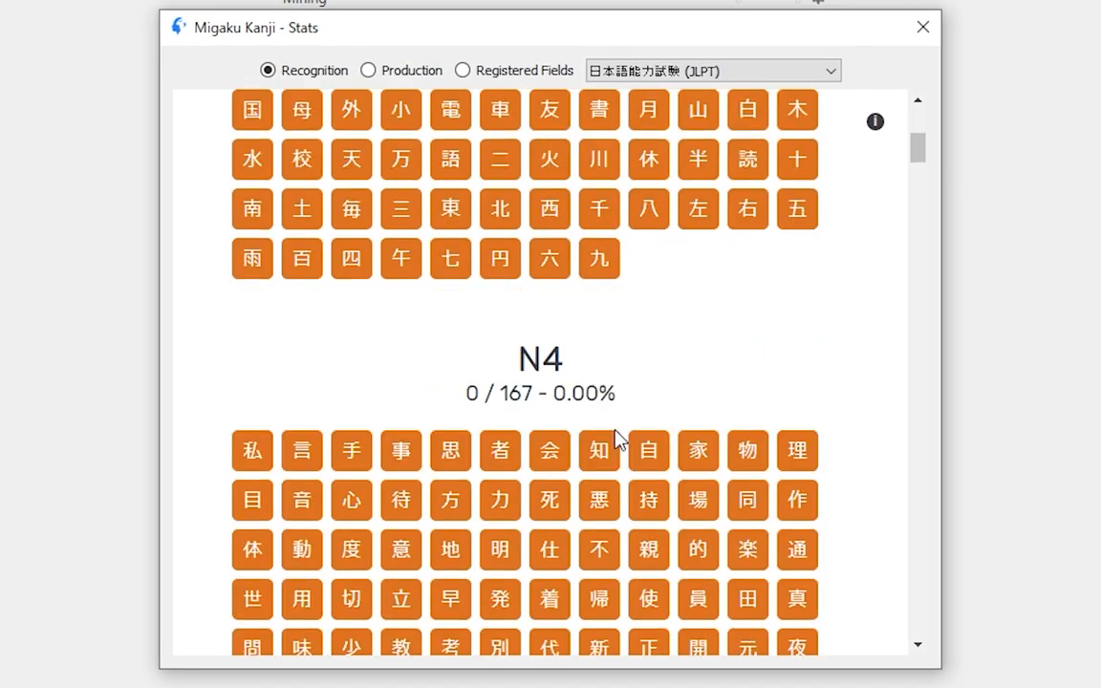
pyautogui.scroll(-4, 616, 439)
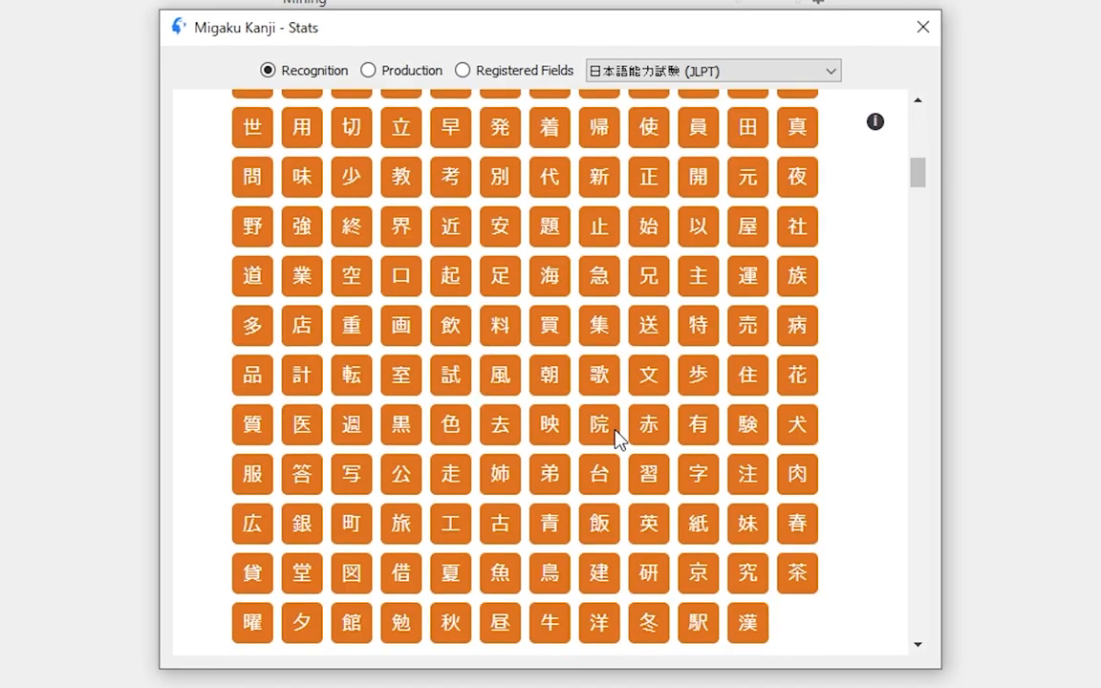
pyautogui.scroll(7, 616, 439)
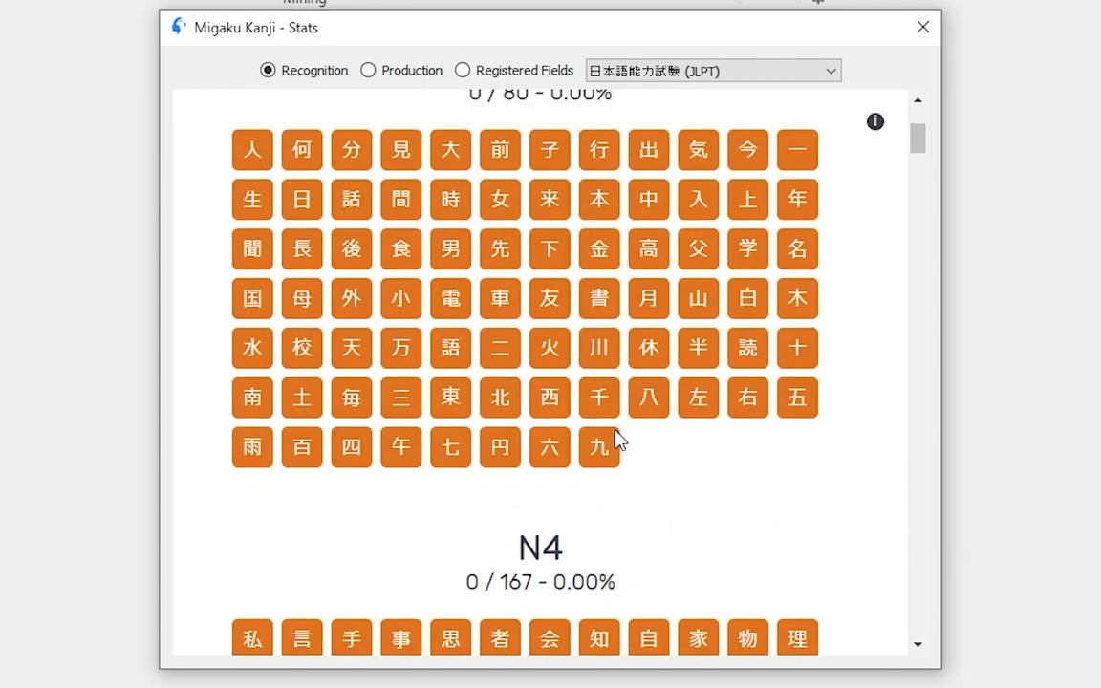
pyautogui.click(873, 122)
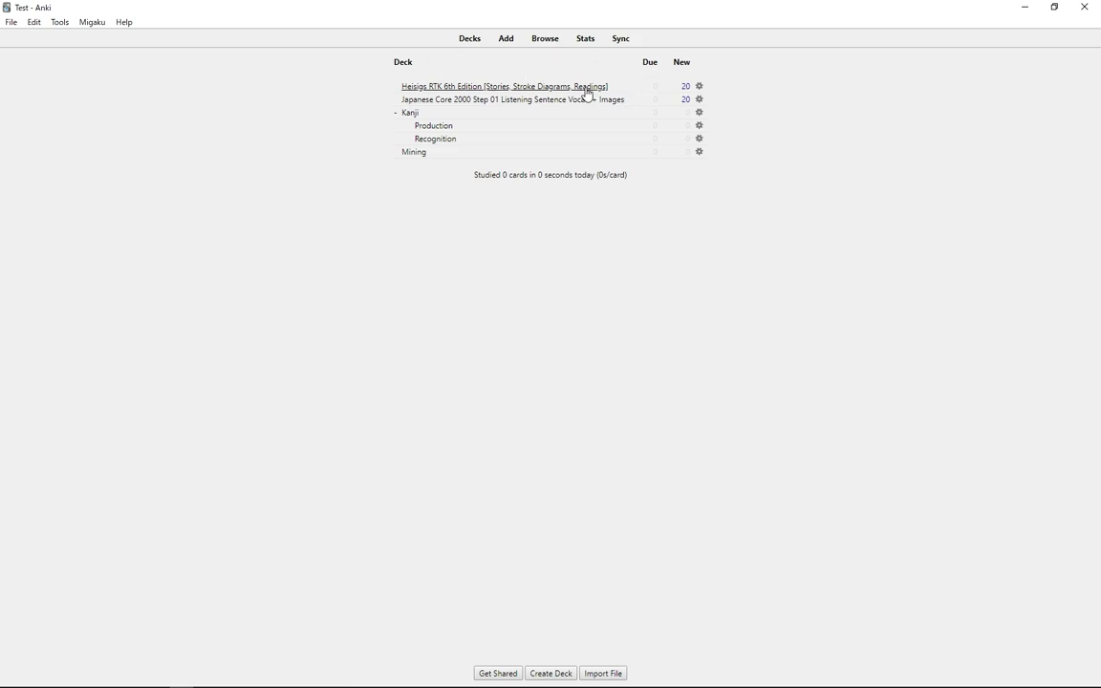
# Step: Start studying the Heisigs RTK 6th Edition deck, reveal the first card, and return to the deck list without grading it
pyautogui.click(487, 88)
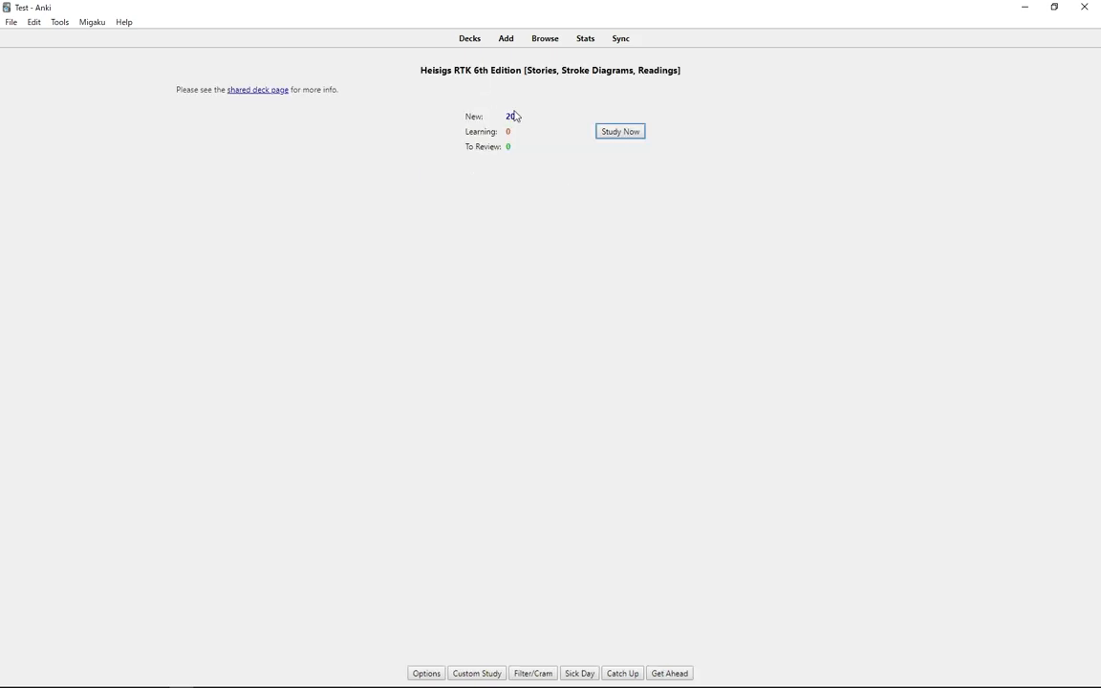
pyautogui.click(617, 133)
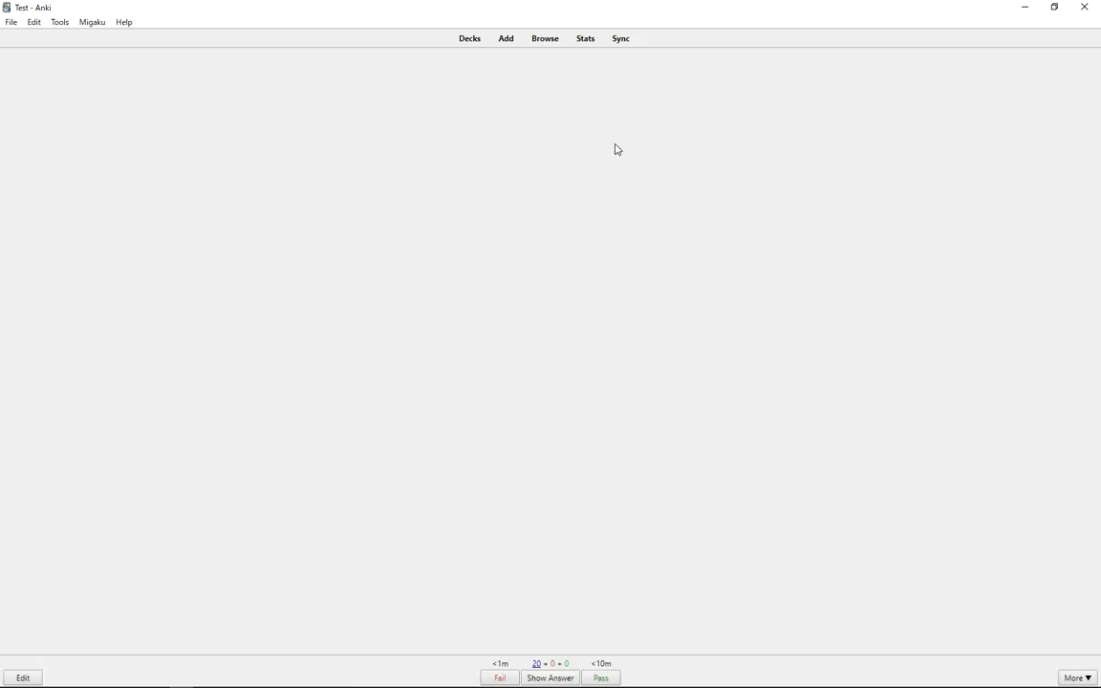
pyautogui.press('space')
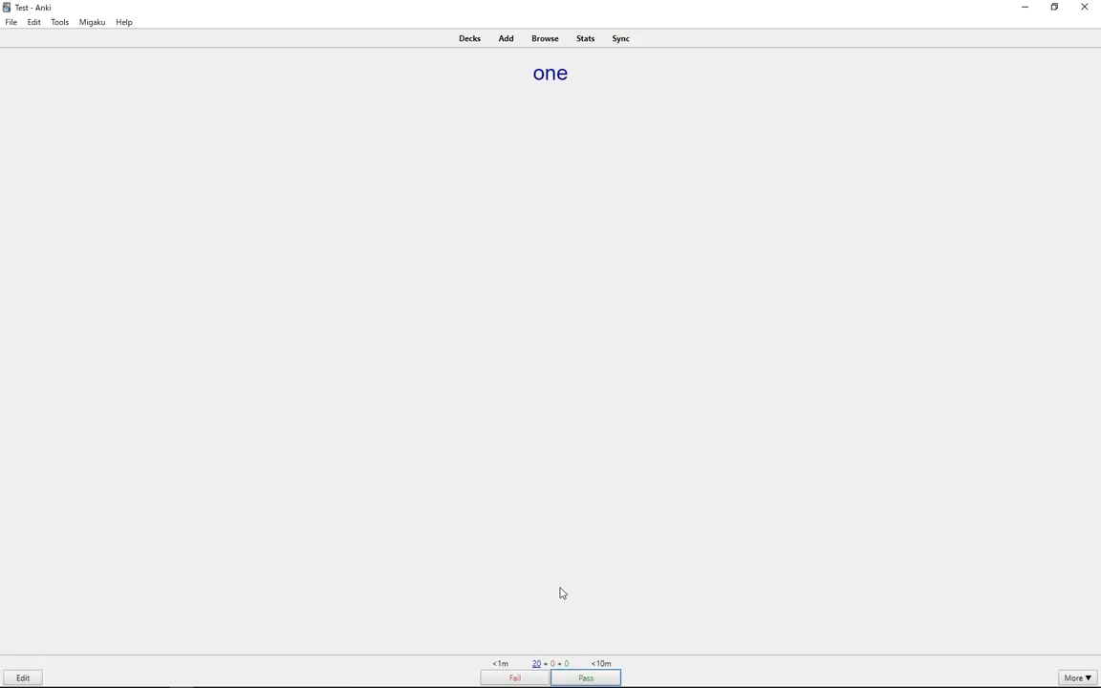
pyautogui.click(472, 39)
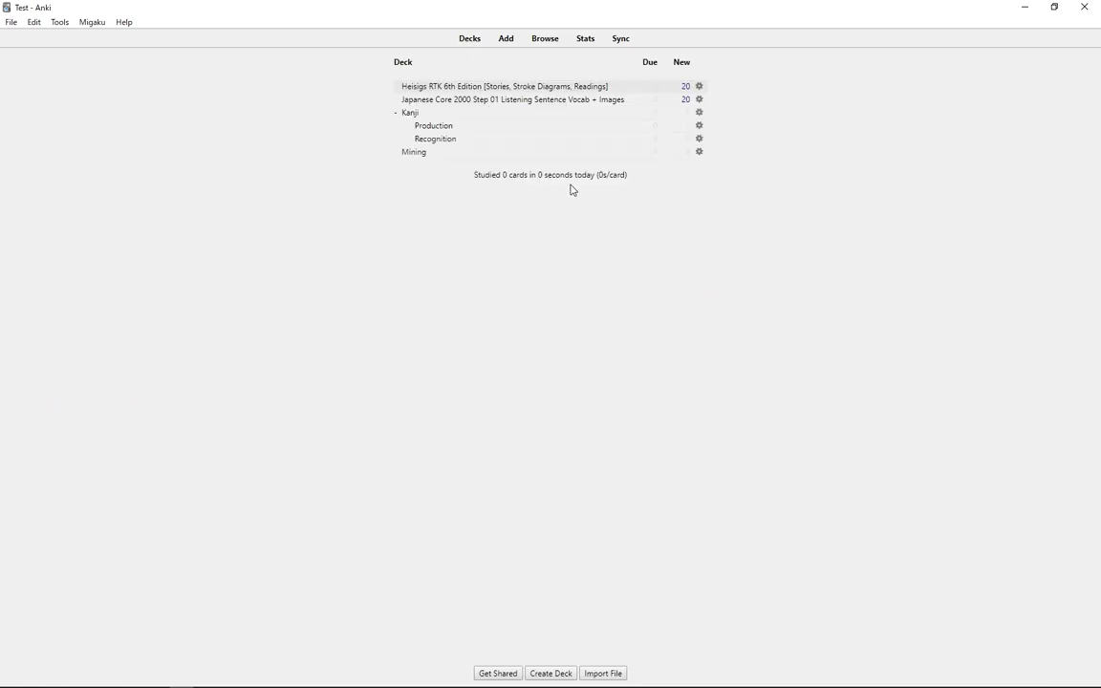
# Step: Select all cards of the Heisigs RTK 6th Edition deck in the card browser and start converting their notes to Migaku kanji cards
pyautogui.click(541, 42)
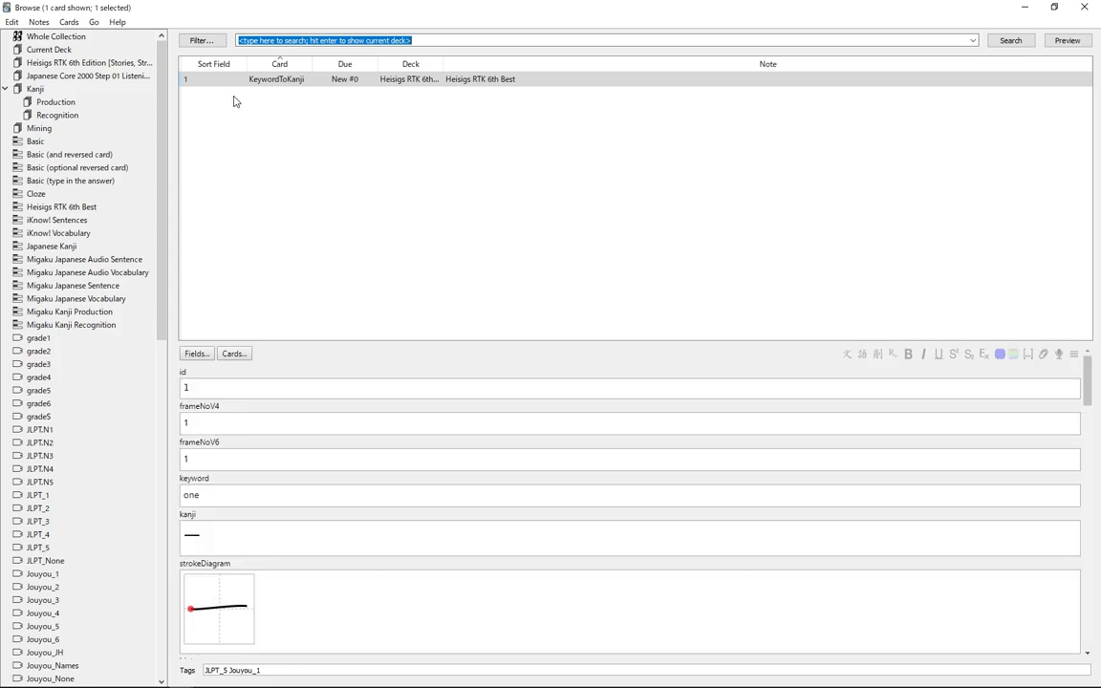
pyautogui.click(73, 61)
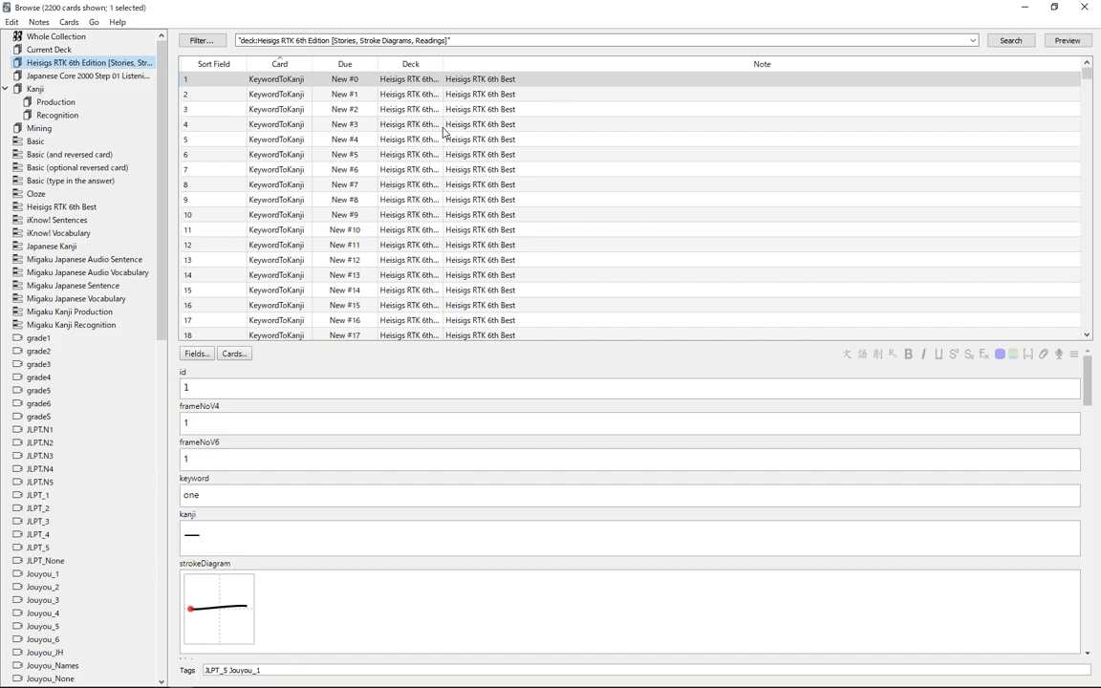
pyautogui.hotkey('ctrl', 'alt', 'a')
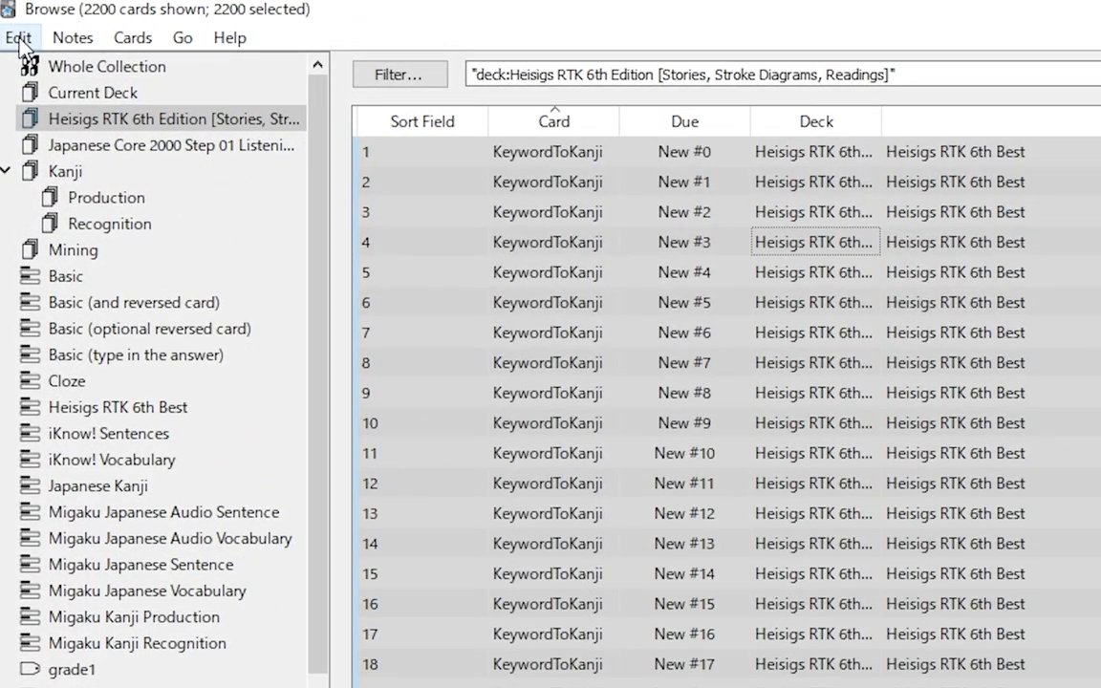
pyautogui.click(20, 39)
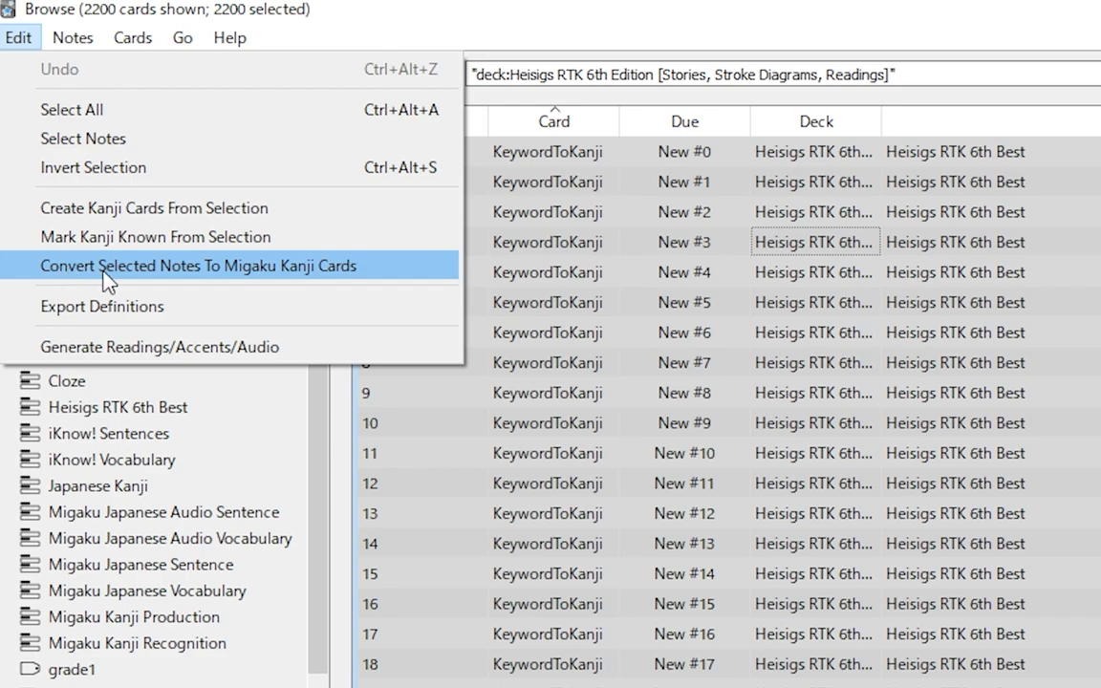
pyautogui.click(265, 275)
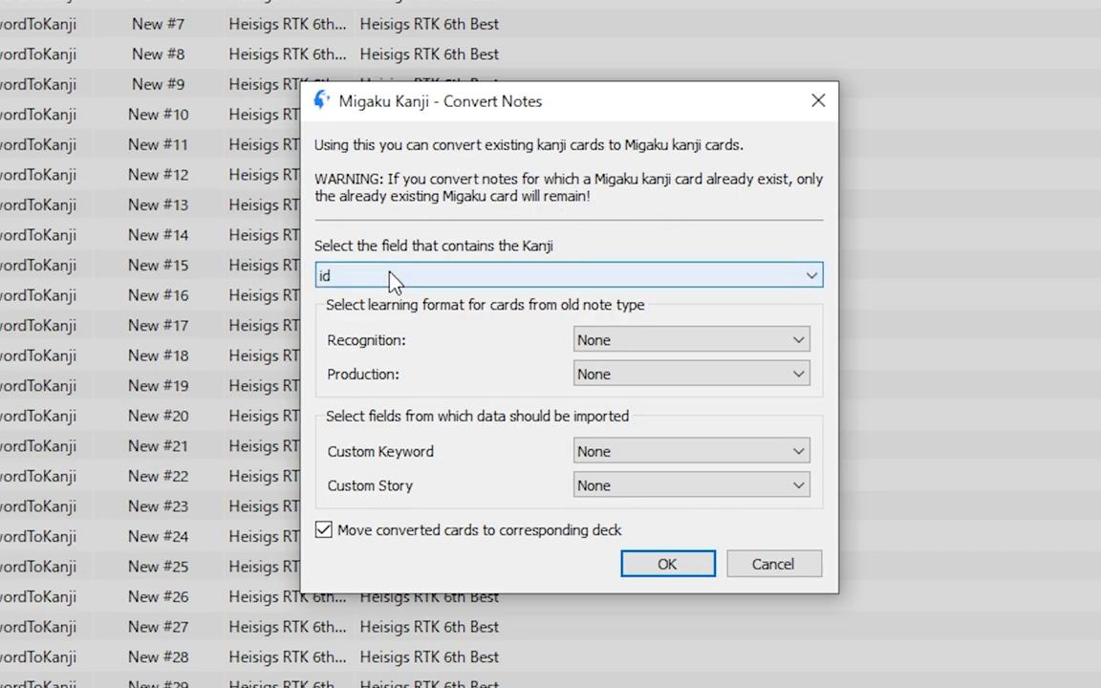
# Step: Convert the selected notes with kanji as the kanji field and KeywordToKanji as the recognition format, leaving the other options at their defaults
pyautogui.click(540, 280)
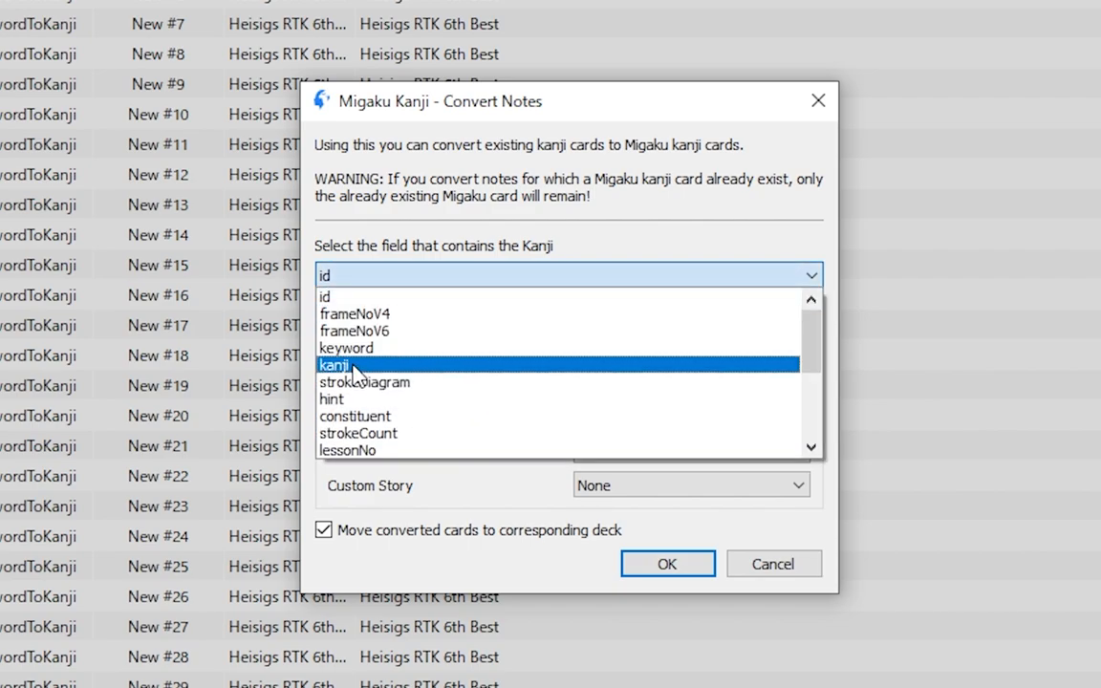
pyautogui.click(417, 369)
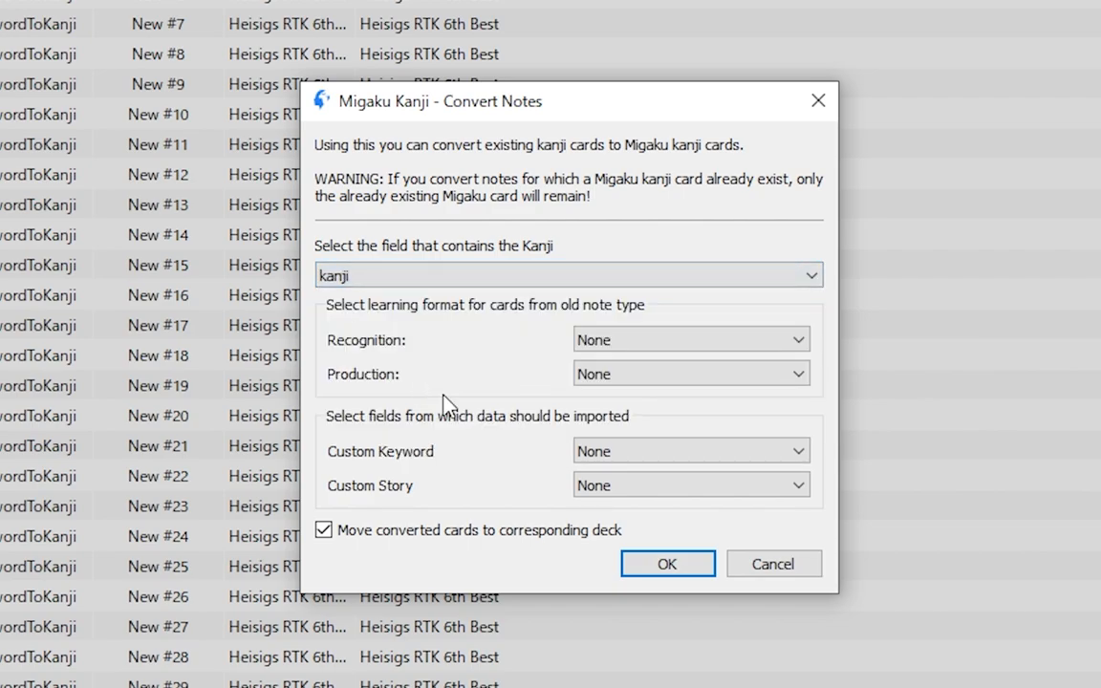
pyautogui.click(685, 353)
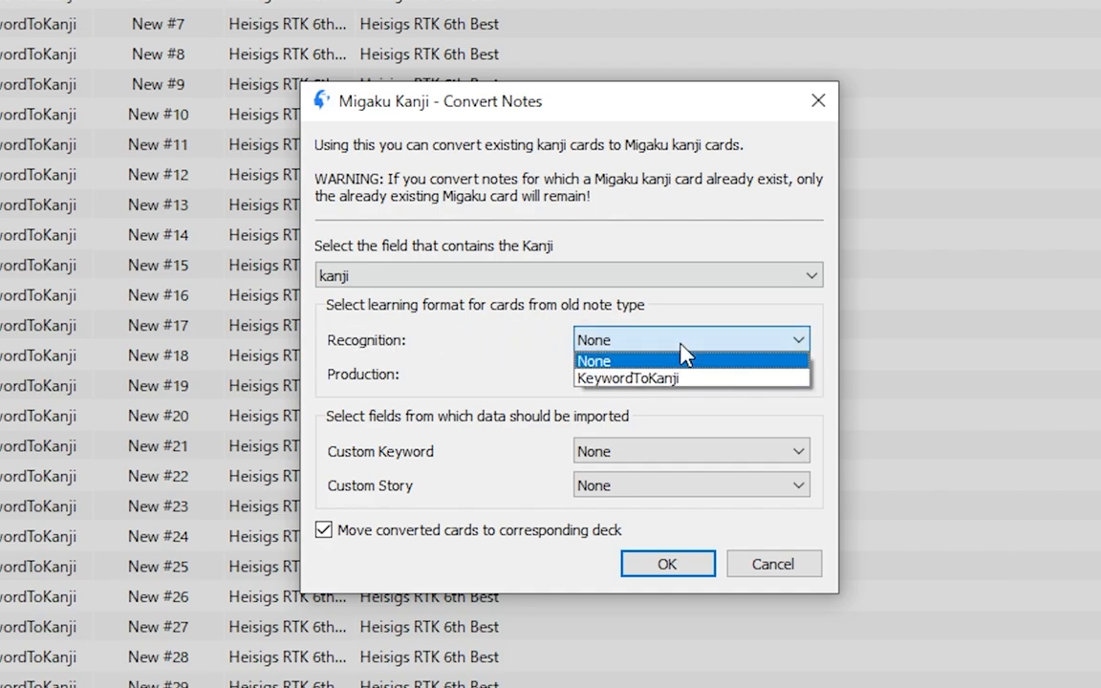
pyautogui.click(678, 380)
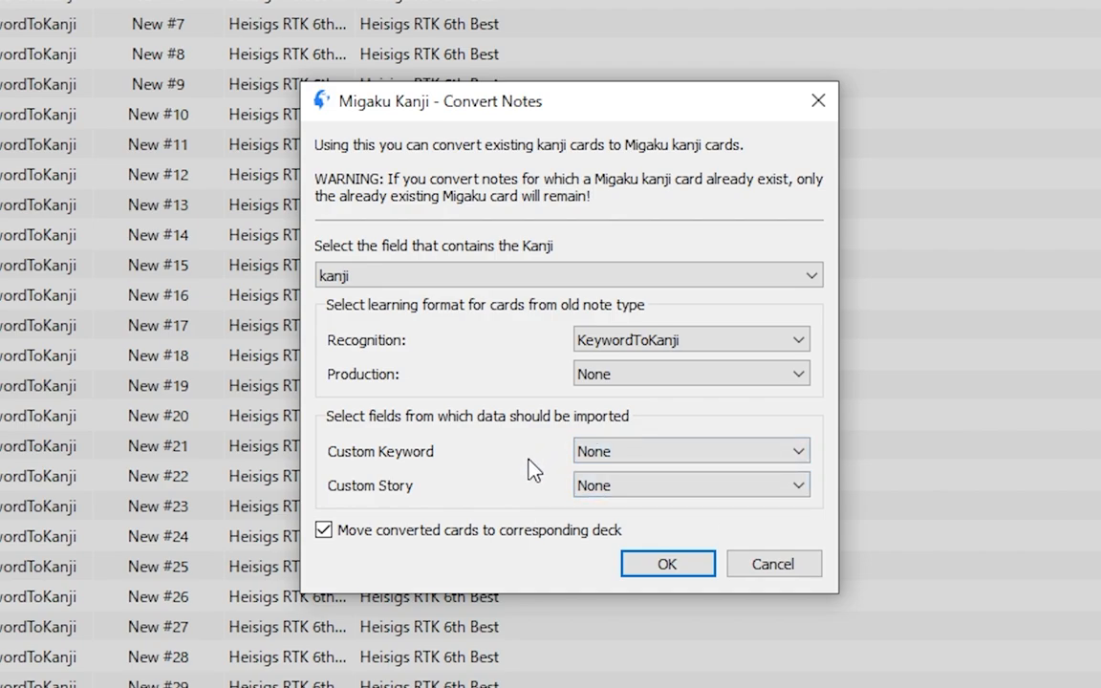
pyautogui.click(687, 566)
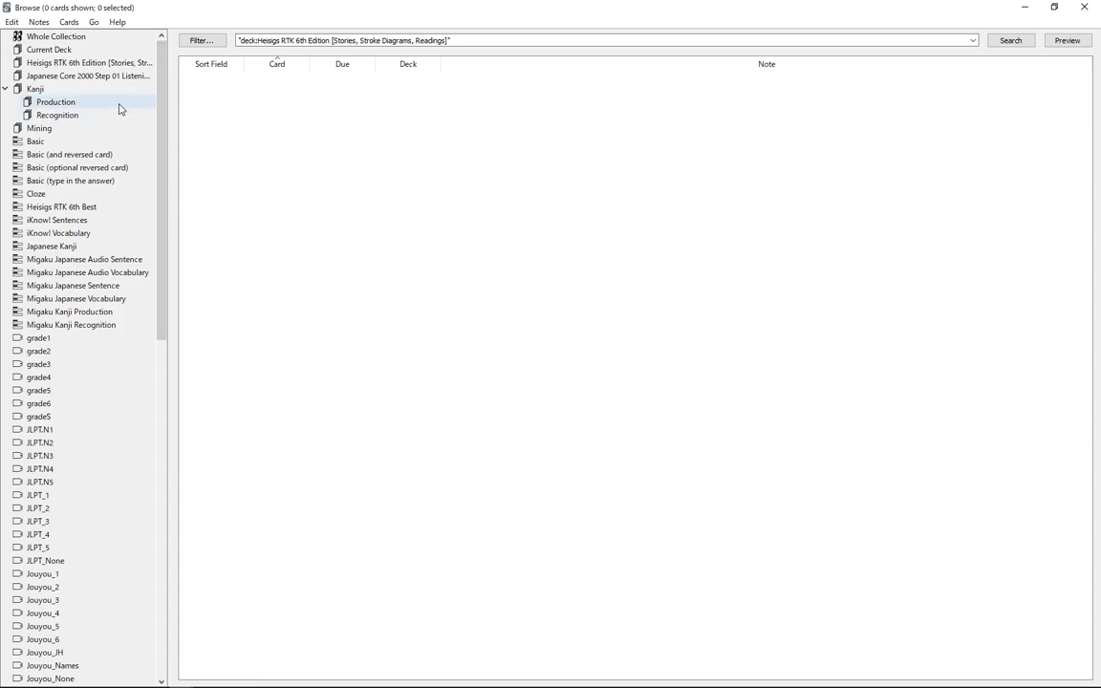
# Step: Preview the front and back of the 一 card in the Kanji Recognition deck, and close the preview and the card browser
pyautogui.click(72, 116)
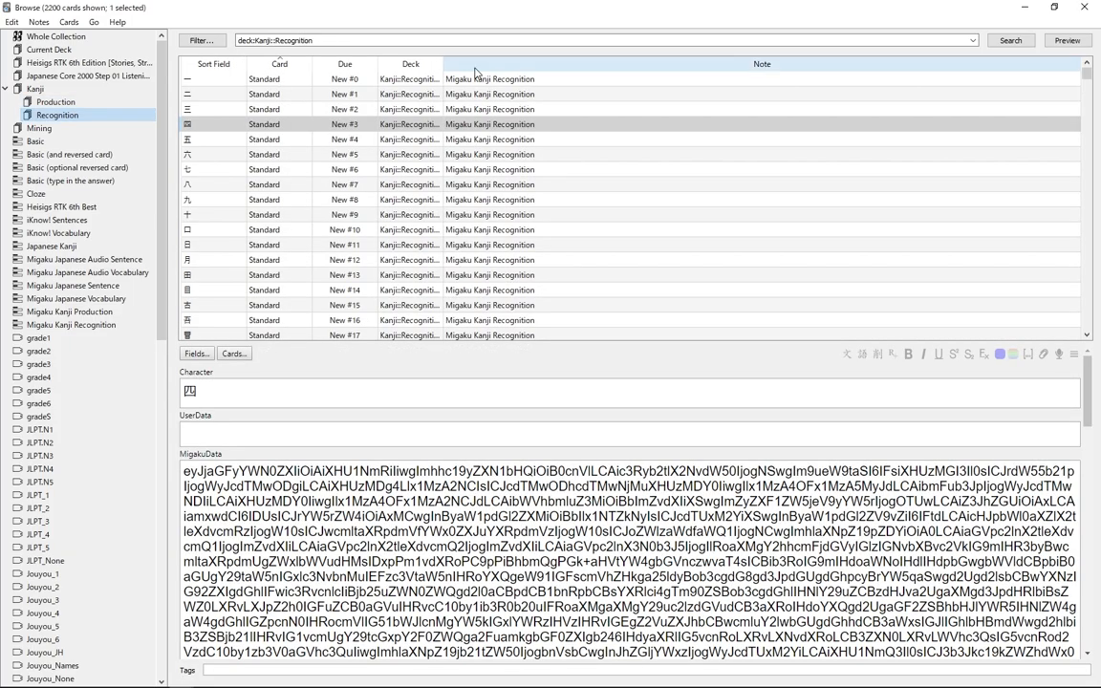
pyautogui.click(1067, 40)
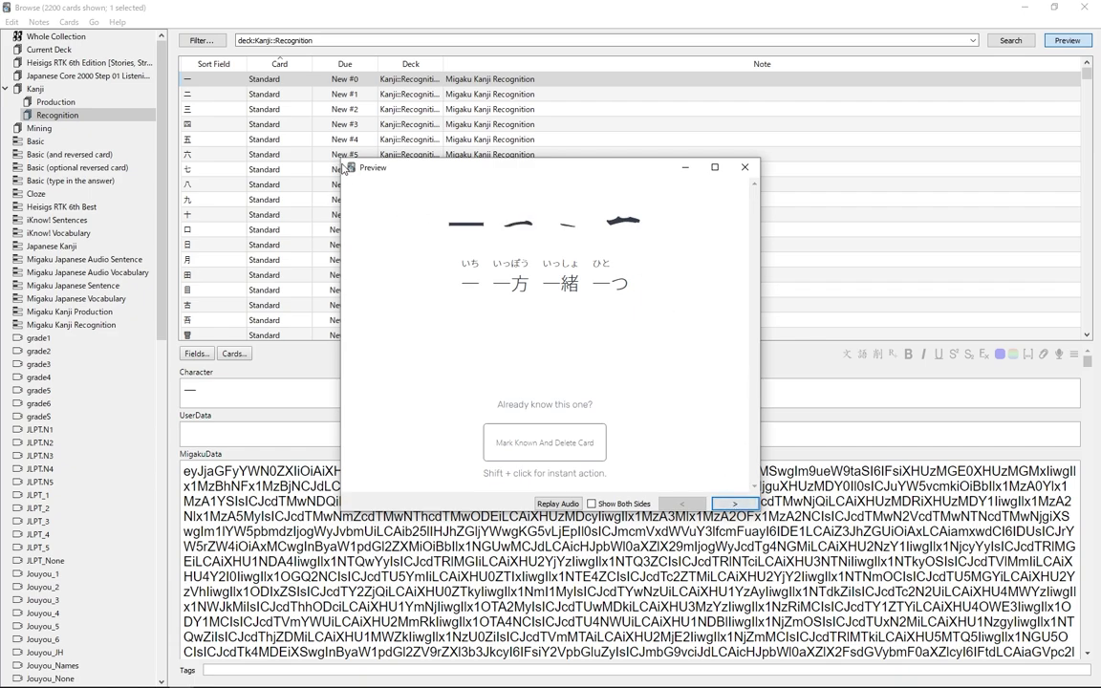
pyautogui.moveTo(341, 158); pyautogui.dragTo(118, 32)
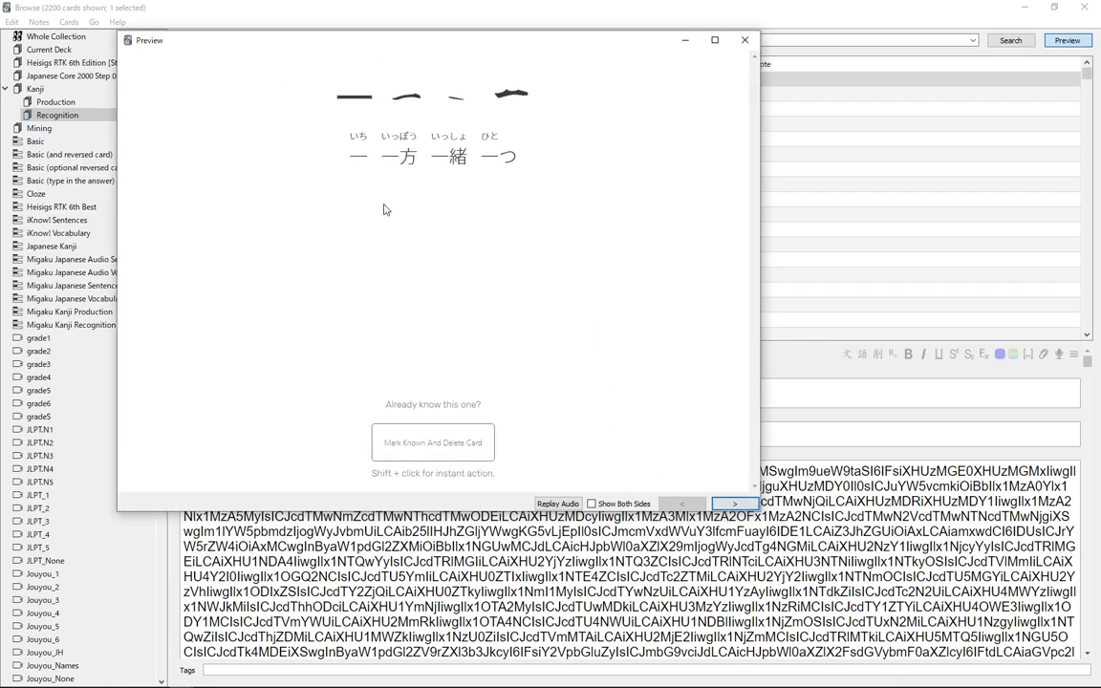
pyautogui.click(732, 502)
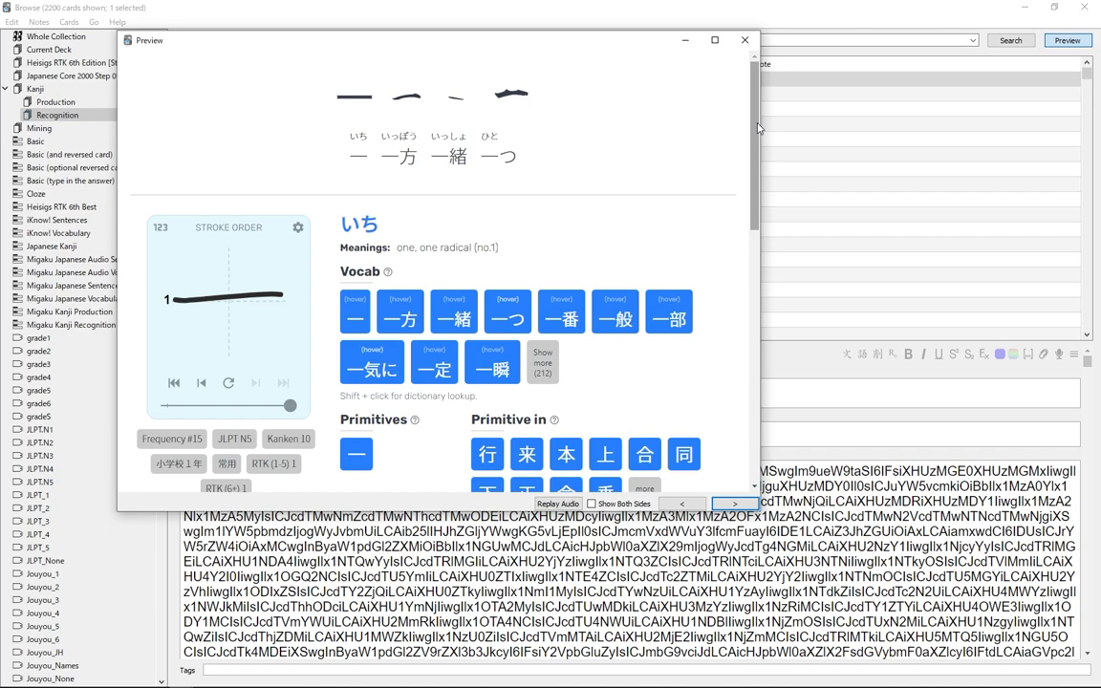
pyautogui.moveTo(757, 127); pyautogui.dragTo(762, 392)
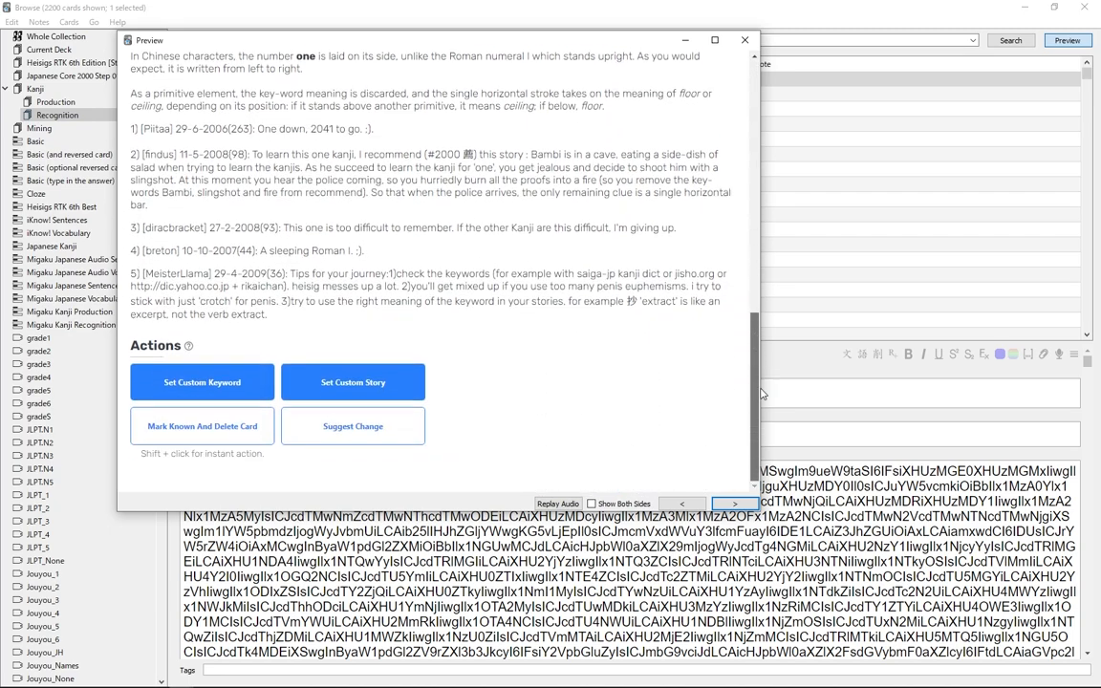
pyautogui.scroll(8, 684, 353)
pyautogui.click(745, 39)
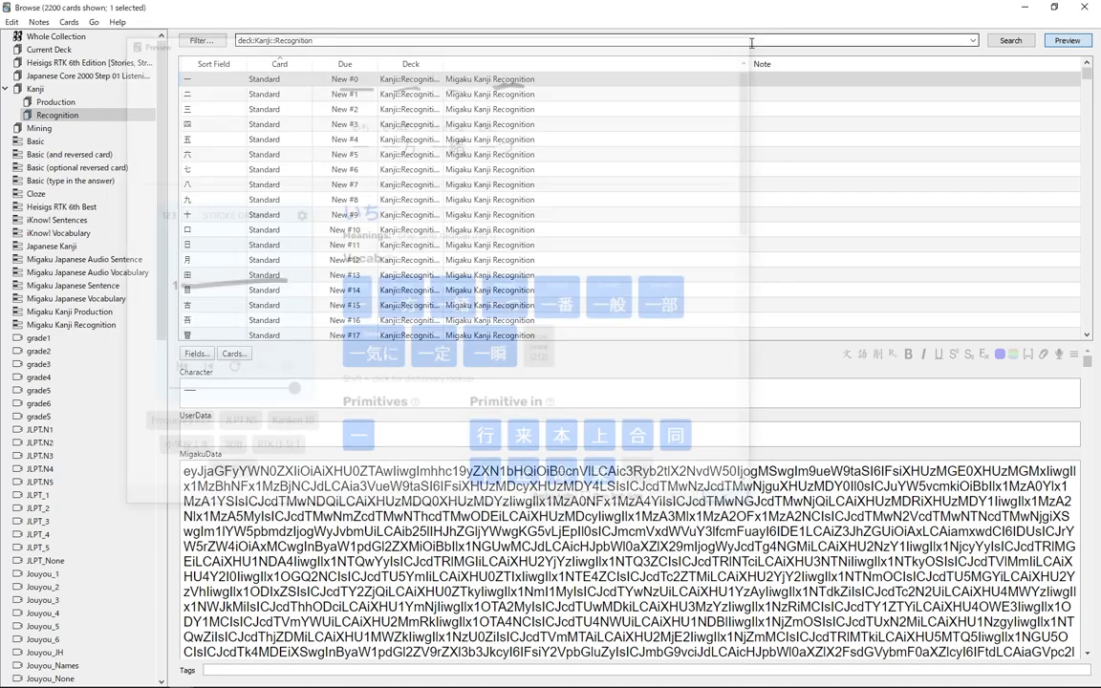
pyautogui.click(1083, 8)
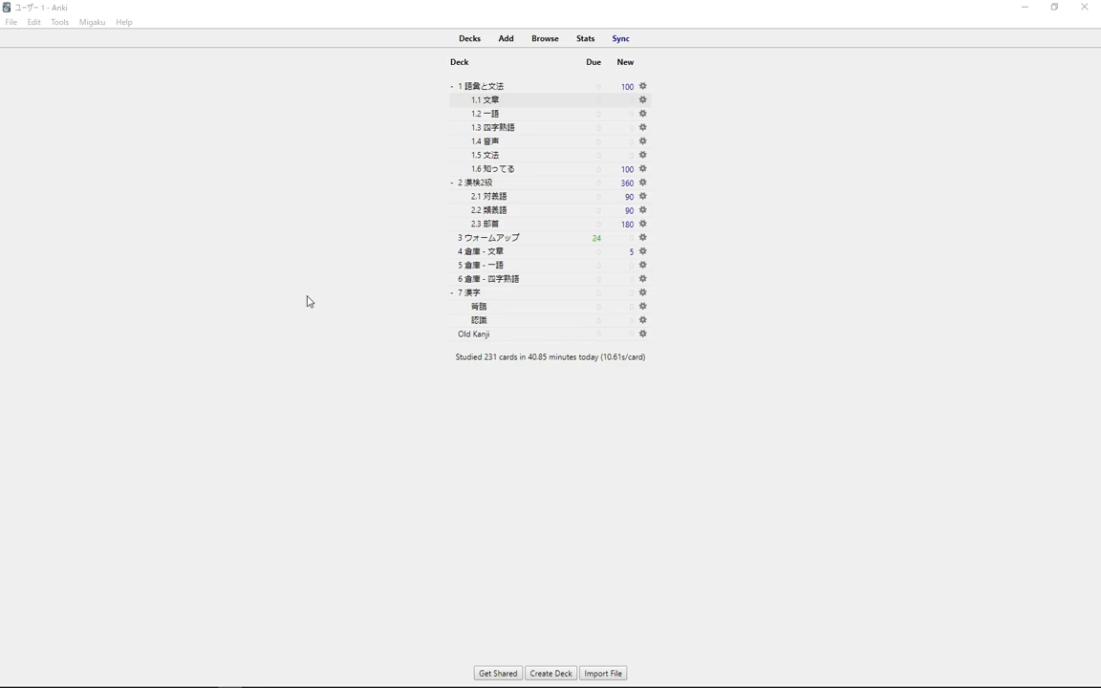
# Step: Open the Migaku kanji stats, examine the Production progress by JLPT level, and check the available kanji groupings
pyautogui.click(92, 21)
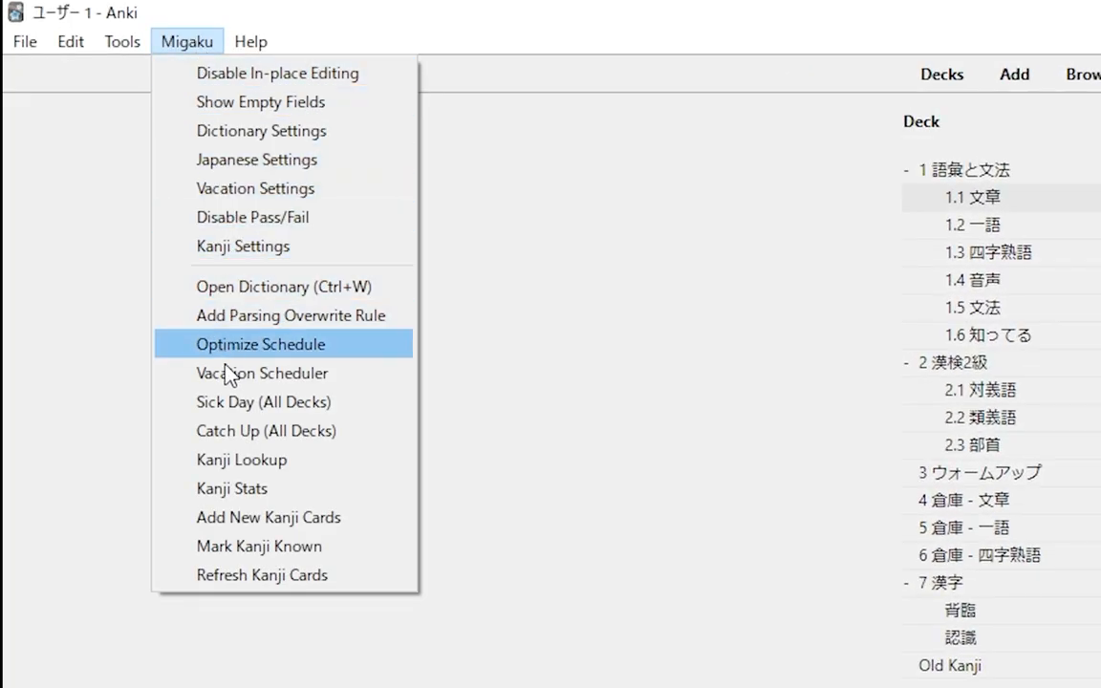
pyautogui.click(238, 486)
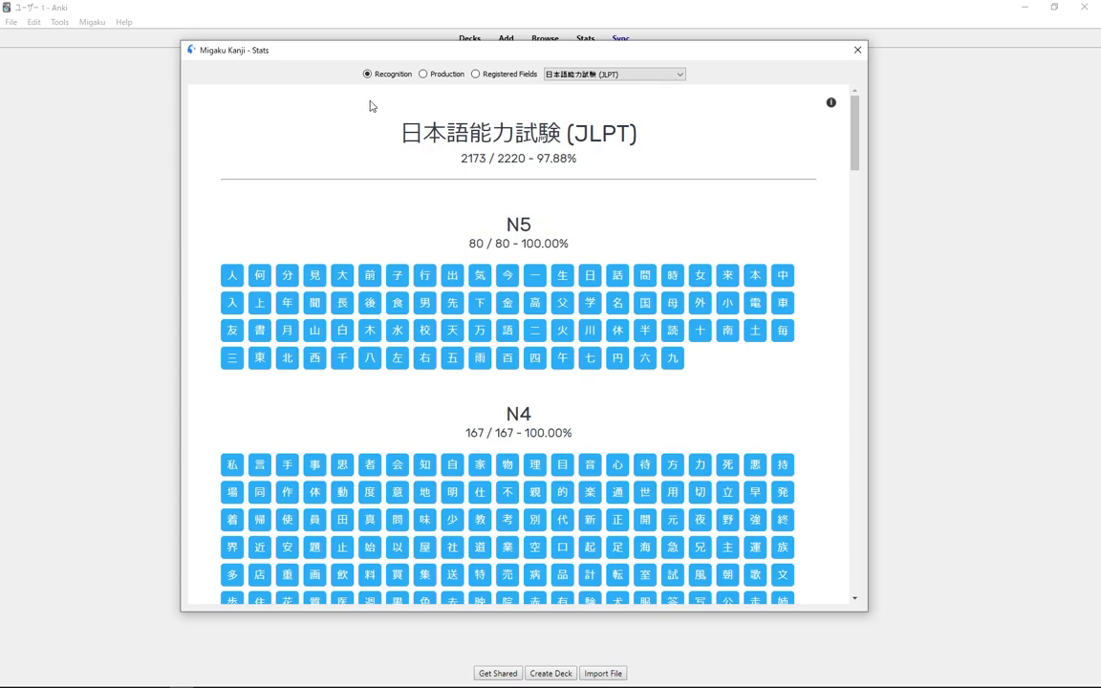
pyautogui.moveTo(853, 105)
pyautogui.mouseDown()
pyautogui.moveTo(849, 574)
pyautogui.moveTo(854, 105)
pyautogui.mouseUp()
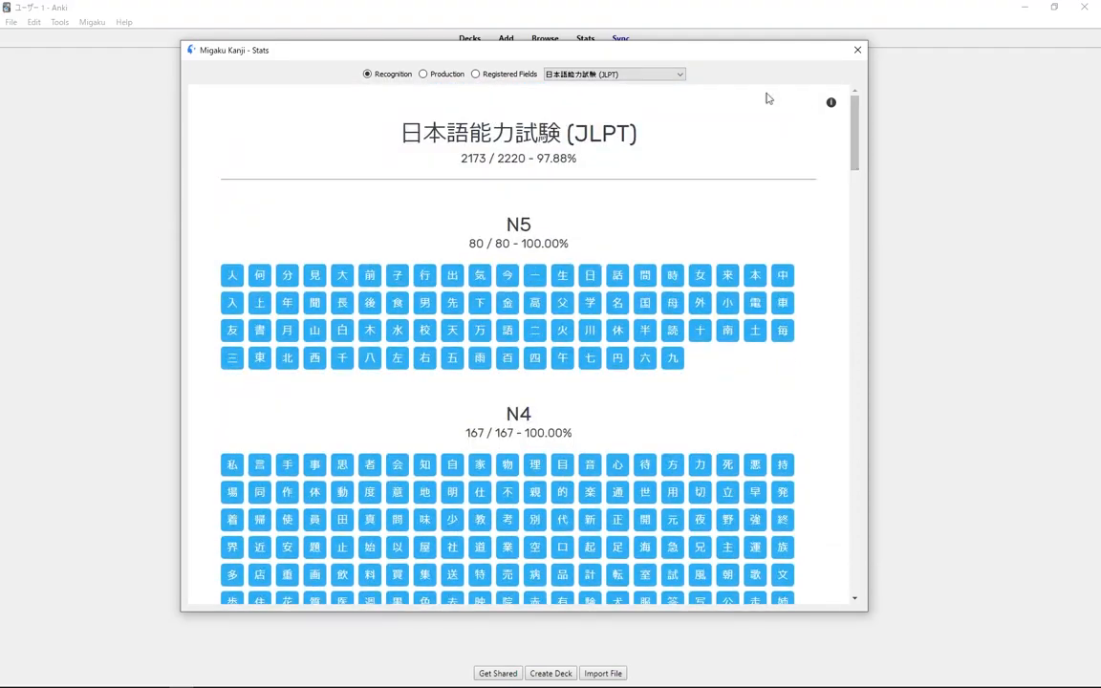
pyautogui.click(422, 73)
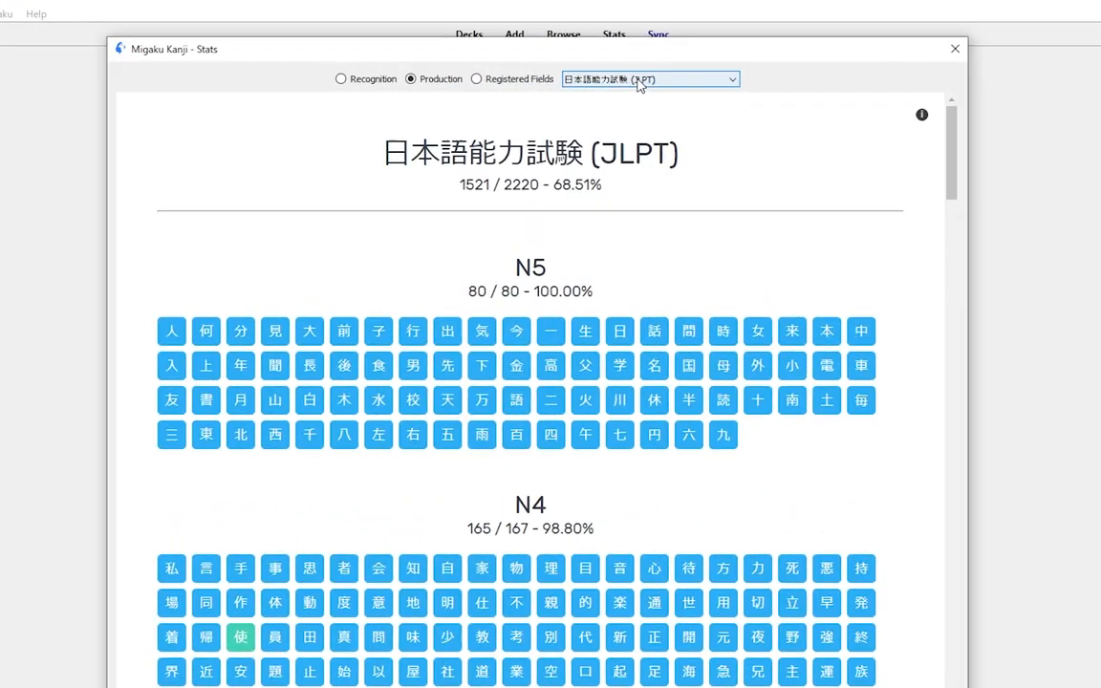
pyautogui.click(617, 76)
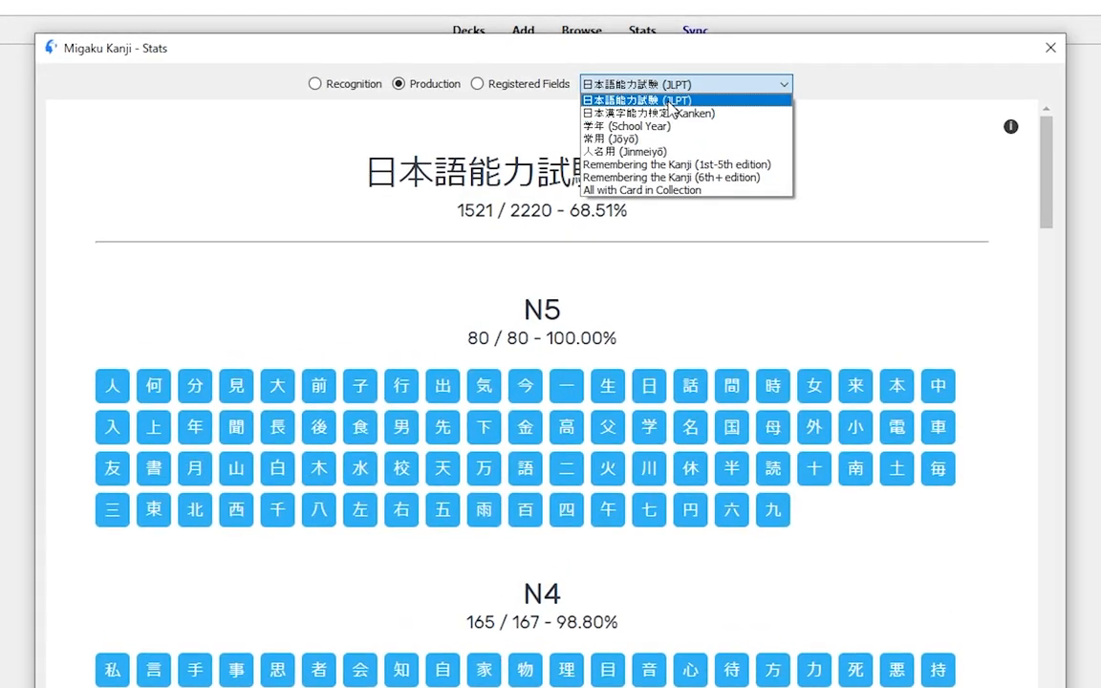
pyautogui.click(673, 108)
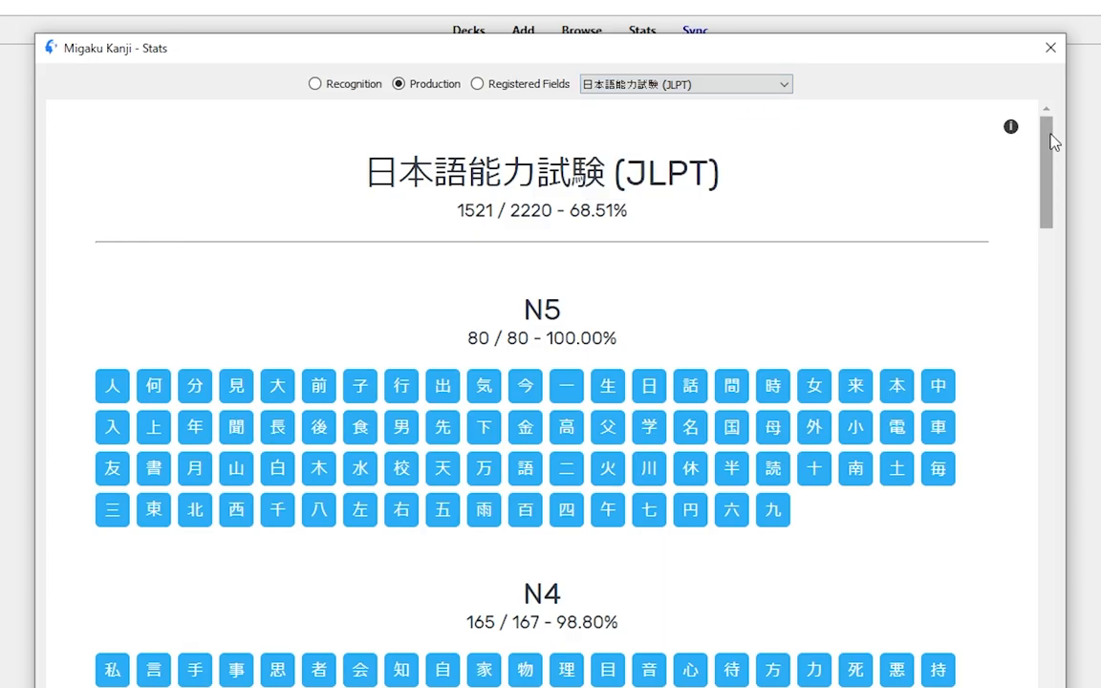
pyautogui.moveTo(1050, 138); pyautogui.dragTo(1068, 168)
pyautogui.click(748, 89)
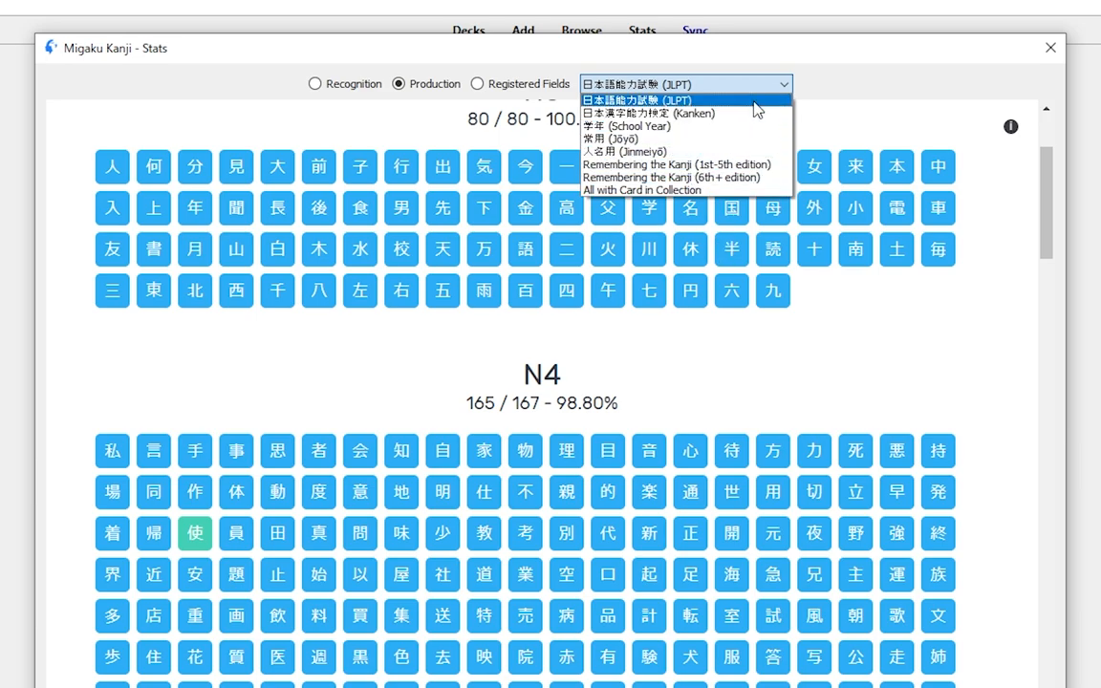
pyautogui.click(675, 84)
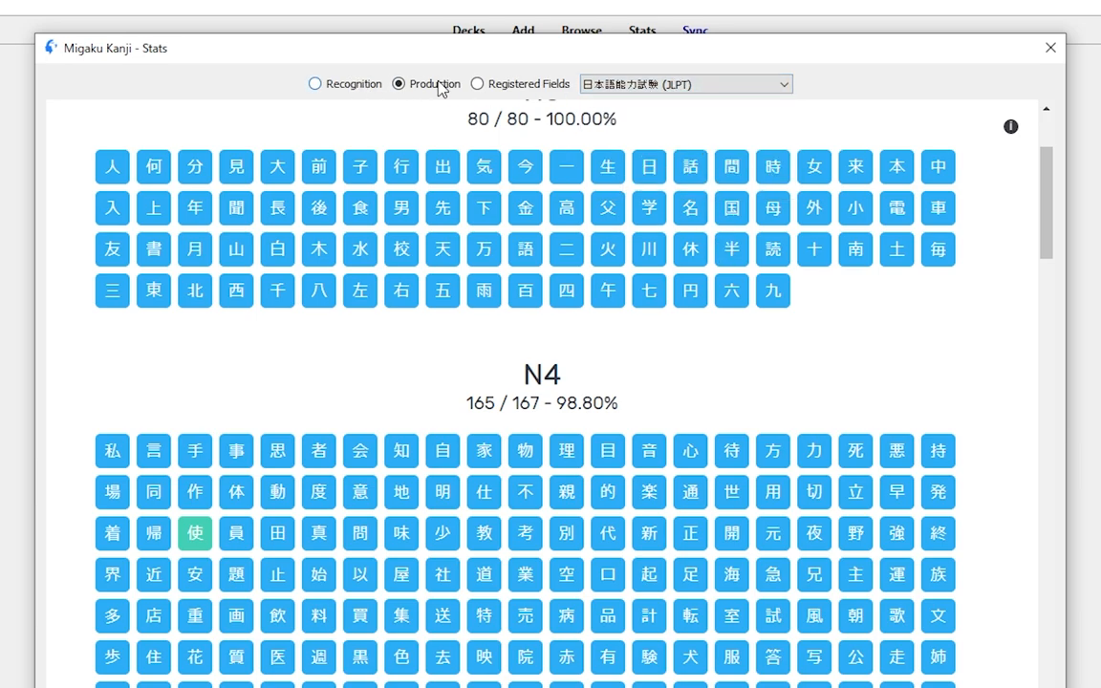
# Step: Show the Recognition stats and examine the colour-coded JLPT kanji through to the end of the list
pyautogui.click(314, 83)
pyautogui.scroll(3, 761, 253)
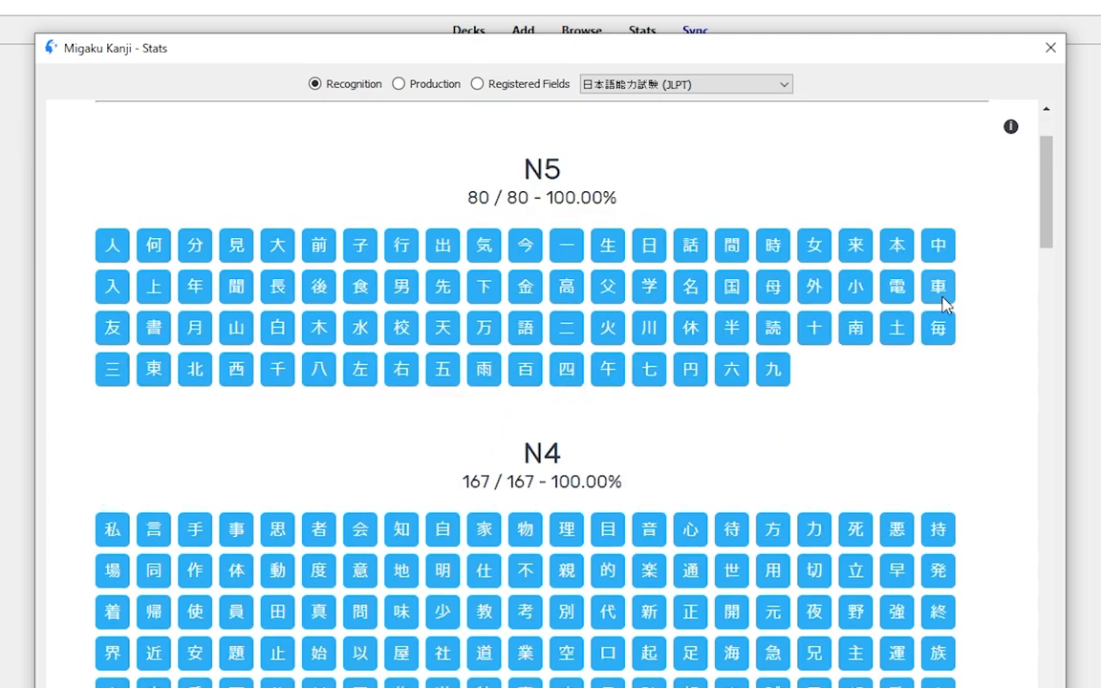
pyautogui.scroll(-1, 750, 318)
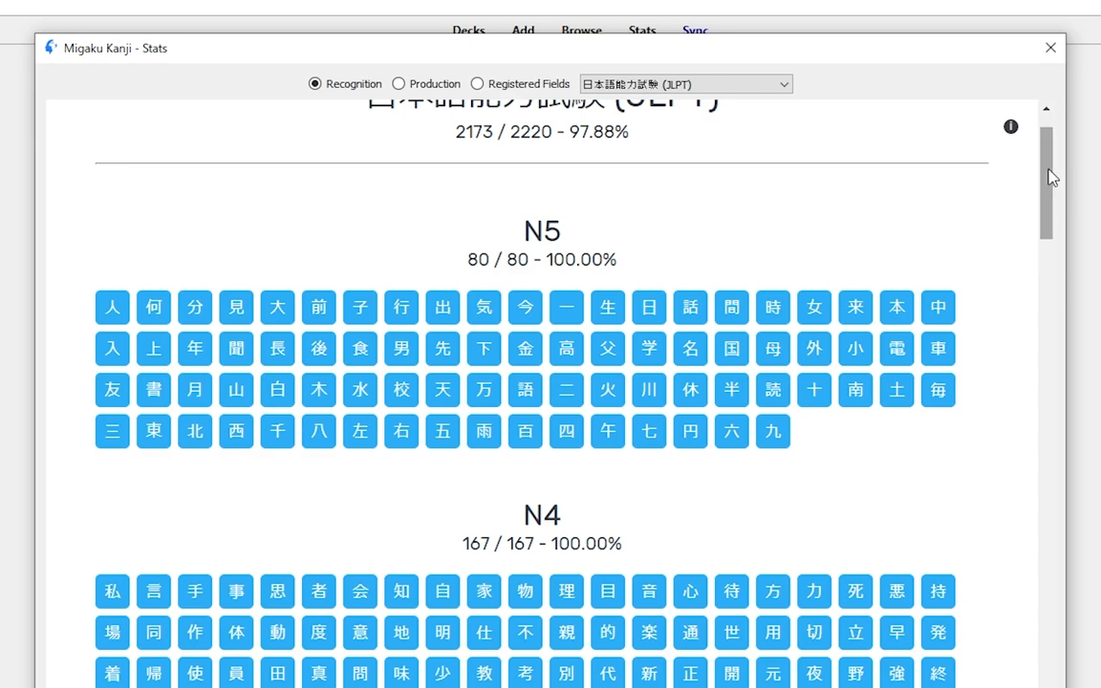
pyautogui.moveTo(1051, 177); pyautogui.dragTo(1007, 589)
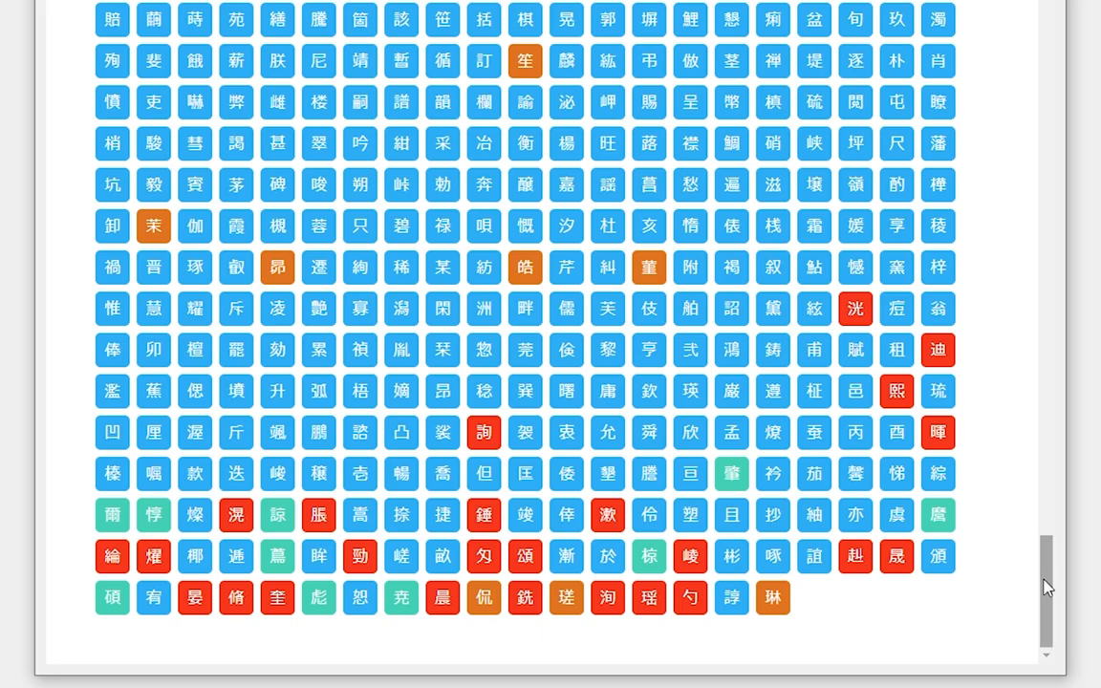
pyautogui.moveTo(1046, 587); pyautogui.dragTo(1026, 38)
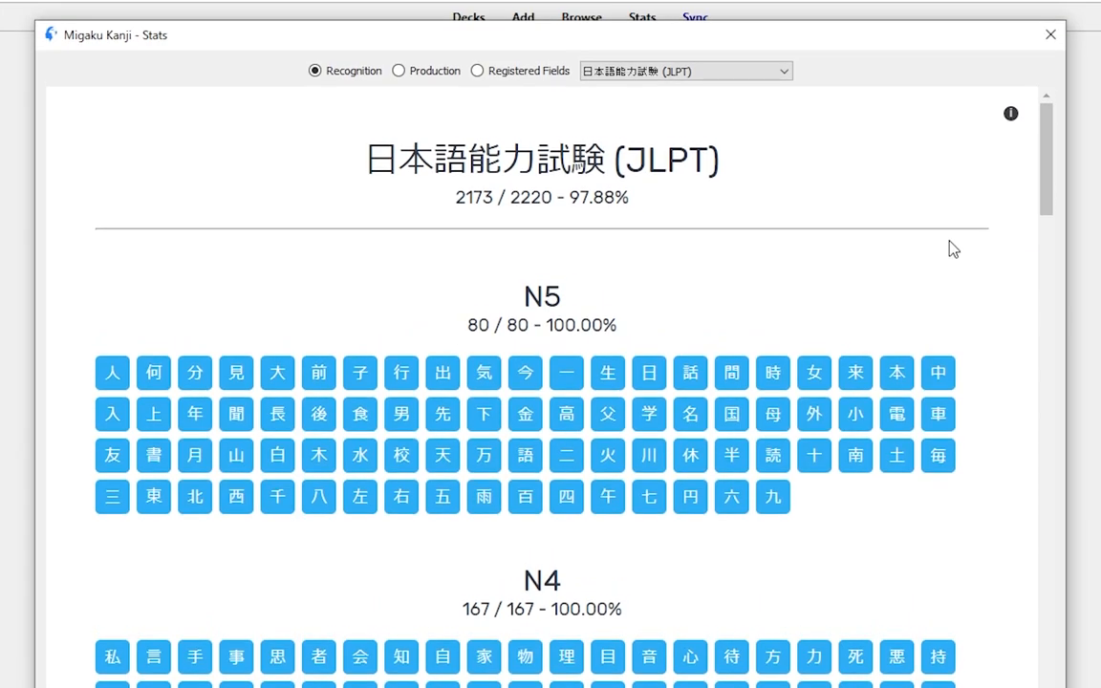
# Step: Open the kanji lookup entry for 人 from the N5 group of the stats
pyautogui.click(112, 377)
pyautogui.click(113, 372)
pyautogui.click(112, 374)
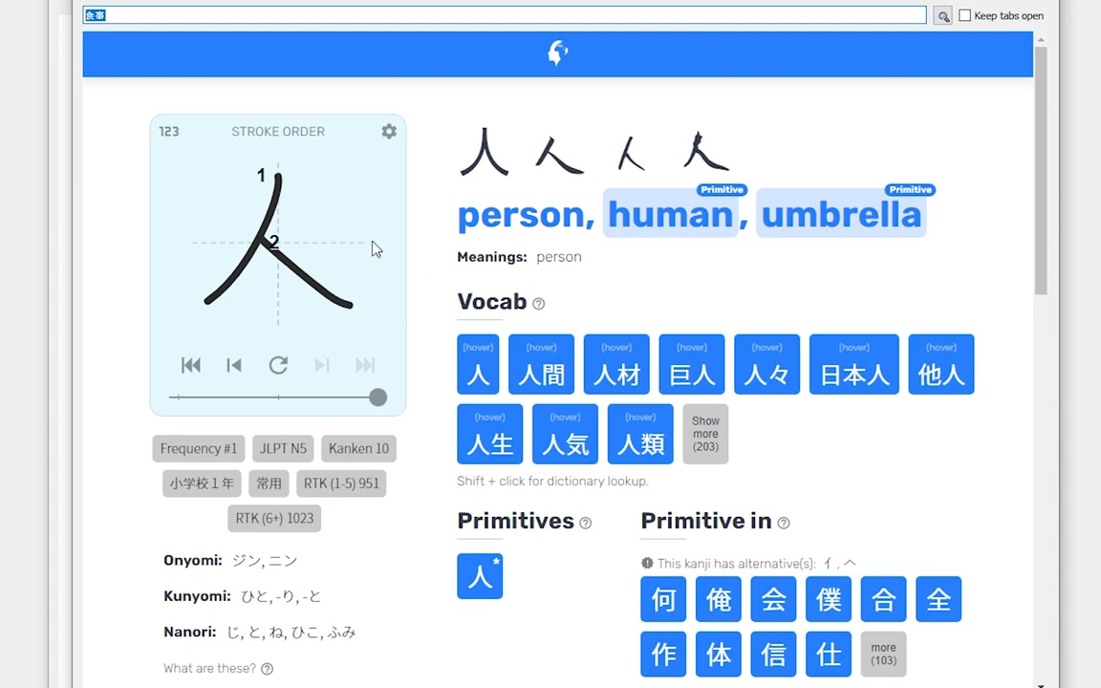
# Step: Look up 食事 in the kanji lookup and compare the entries for 食 and 事
pyautogui.click(124, 15)
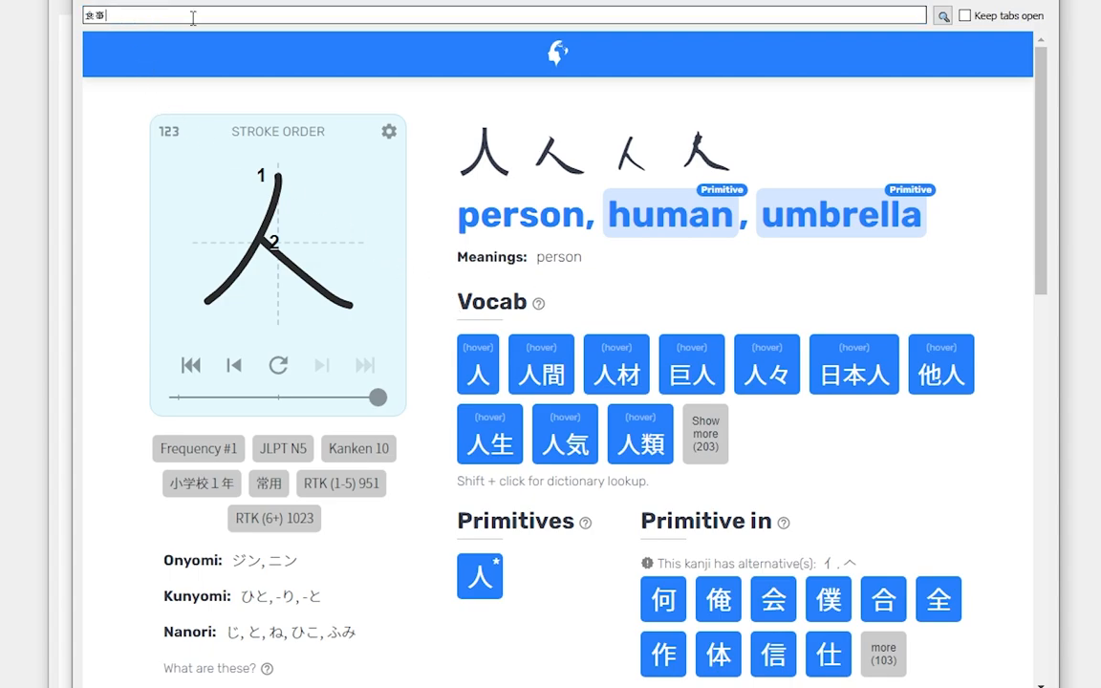
pyautogui.moveTo(191, 18); pyautogui.dragTo(172, 2)
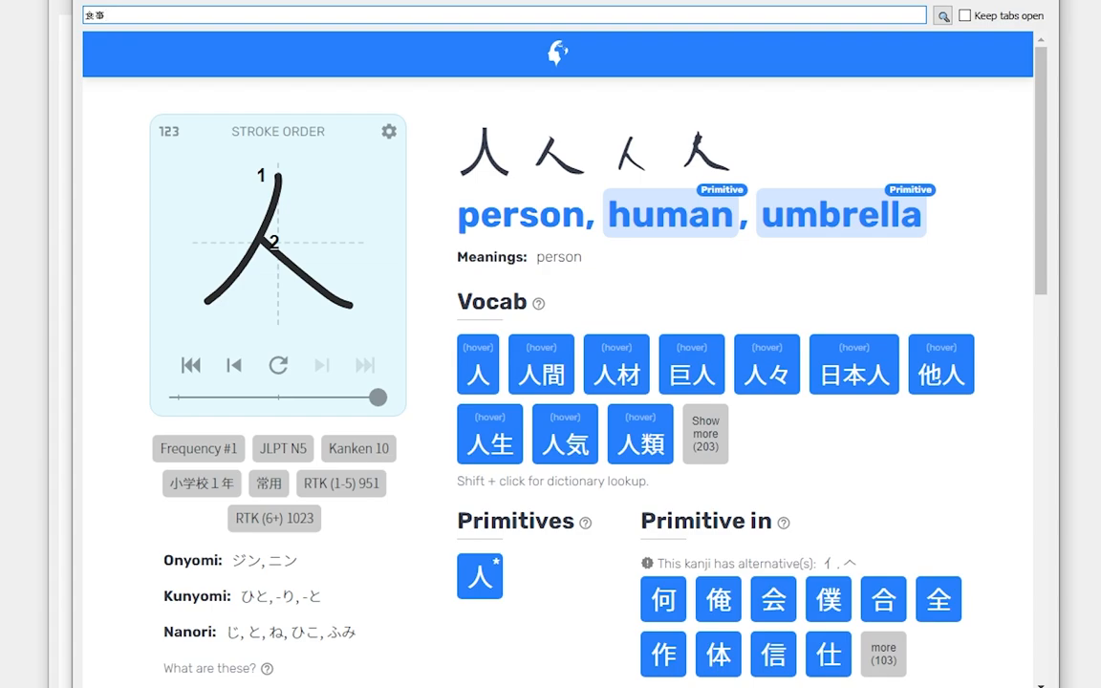
pyautogui.press('Return')
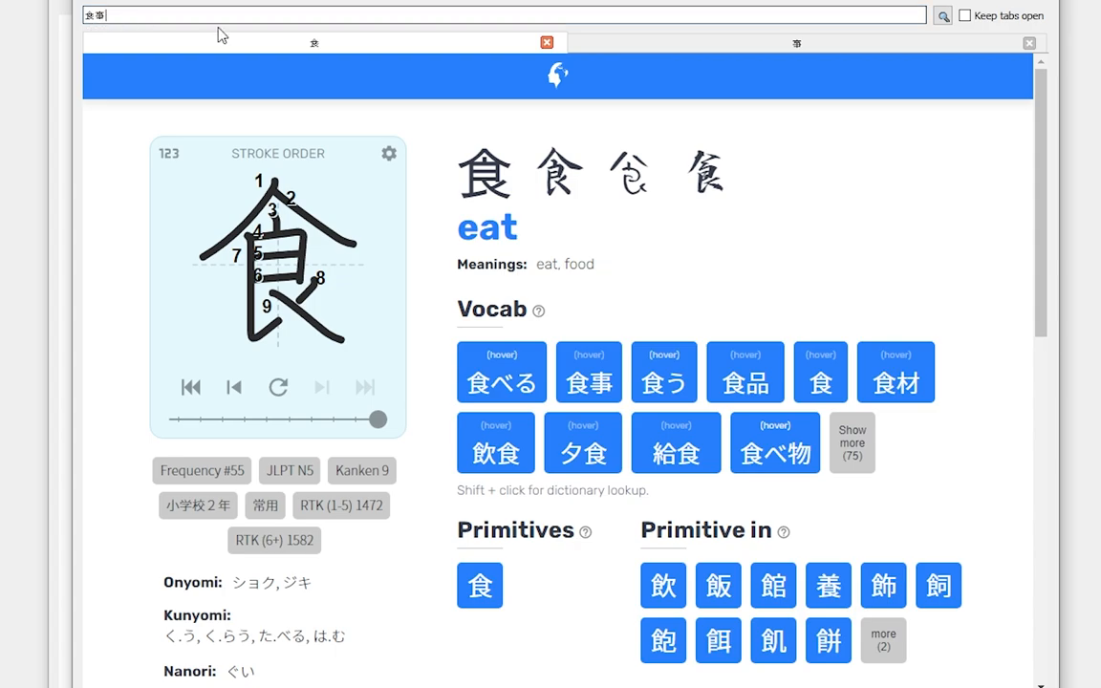
pyautogui.click(600, 40)
pyautogui.click(461, 41)
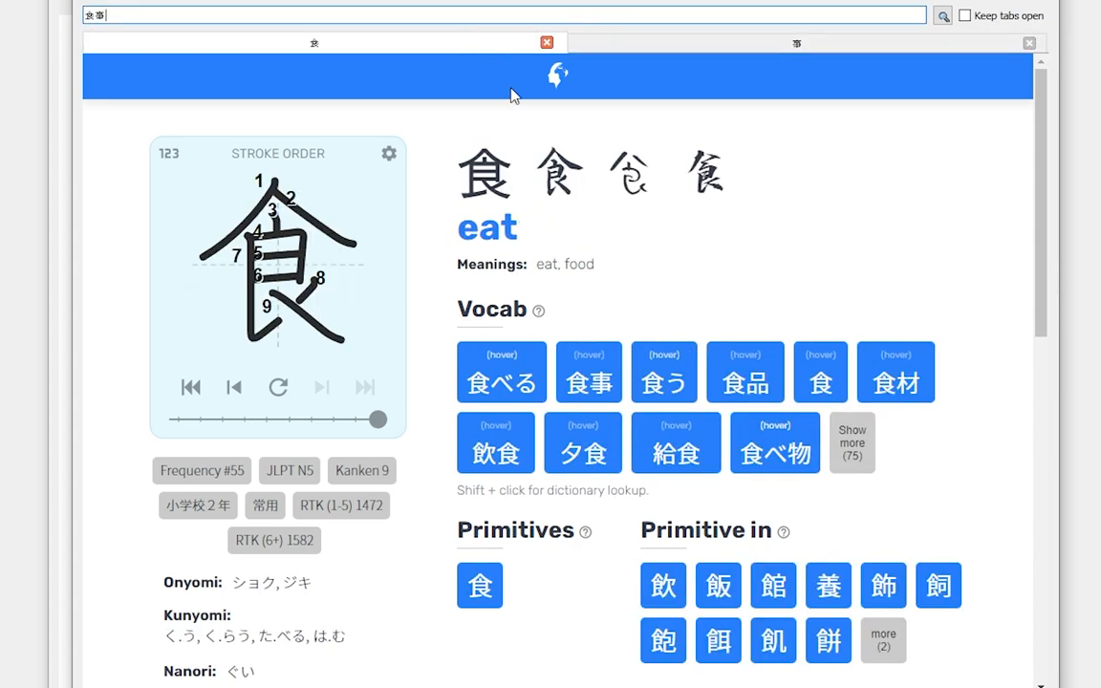
pyautogui.click(605, 45)
pyautogui.click(479, 44)
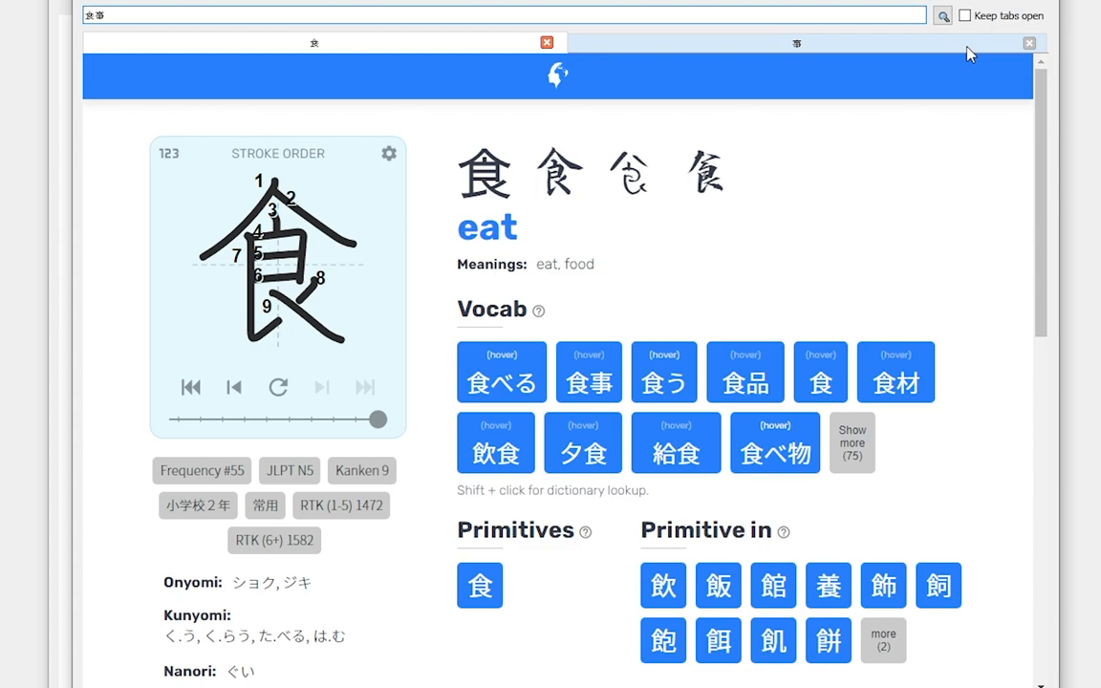
# Step: Close the 事 entry, then toggle the stroke numbers and replay the stroke order animation for 食
pyautogui.click(1028, 43)
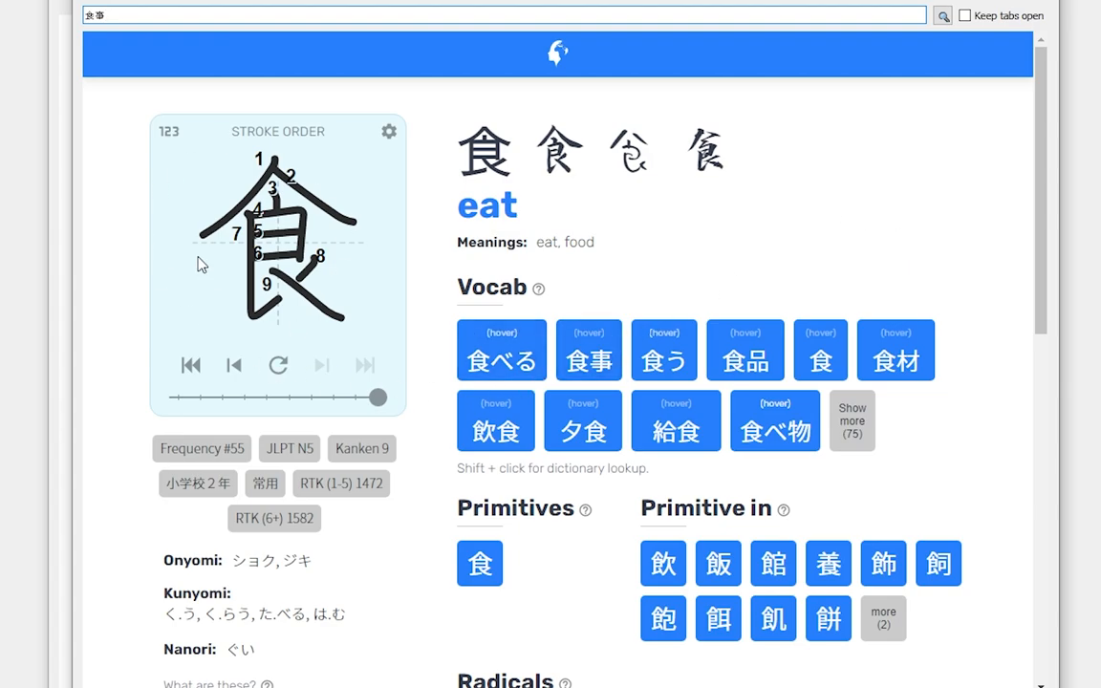
pyautogui.click(165, 133)
pyautogui.click(167, 133)
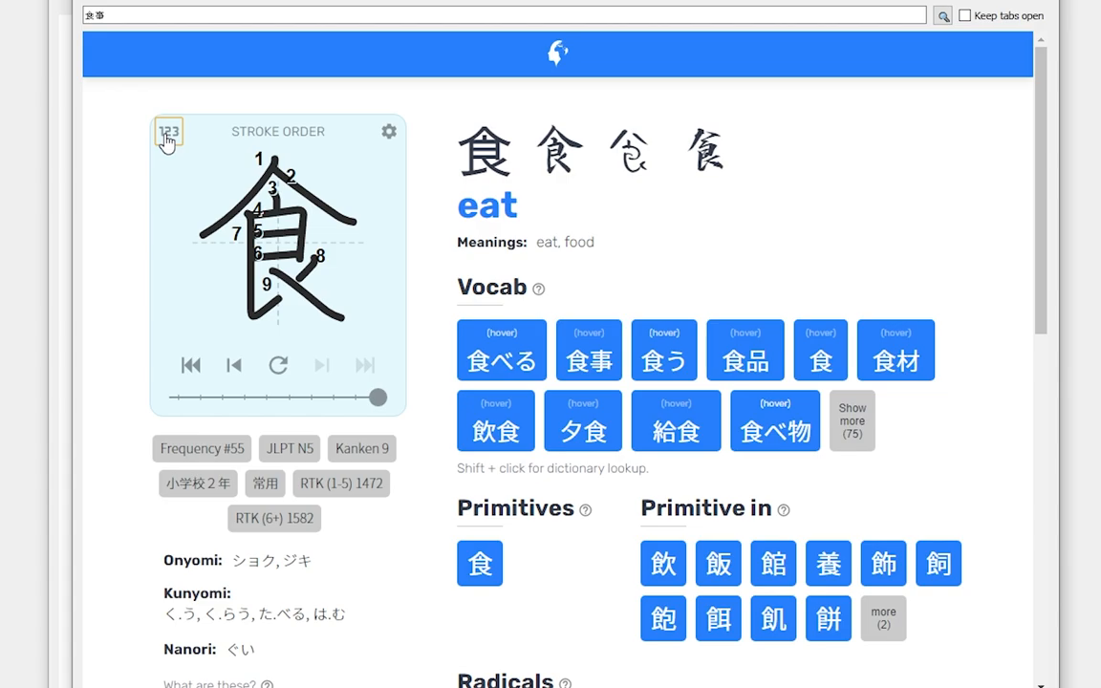
pyautogui.click(167, 137)
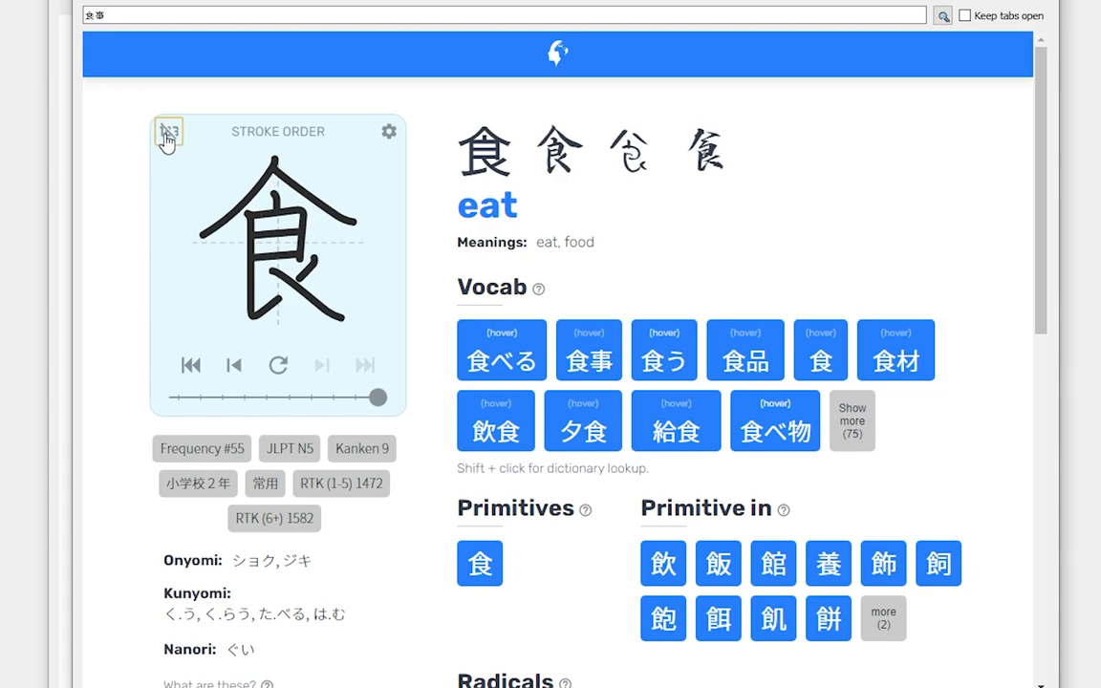
pyautogui.click(167, 136)
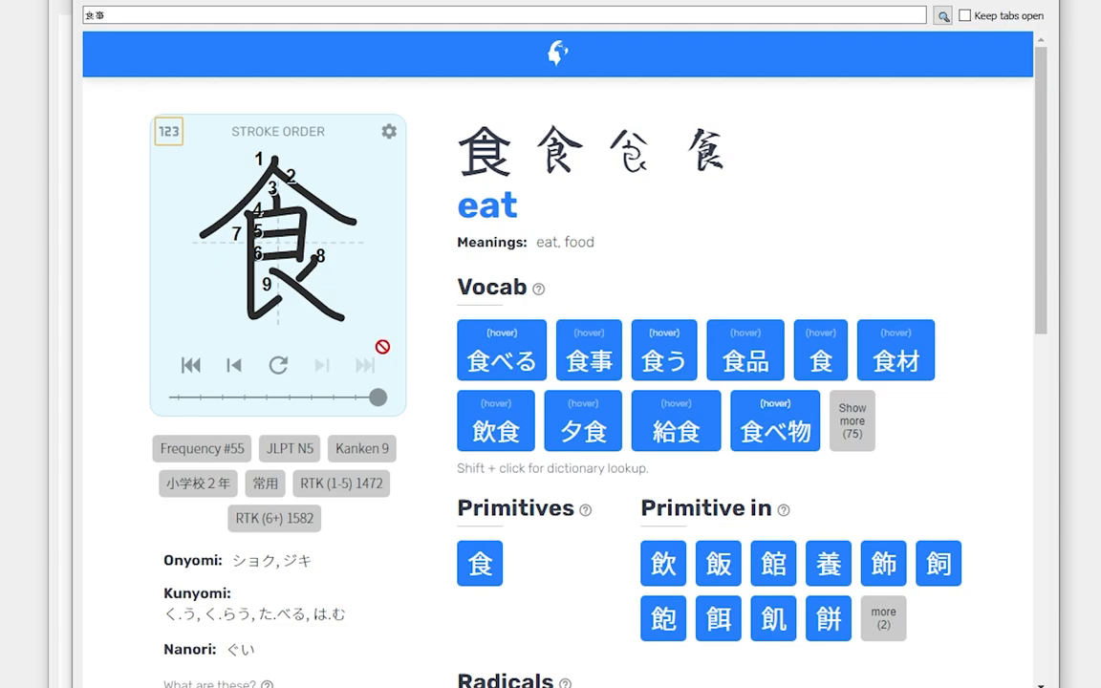
pyautogui.click(278, 367)
# Step: Examine the 食 entry from its readings and meanings down to the stories and custom actions
pyautogui.scroll(-2, 228, 458)
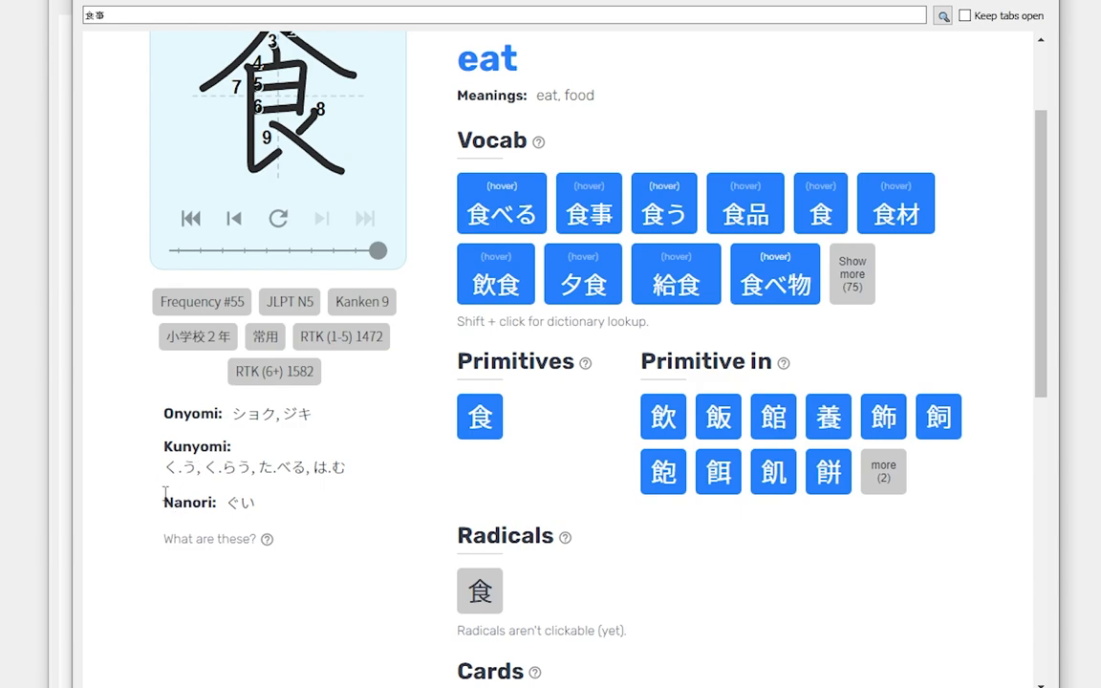
pyautogui.scroll(2, 164, 497)
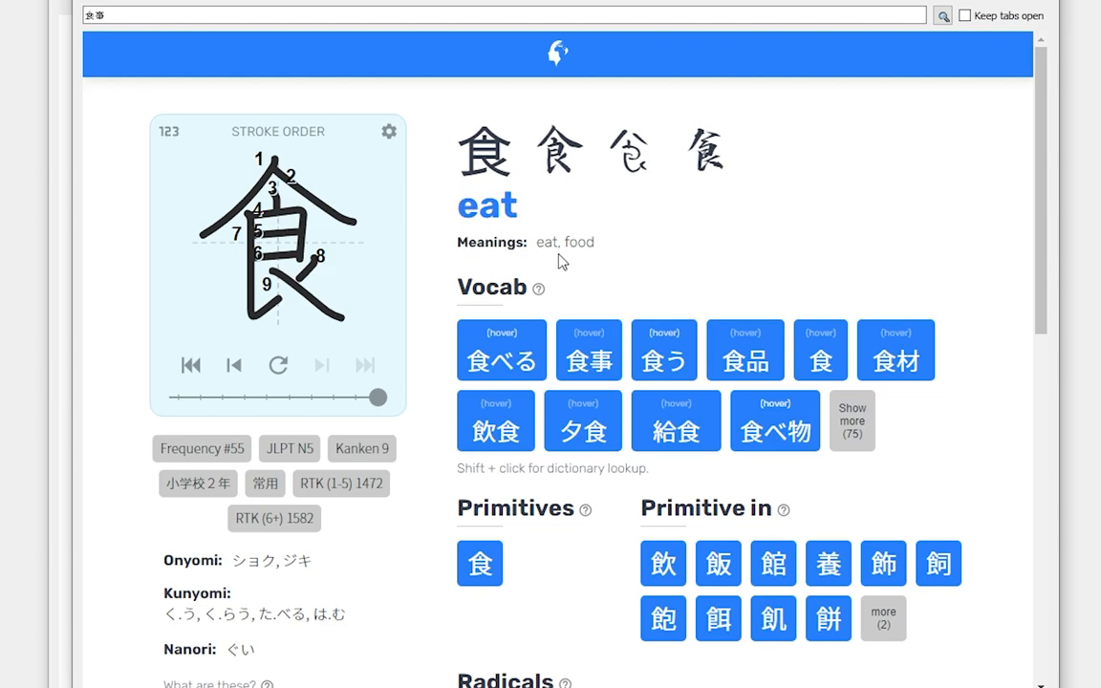
pyautogui.scroll(-6, 1003, 401)
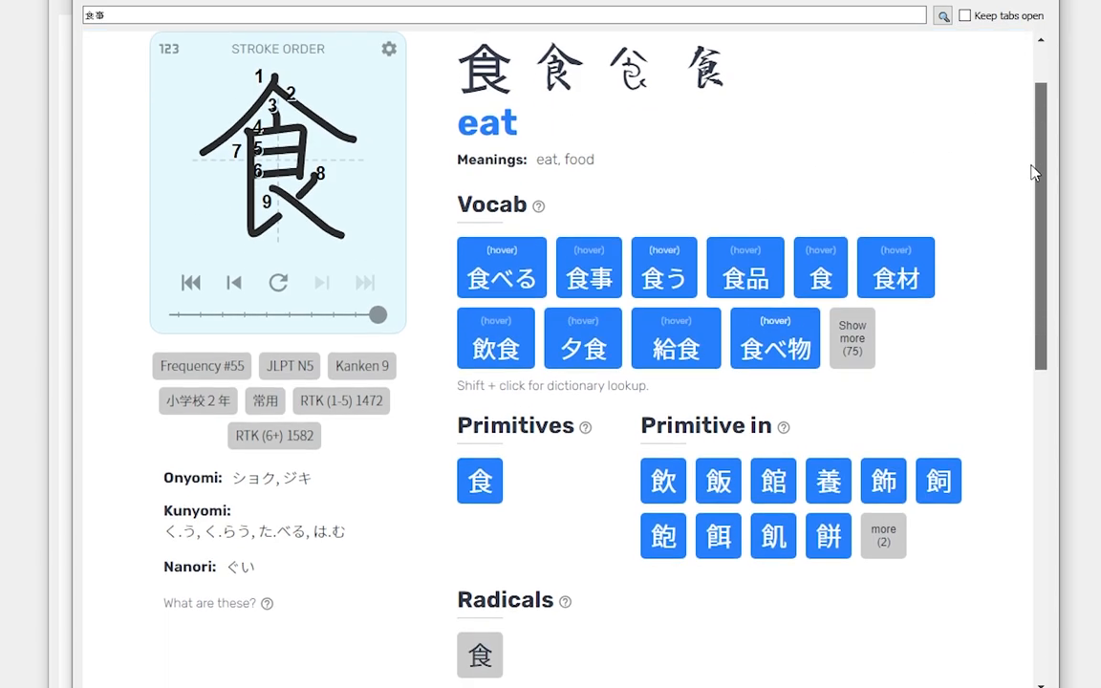
pyautogui.scroll(-2, 1003, 402)
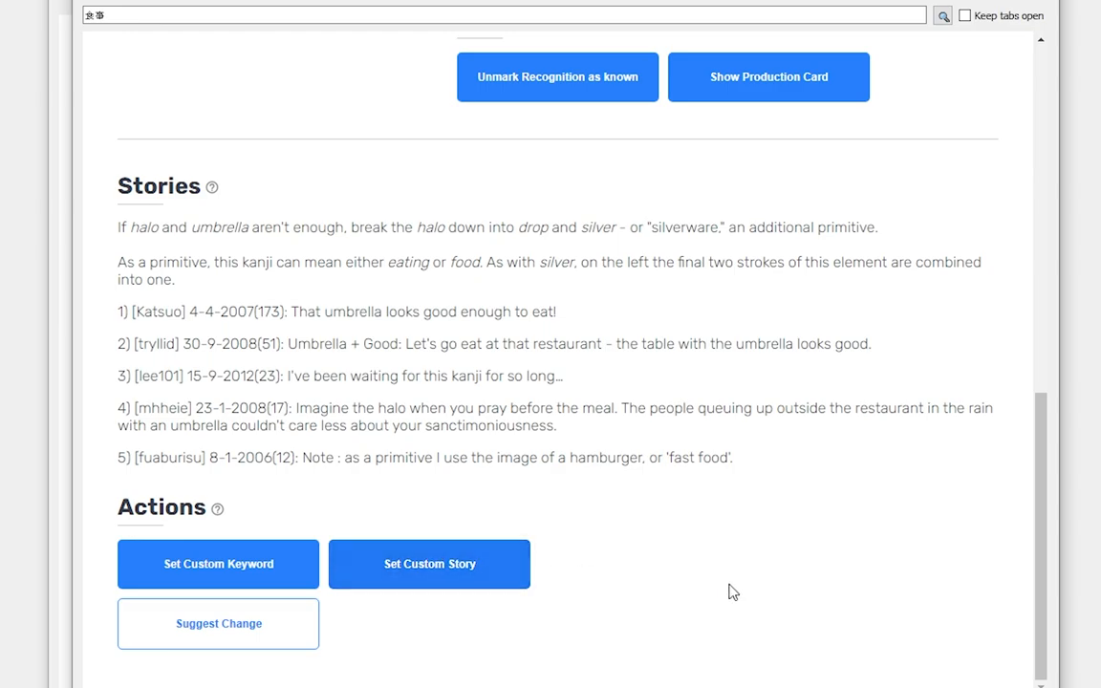
pyautogui.moveTo(1044, 511); pyautogui.dragTo(1040, 146)
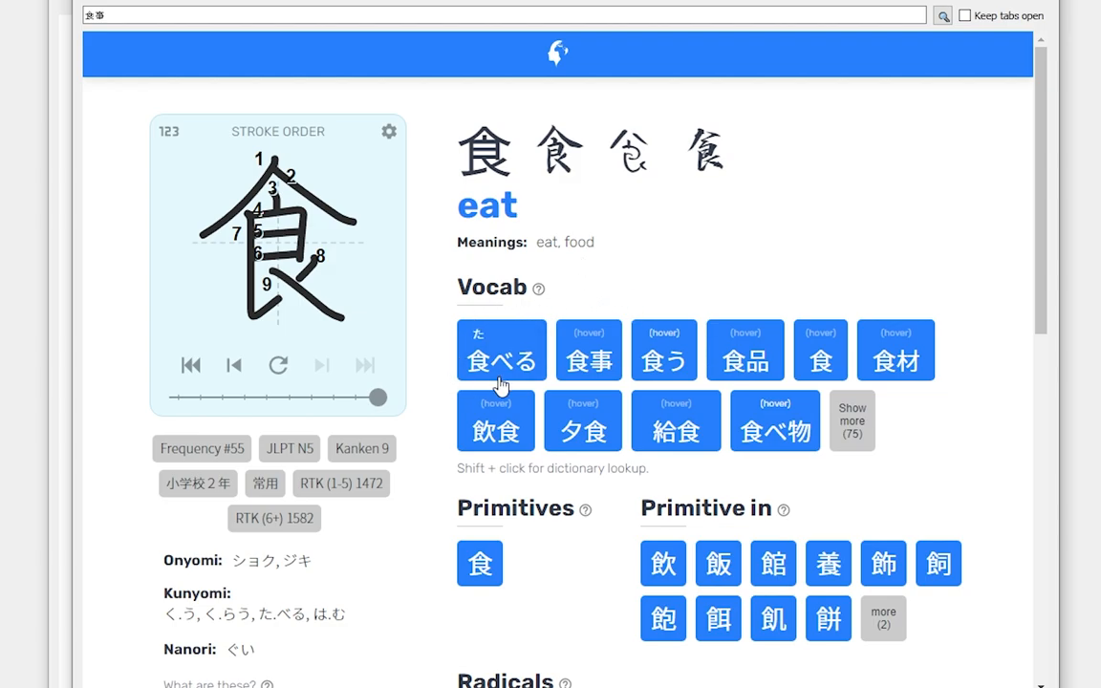
# Step: Expand the full vocab list of the 食 entry and examine its words through to the end
pyautogui.moveTo(1039, 232); pyautogui.dragTo(1024, 295)
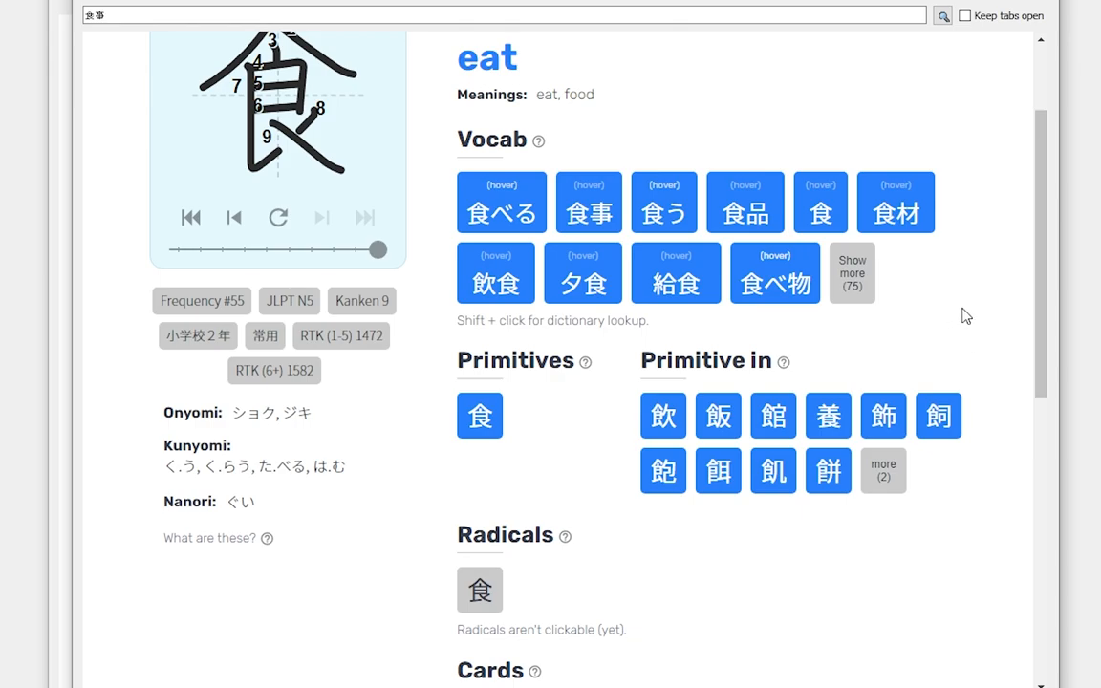
pyautogui.click(872, 290)
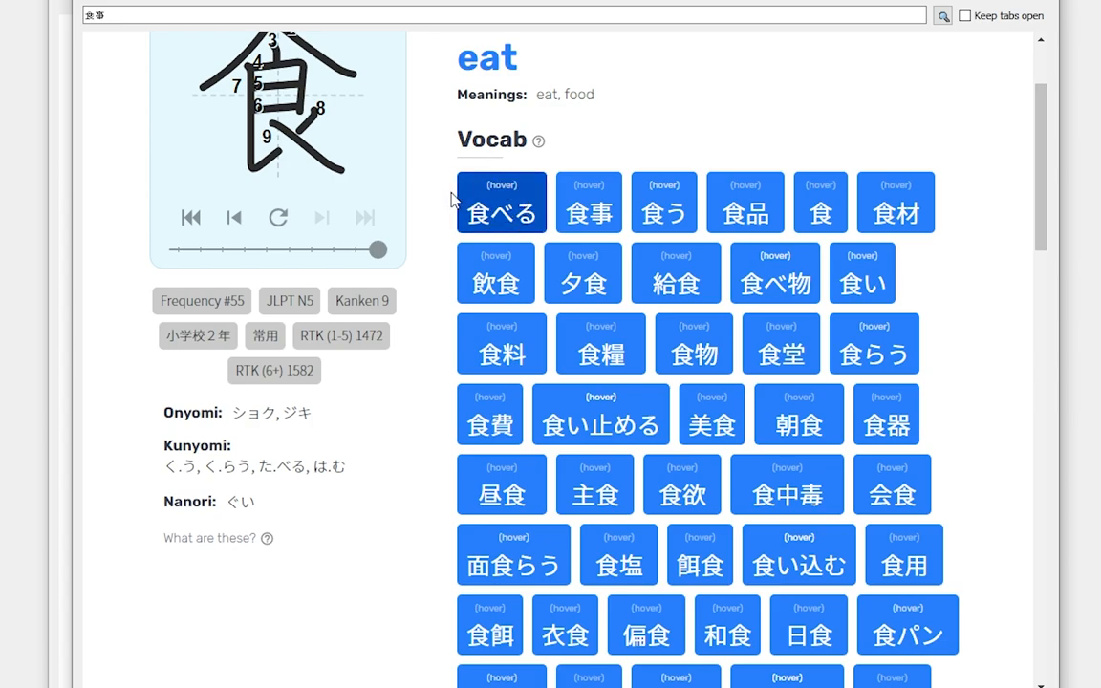
pyautogui.moveTo(605, 195)
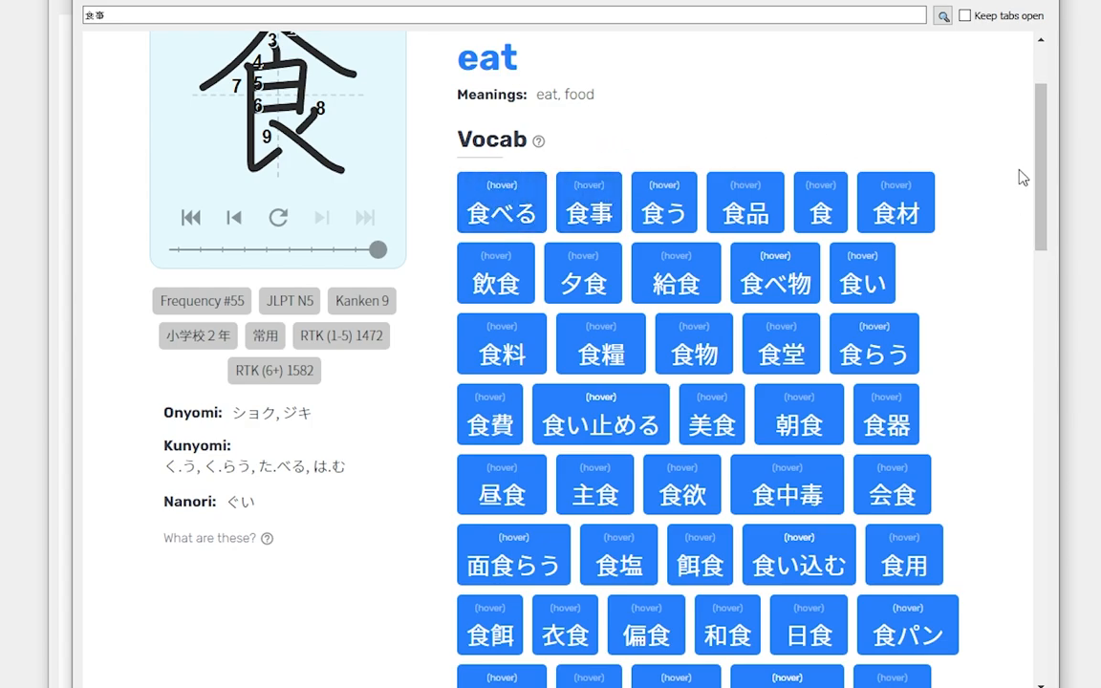
pyautogui.moveTo(1039, 162); pyautogui.dragTo(1007, 386)
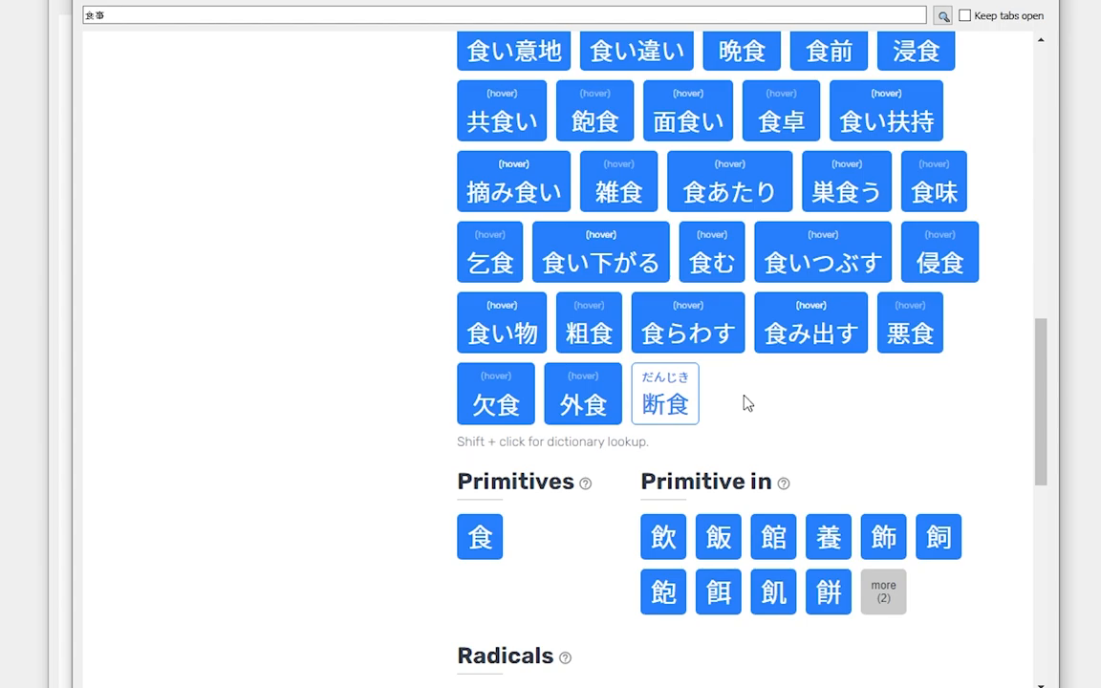
pyautogui.scroll(-2, 745, 406)
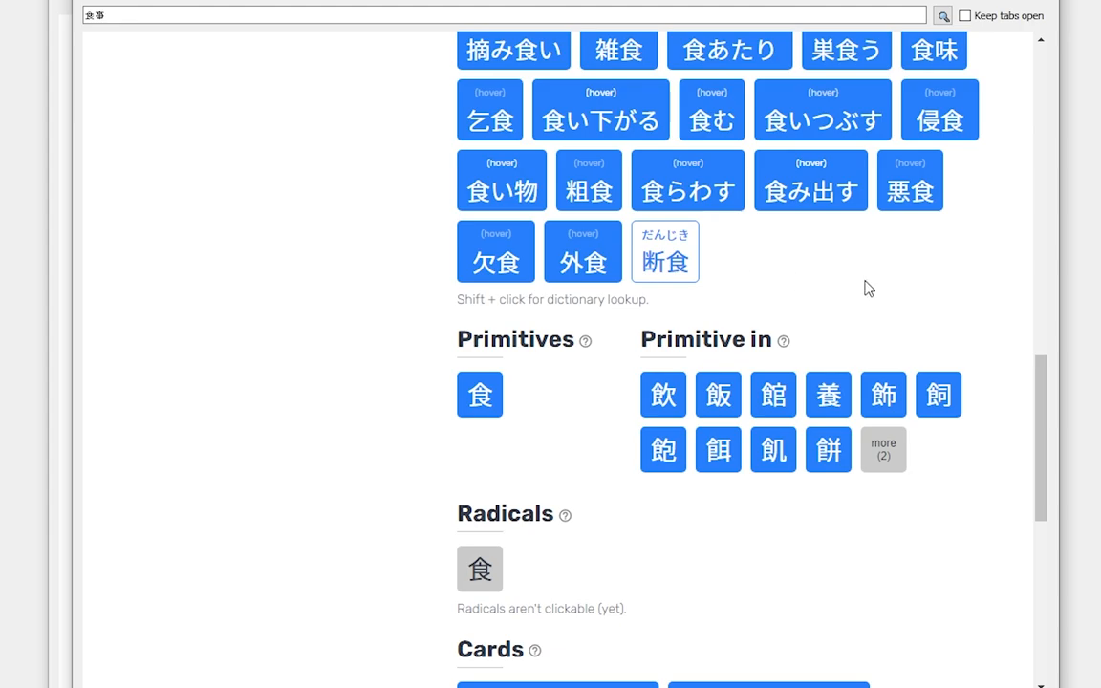
# Step: Show the explanation of Primitives in the 食 entry and hide it again
pyautogui.moveTo(1039, 373); pyautogui.dragTo(1044, 405)
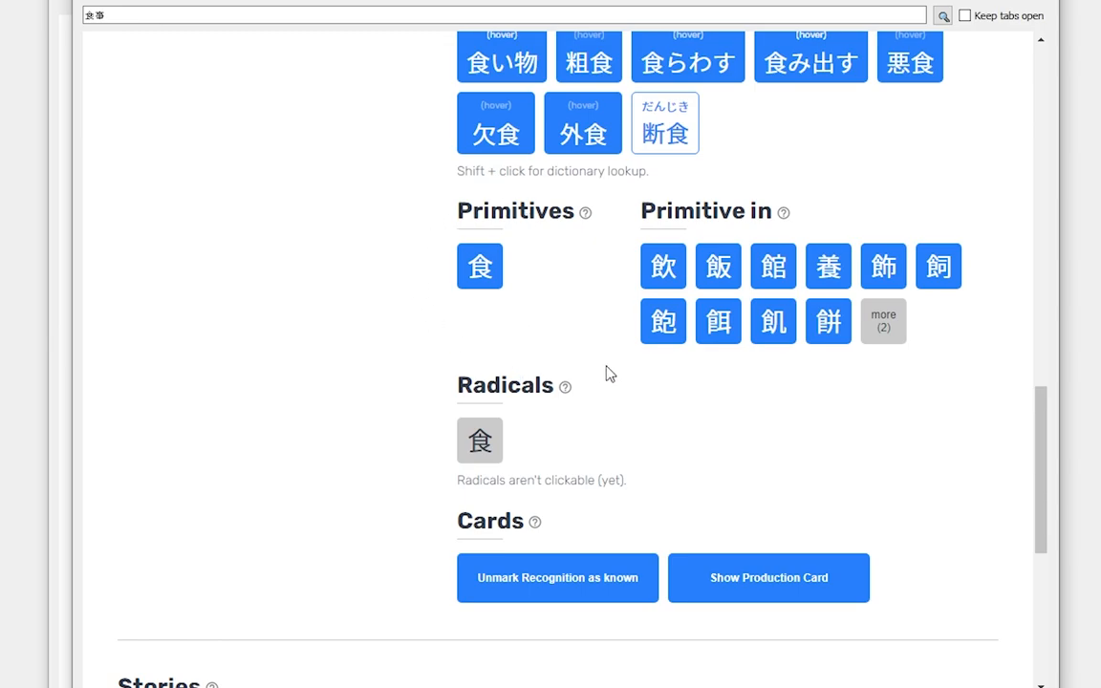
pyautogui.click(585, 213)
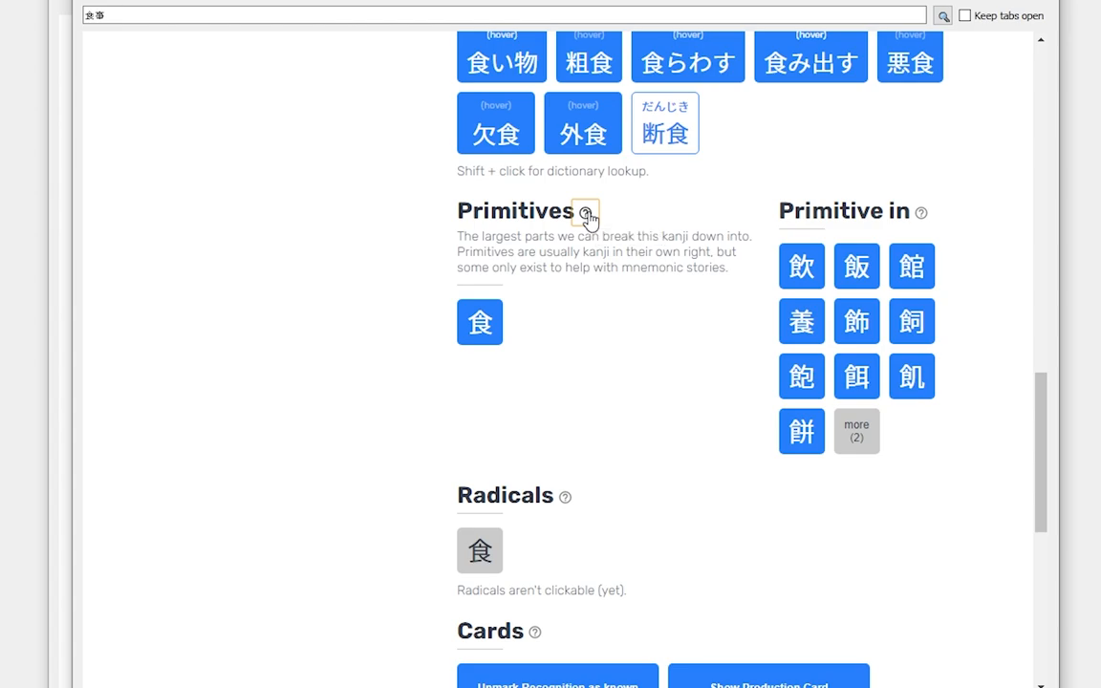
pyautogui.click(586, 213)
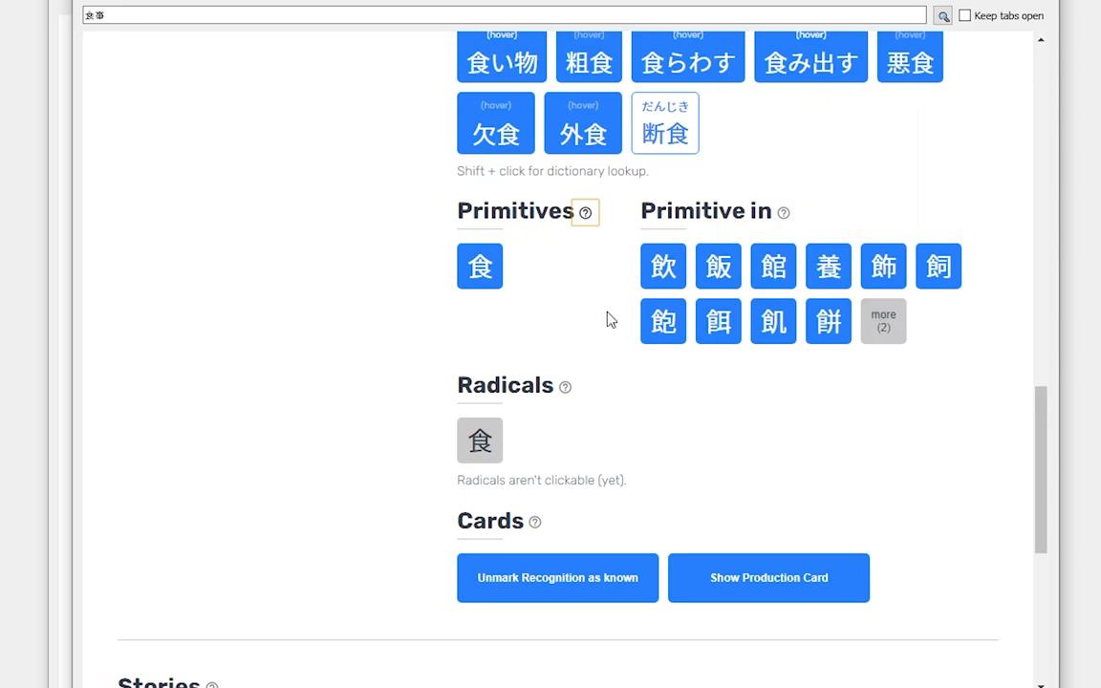
# Step: Expand the list of kanji that use 食 as a primitive and check the keywords and meanings of several
pyautogui.click(880, 328)
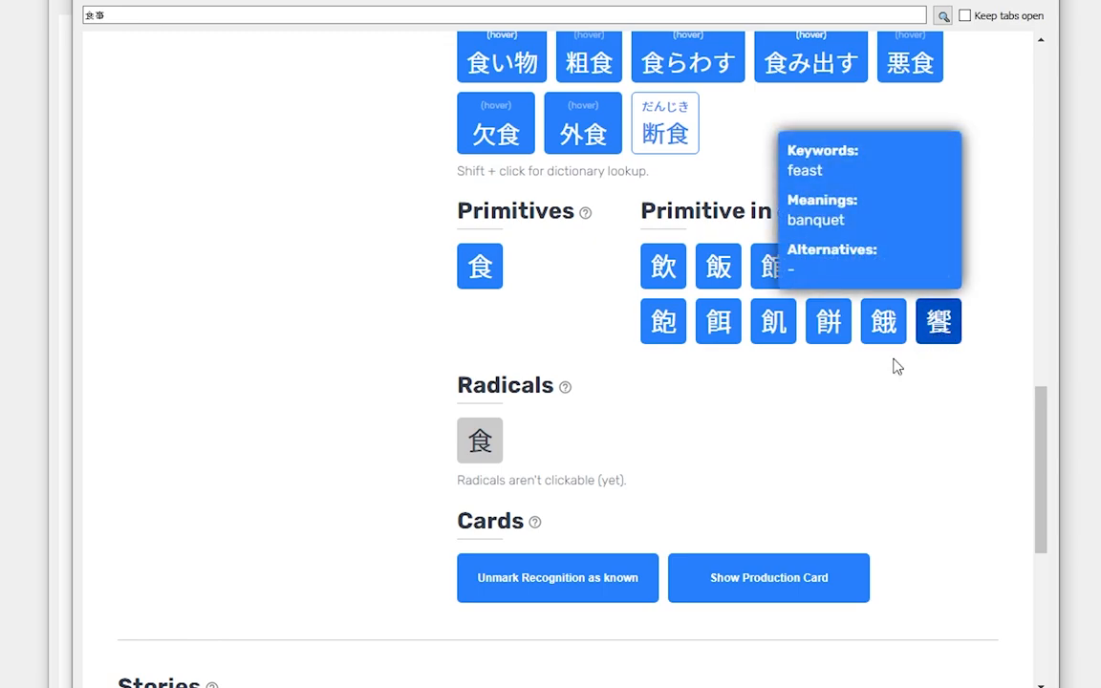
pyautogui.moveTo(893, 339)
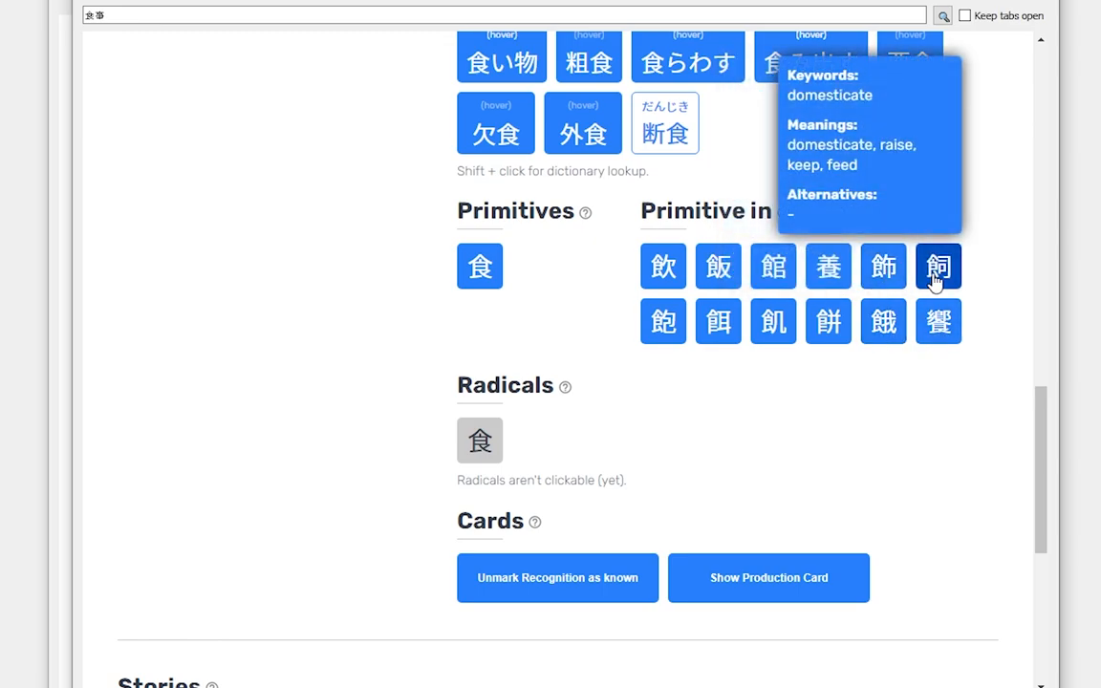
pyautogui.moveTo(789, 272)
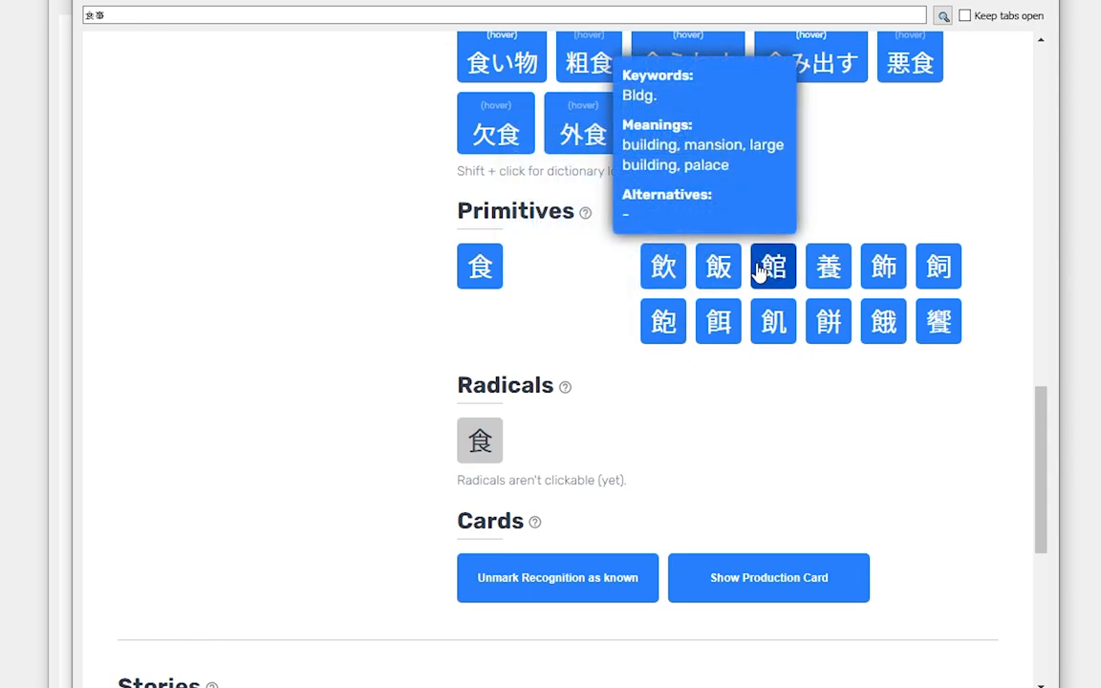
pyautogui.moveTo(722, 275)
pyautogui.moveTo(674, 275)
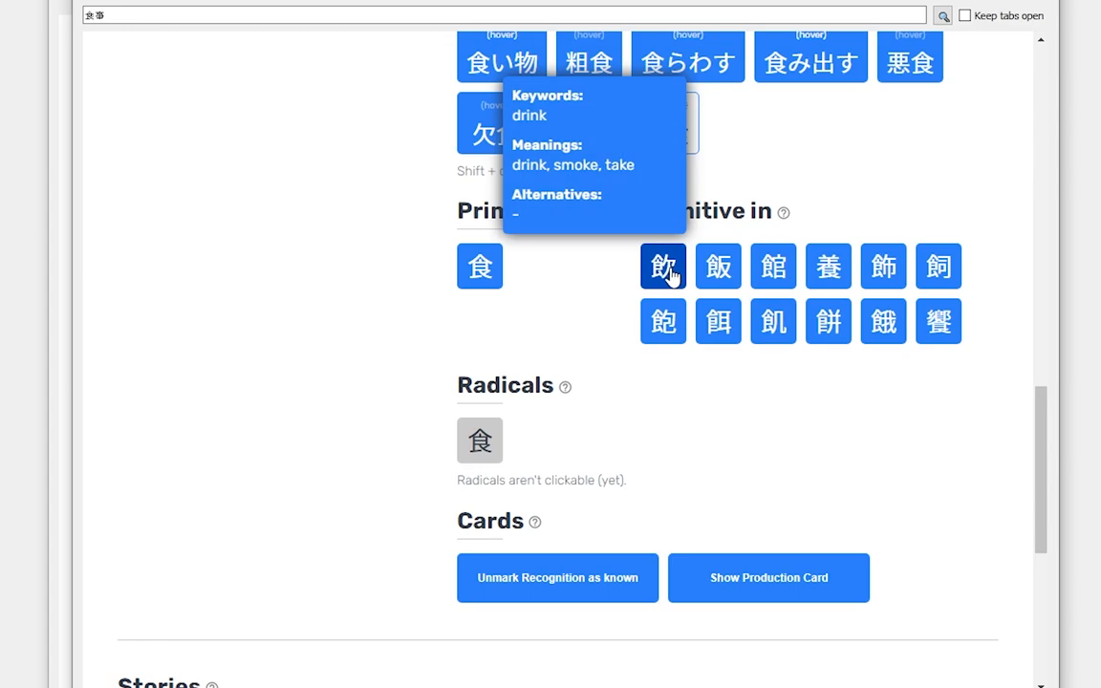
pyautogui.moveTo(764, 335)
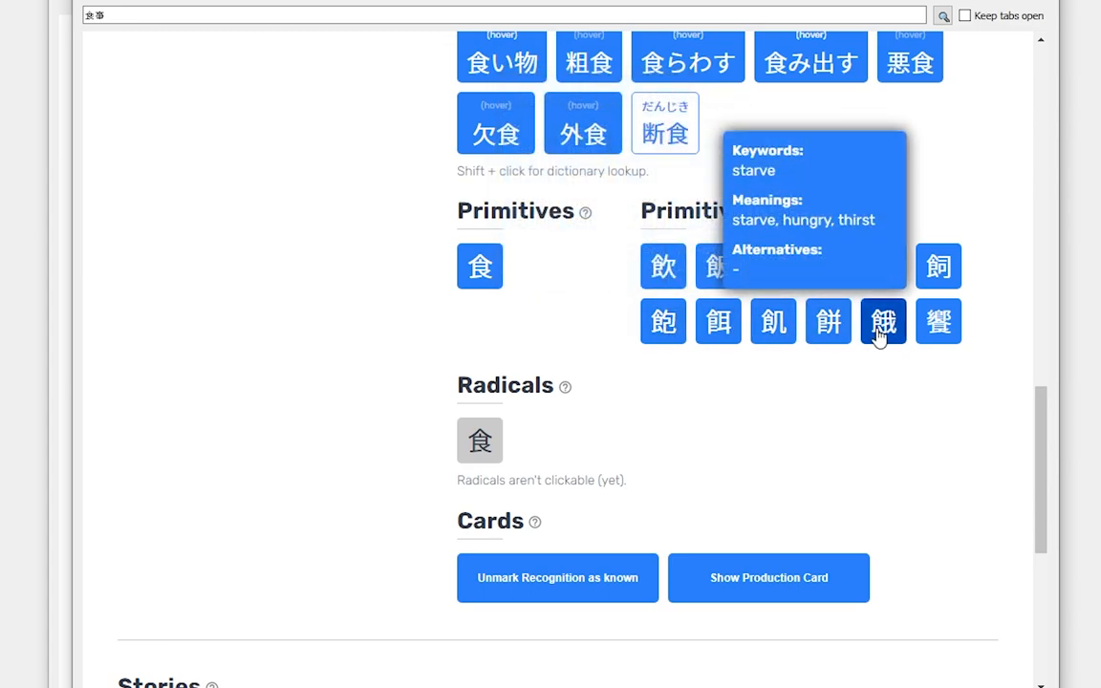
pyautogui.moveTo(939, 332)
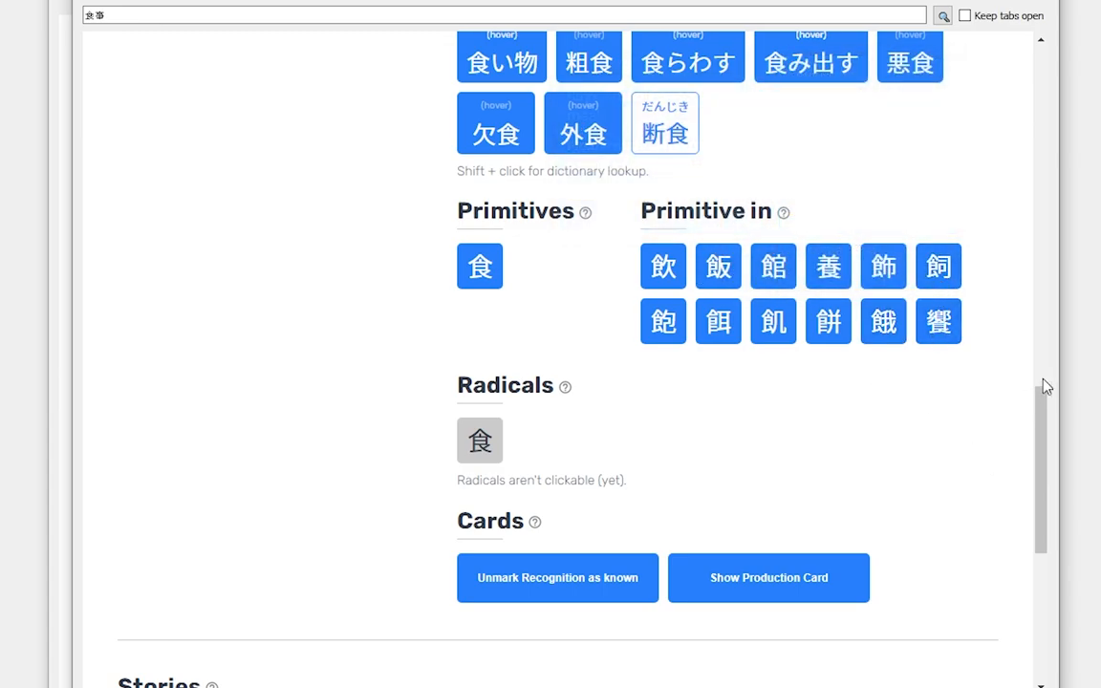
# Step: Show the Production card for 食 in the card browser, then close the browser
pyautogui.scroll(-2, 1047, 430)
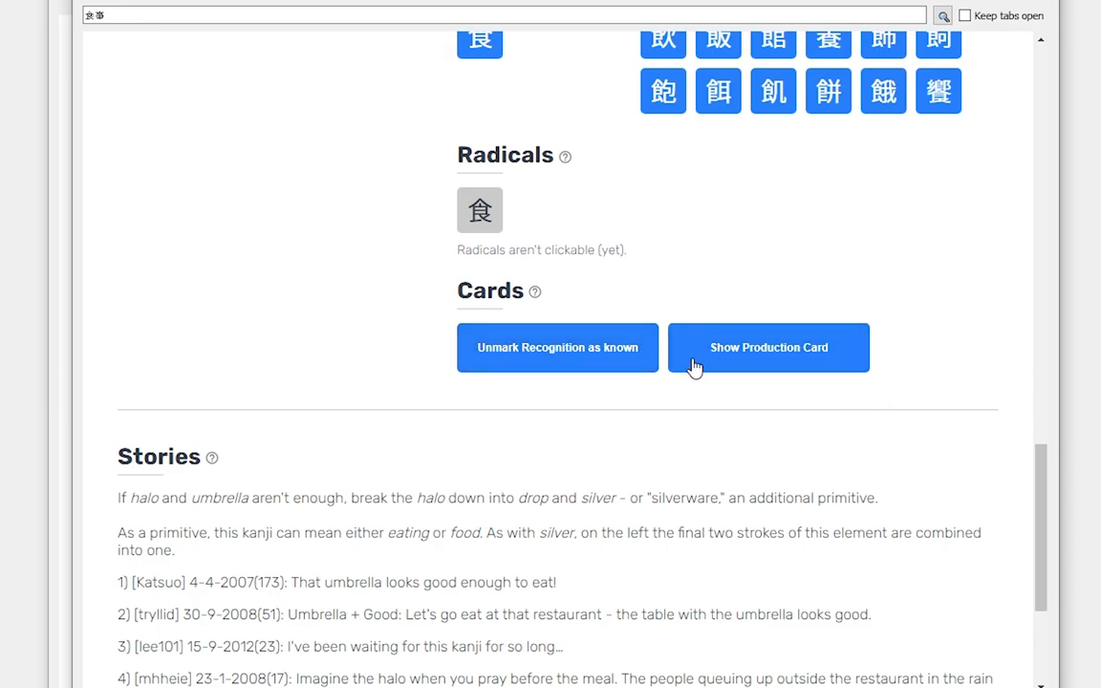
pyautogui.click(722, 331)
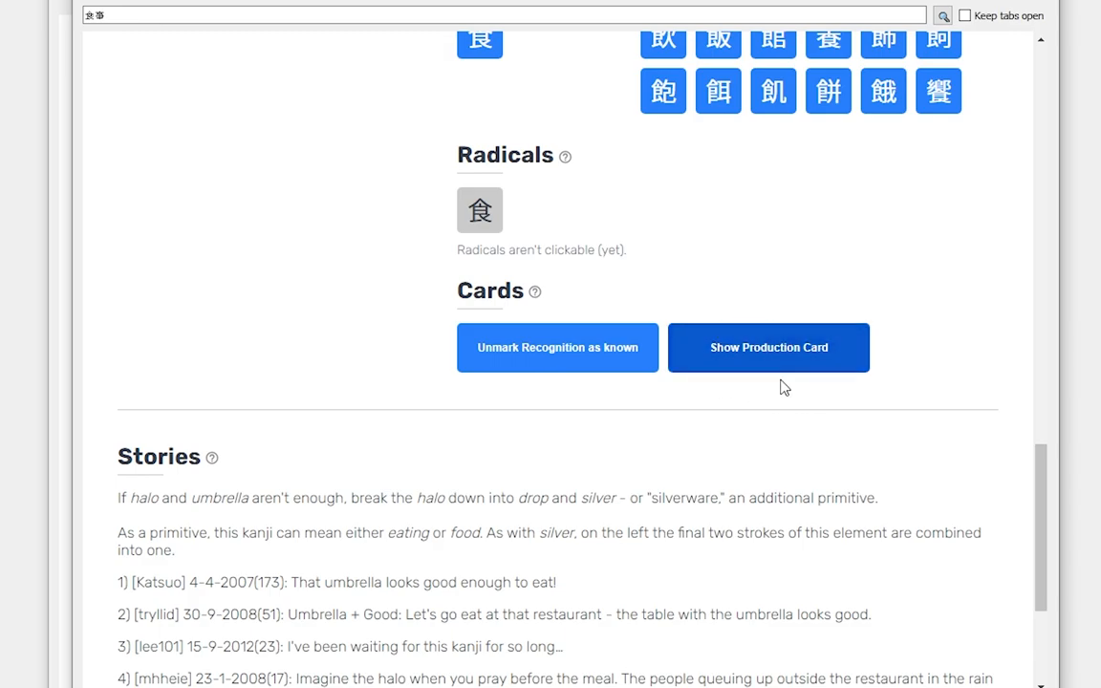
pyautogui.click(761, 348)
pyautogui.click(483, 342)
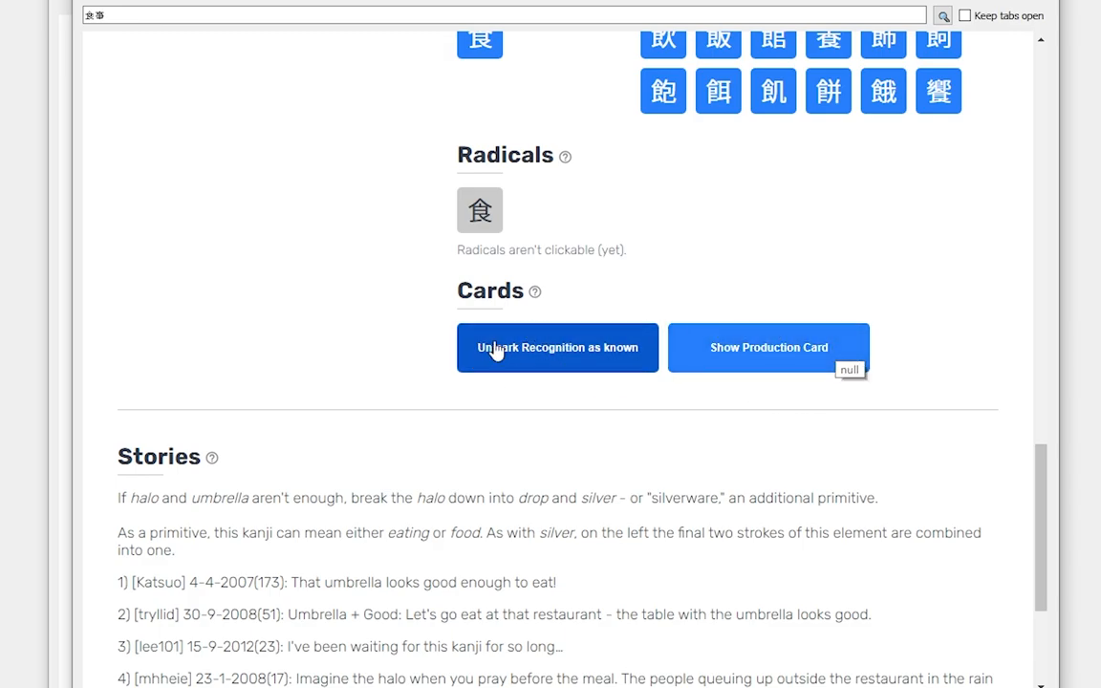
pyautogui.click(763, 363)
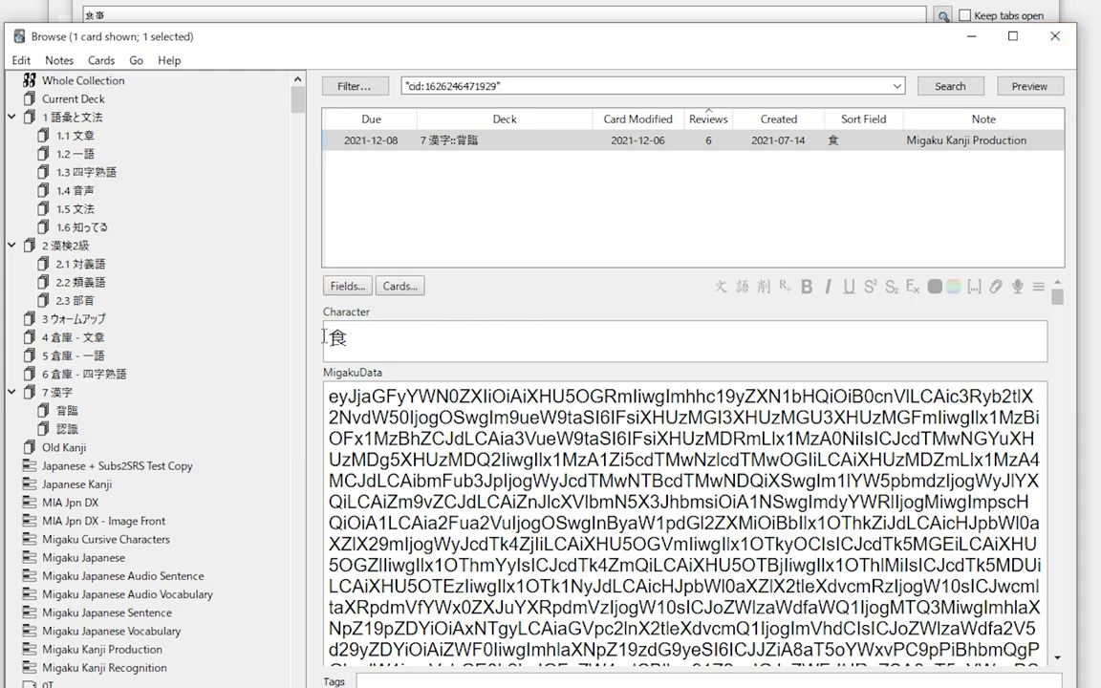
pyautogui.click(1065, 45)
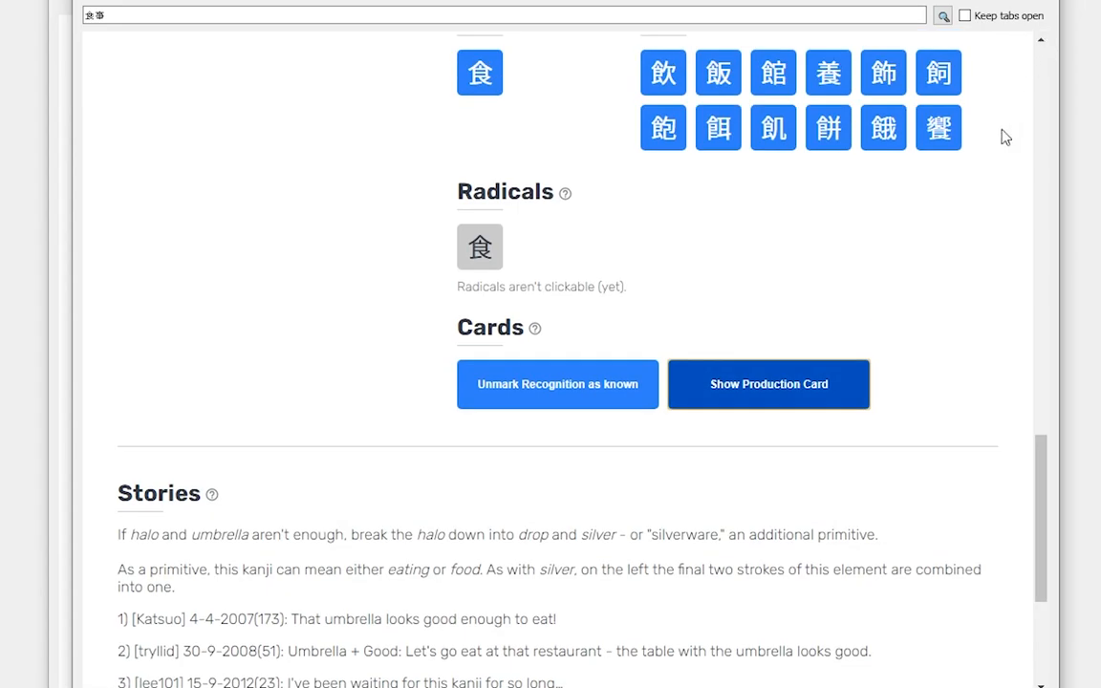
# Step: Examine the option to unmark Recognition as known among the card actions of the 食 entry
pyautogui.scroll(-1, 736, 342)
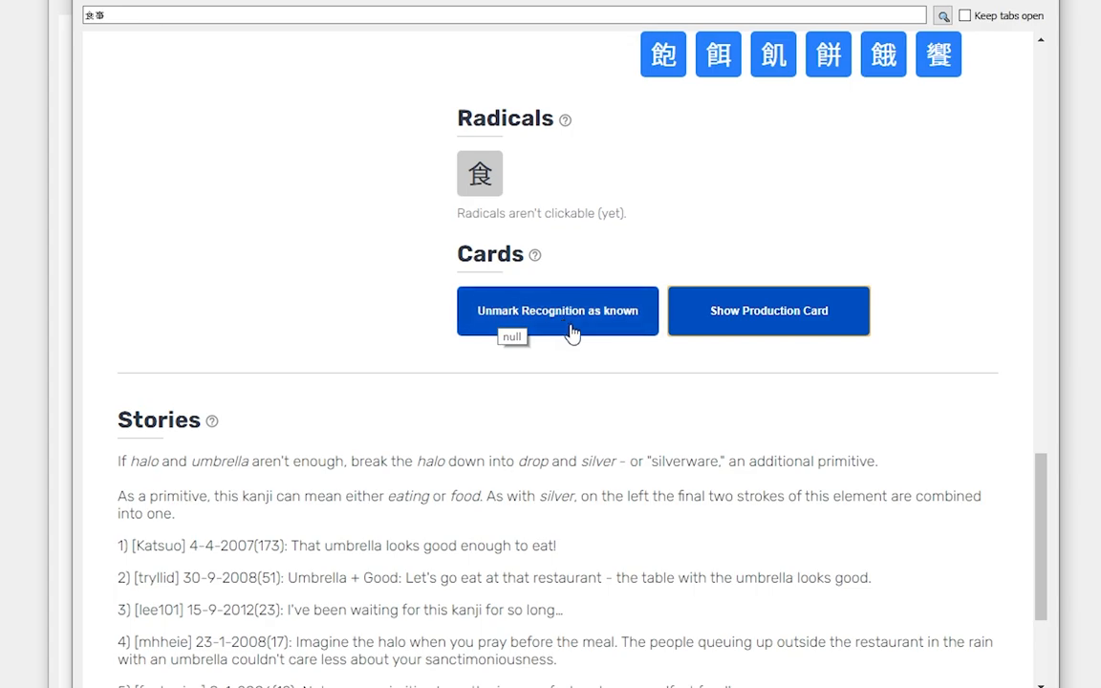
pyautogui.click(461, 313)
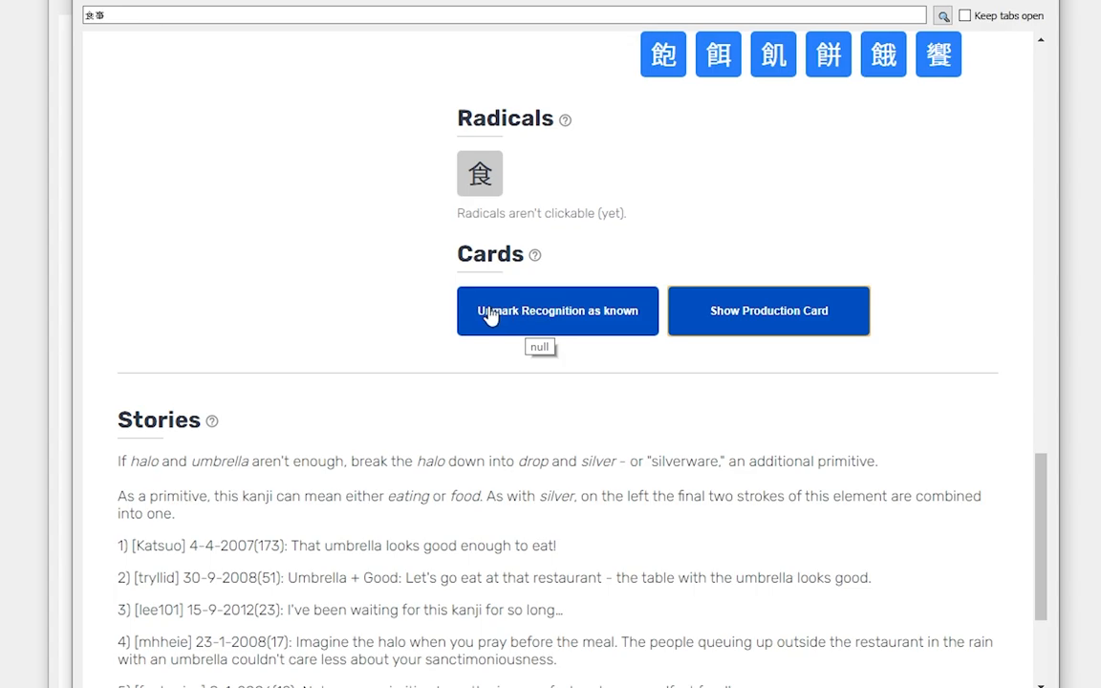
pyautogui.scroll(15, 933, 165)
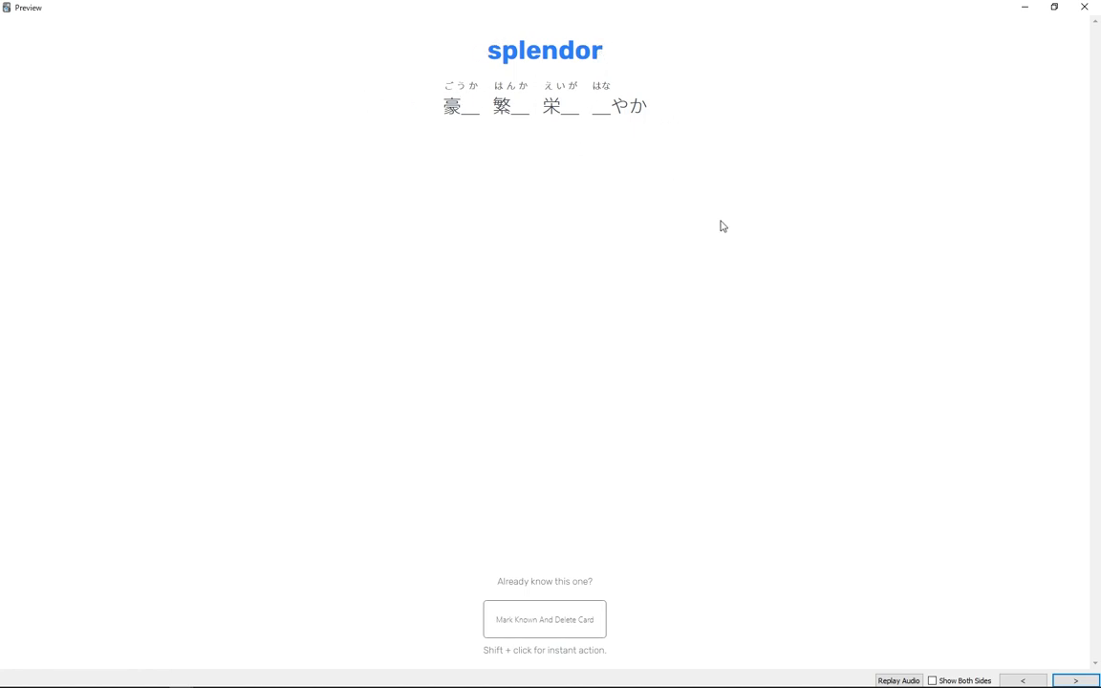
# Step: Advance the preview past the splendor card, reveal the 鱒 card's answer, and examine it down to its stories and actions
pyautogui.click(1059, 680)
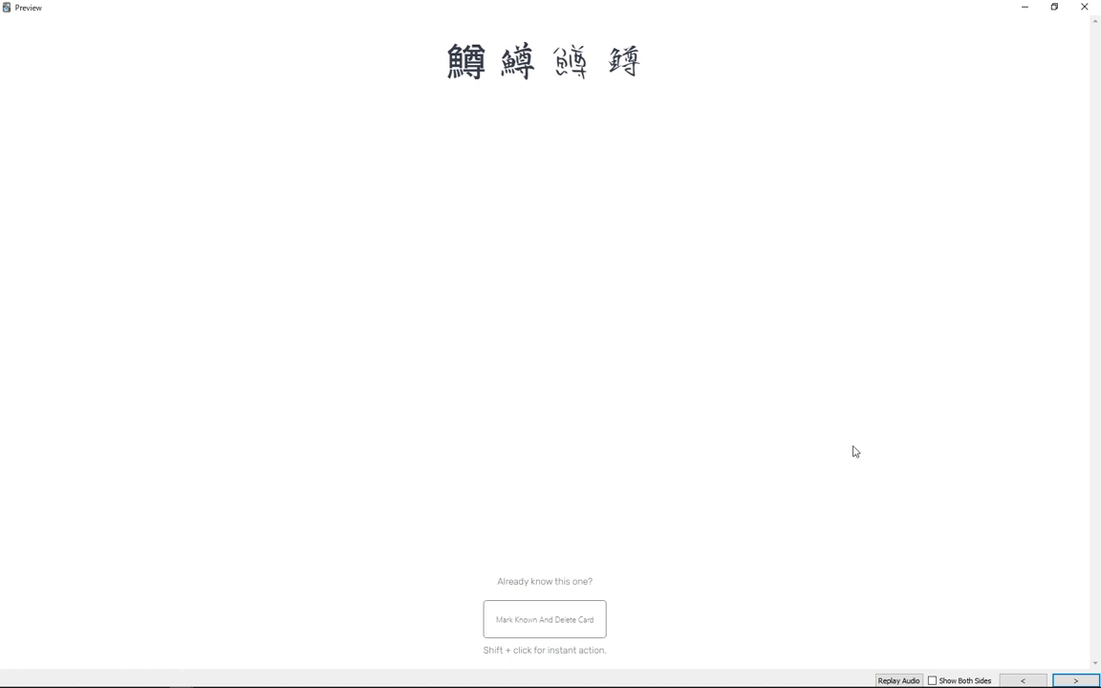
pyautogui.click(1073, 680)
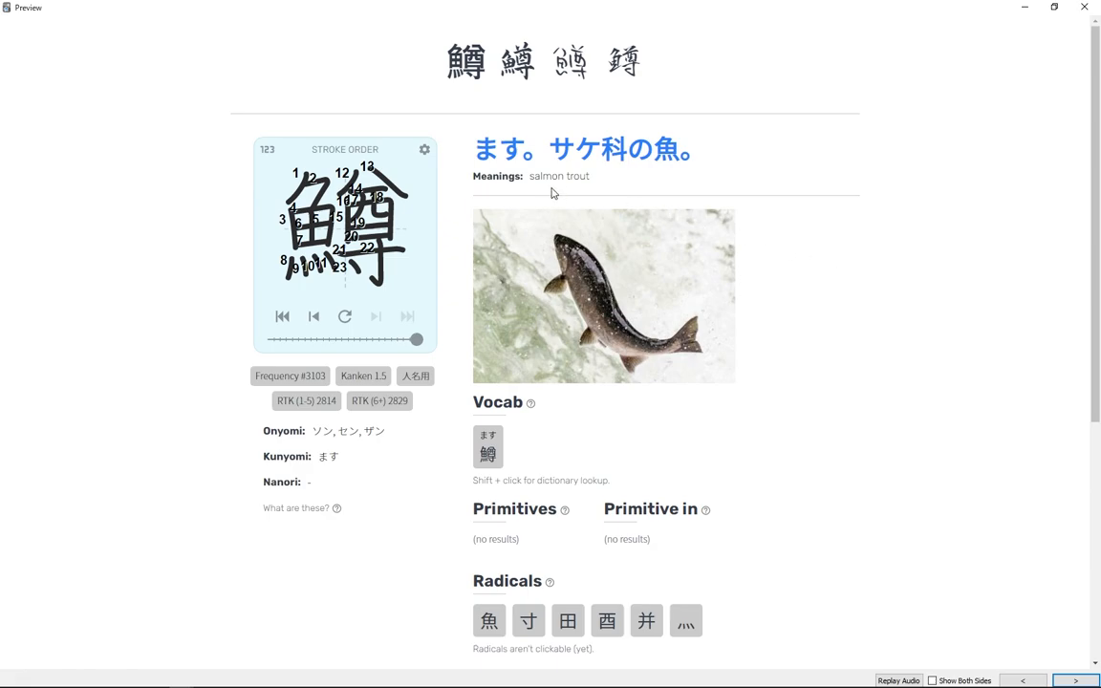
pyautogui.scroll(-4, 908, 265)
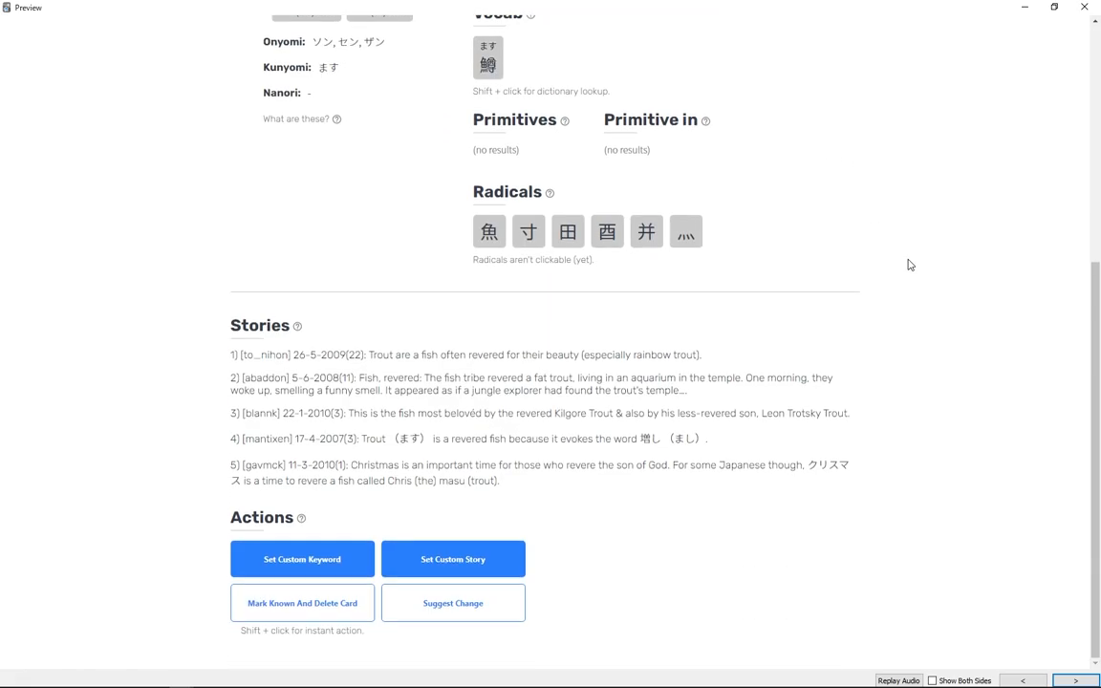
pyautogui.scroll(4, 908, 265)
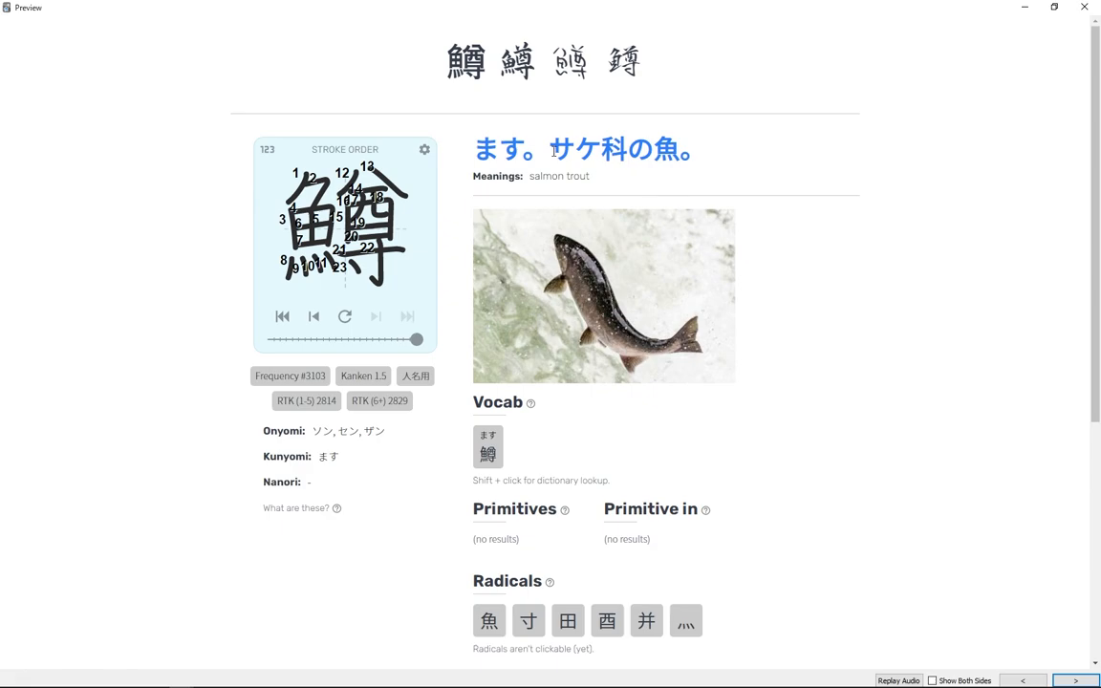